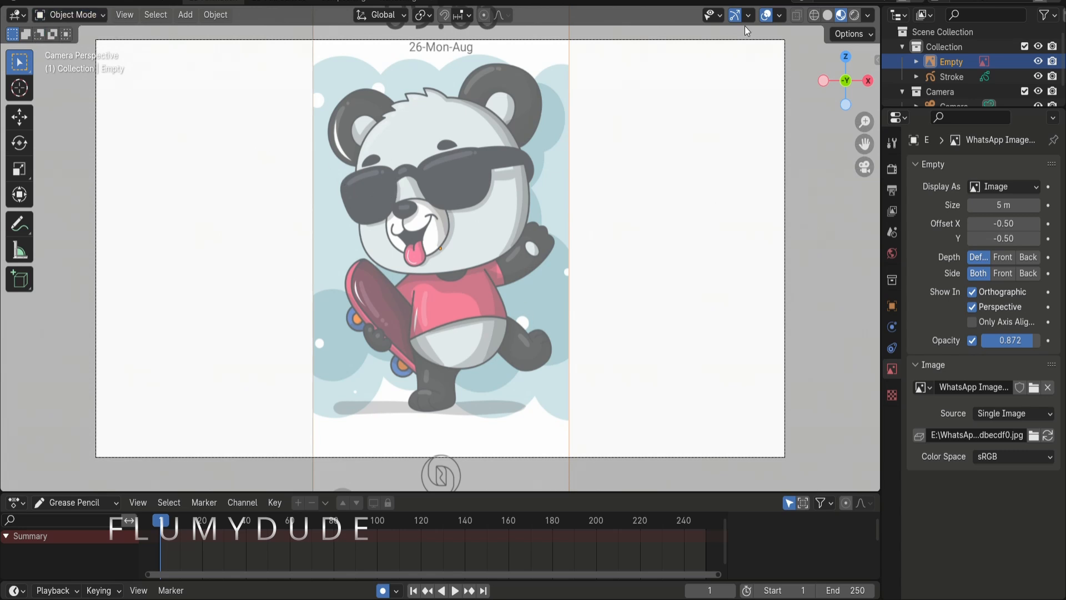
Put the Stroke object into Draw Mode and activate the Curve tool for tracing the panda's head
click(952, 77)
click(70, 14)
click(66, 80)
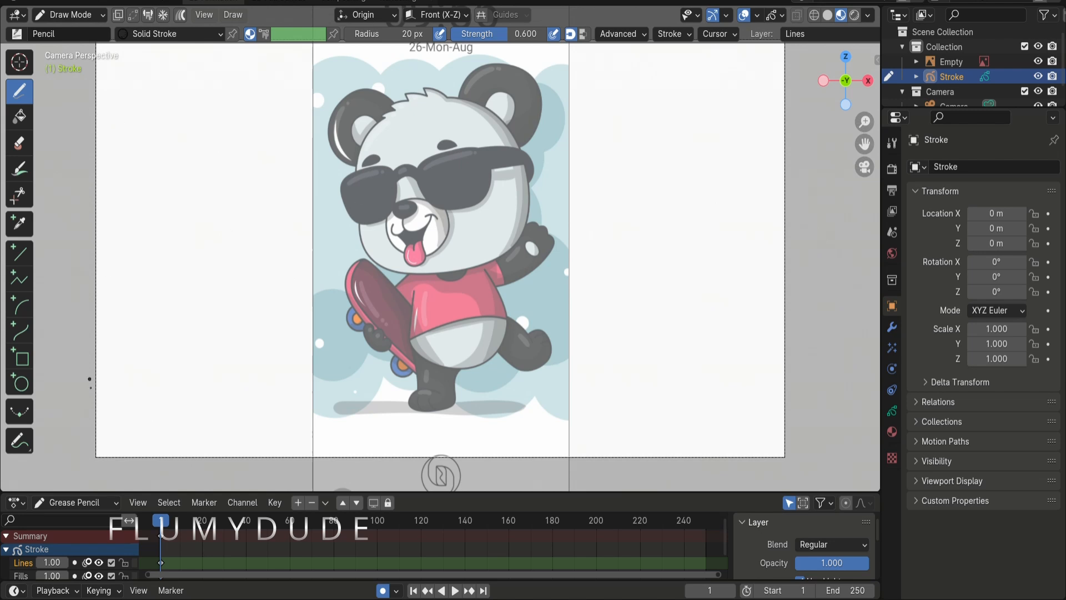
click(21, 332)
scroll(434, 186, up, 5)
drag(870, 138, 949, 382)
Try a test curve on the panda's forehead and change the brush to Pen
drag(419, 177, 524, 132)
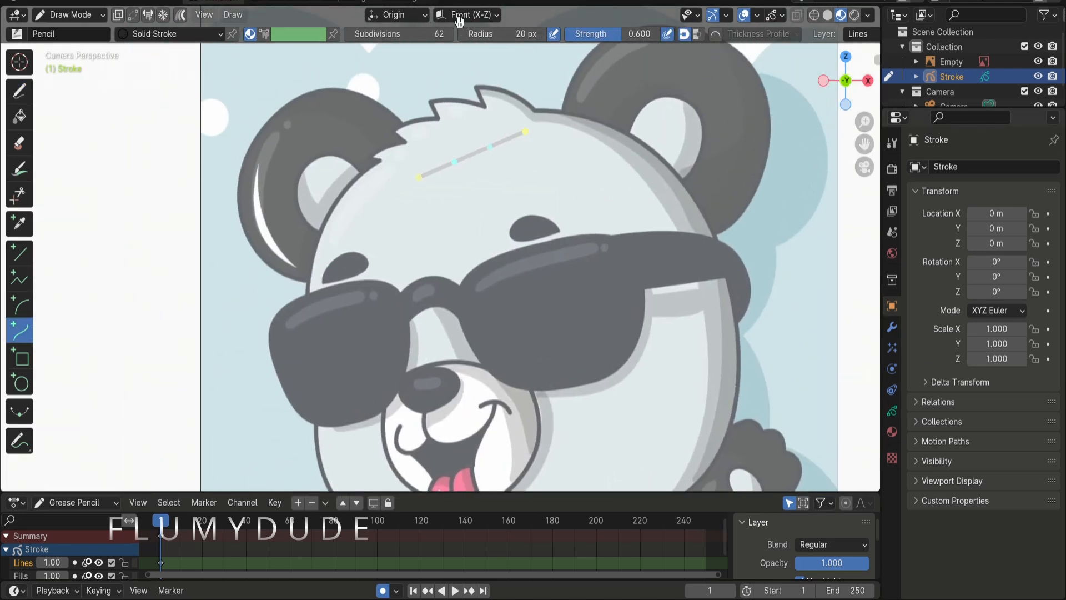
drag(454, 163, 480, 207)
click(16, 34)
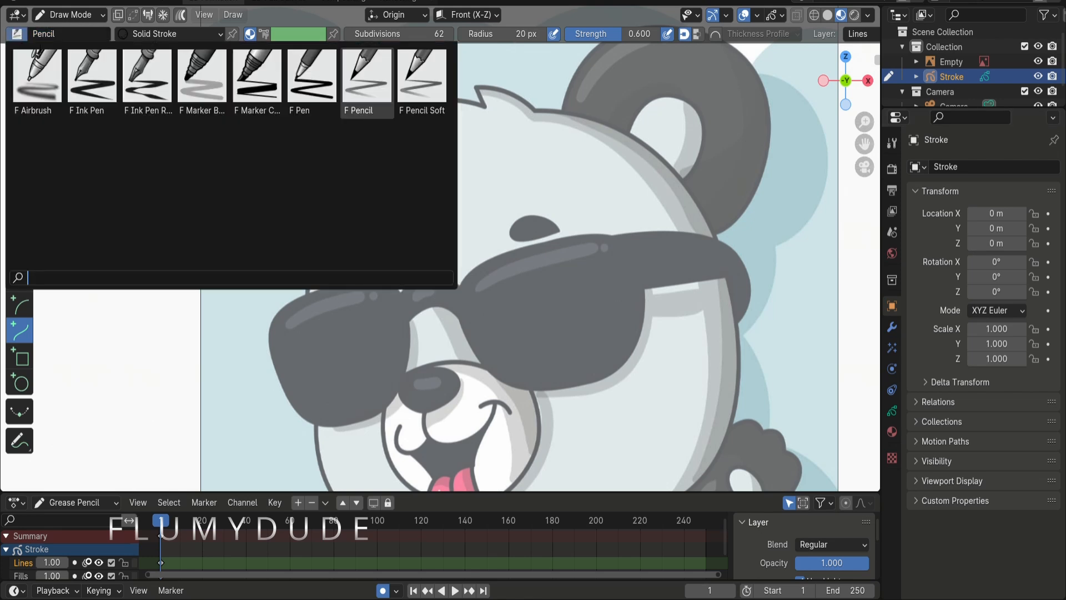
click(307, 84)
drag(308, 293, 378, 162)
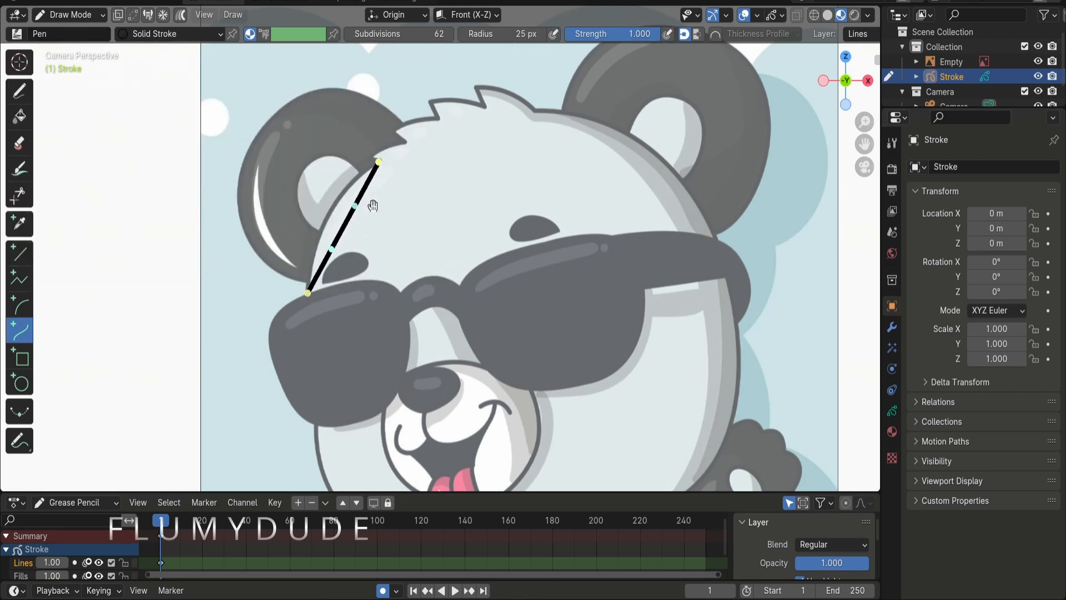
mouse_move(332, 249)
mouse_down()
mouse_move(309, 227)
mouse_move(346, 190)
mouse_up()
key(Escape)
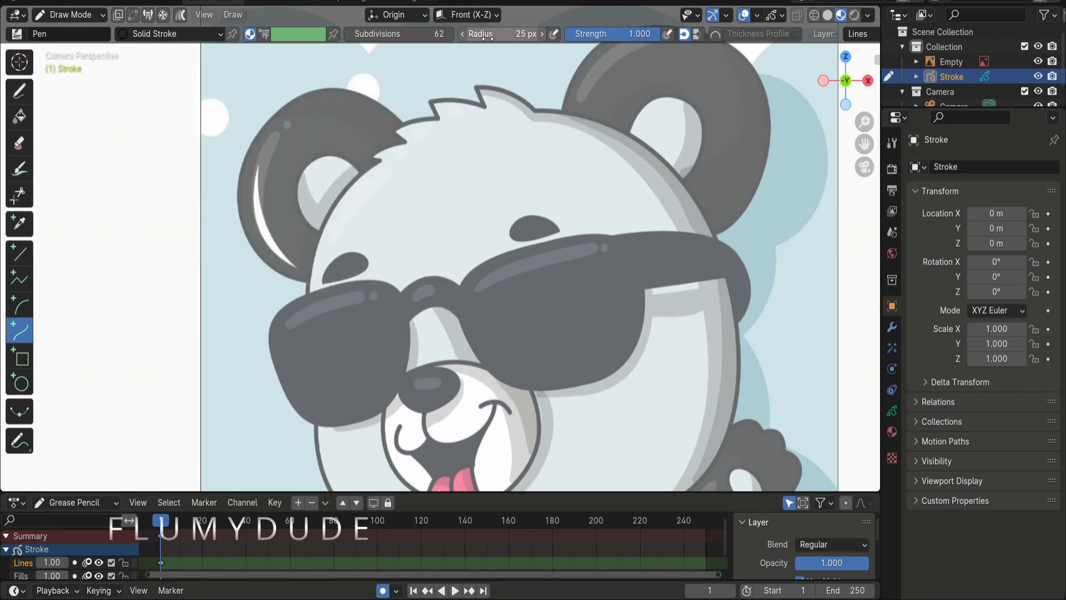
Set the brush radius to 20 px and trace the left side of the head from the sunglasses up to the fur
click(463, 34)
click(462, 34)
click(462, 35)
click(463, 35)
click(462, 34)
drag(306, 291, 379, 162)
mouse_move(354, 206)
mouse_down()
mouse_move(347, 181)
mouse_move(408, 147)
mouse_move(378, 152)
mouse_up()
key(Return)
Trace the jagged fur tufts on top of the panda's head with connected curve segments
mouse_move(393, 149)
mouse_down()
mouse_move(415, 127)
mouse_move(443, 124)
mouse_move(407, 121)
mouse_move(422, 120)
mouse_up()
key(Return)
key(e)
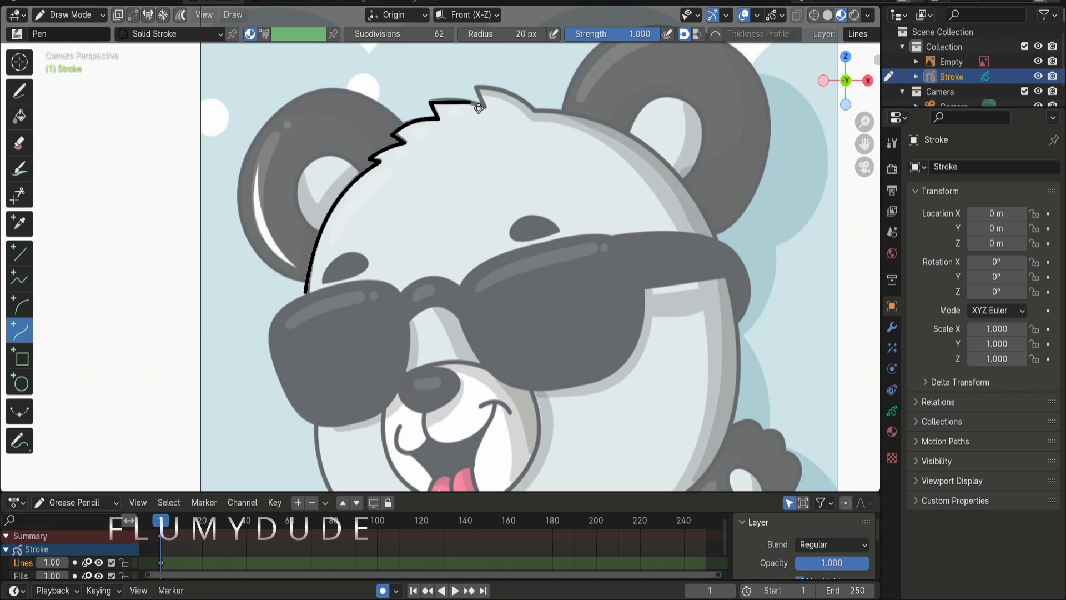
click(486, 110)
drag(454, 108, 454, 103)
drag(473, 110, 527, 105)
key(e)
click(478, 90)
key(e)
click(537, 116)
Extend the head outline from the last fur tuft down its right side to the sunglasses
key(e)
click(716, 237)
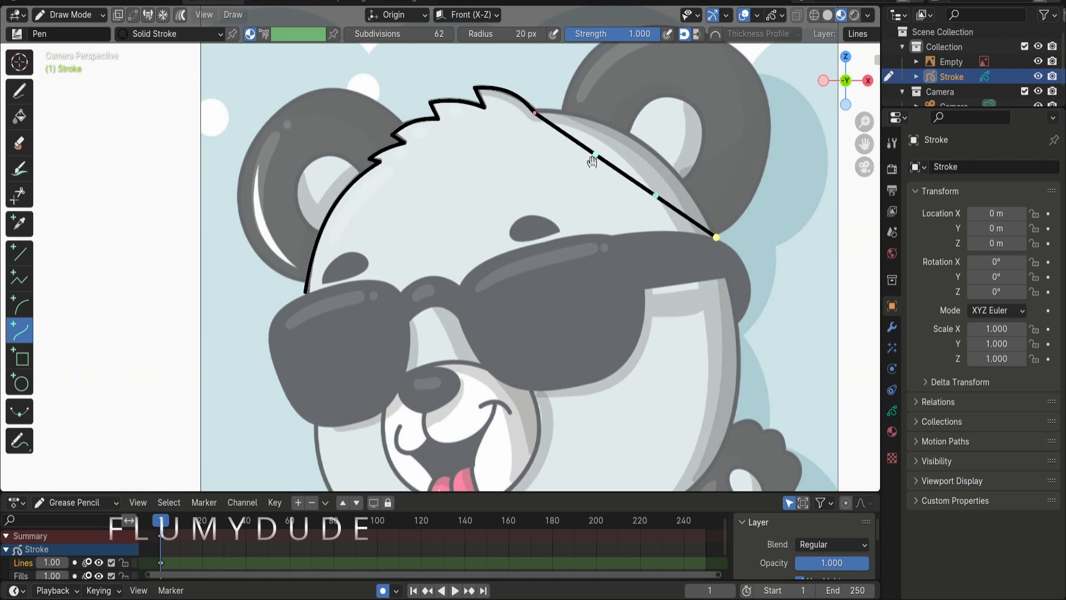
drag(592, 156, 650, 121)
drag(656, 191, 699, 178)
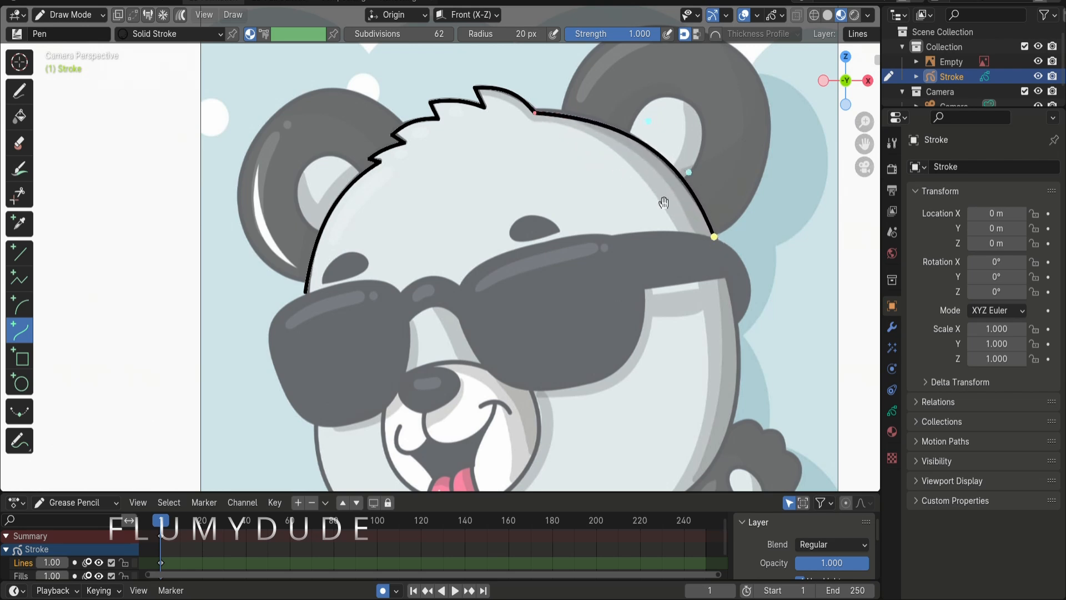
key(Return)
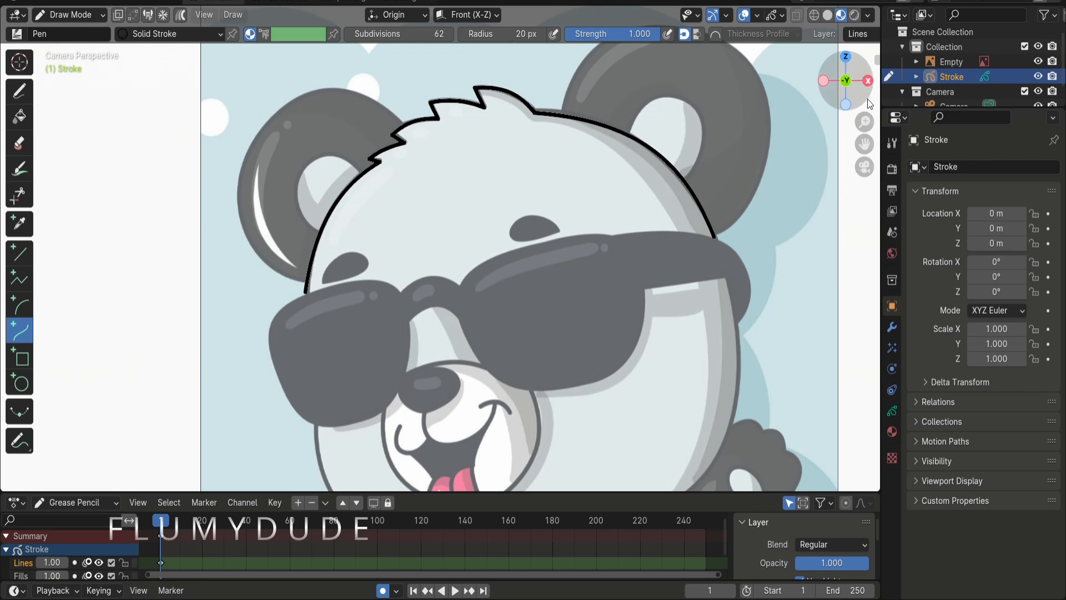
drag(865, 144, 809, 25)
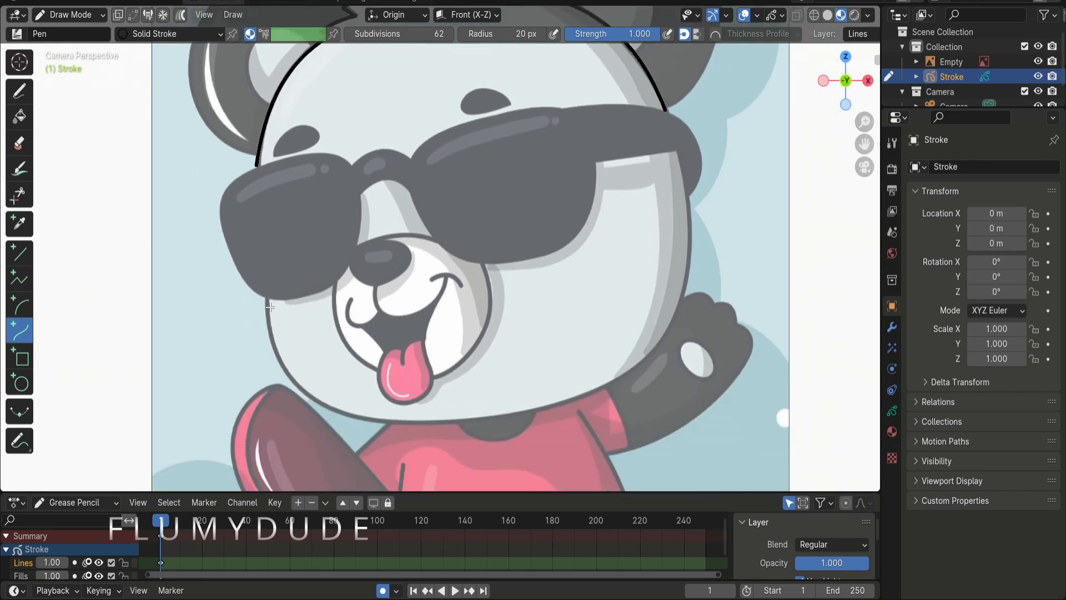
drag(268, 299, 679, 151)
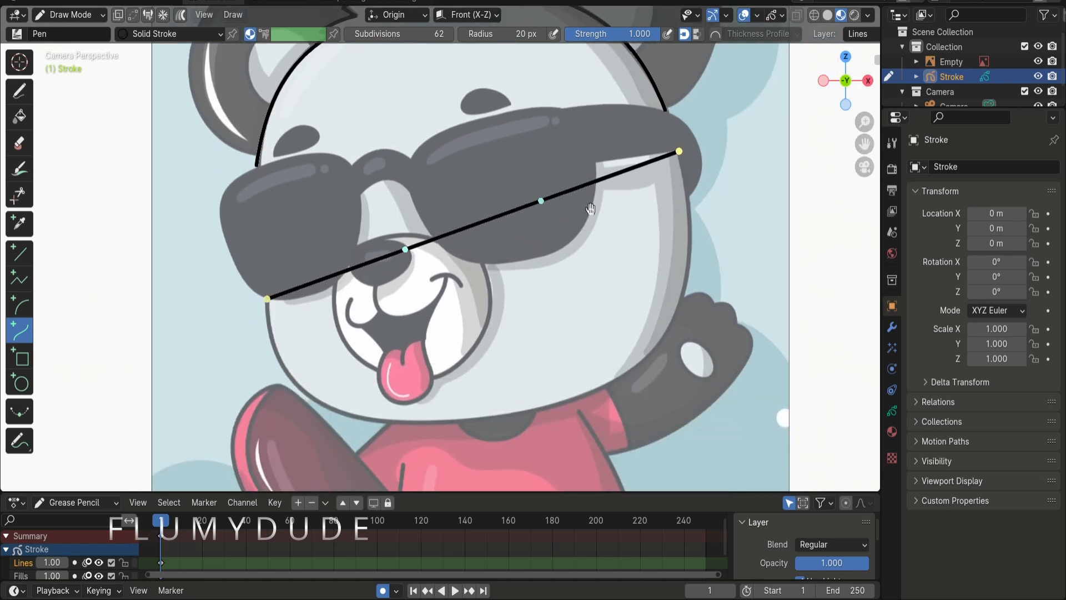
drag(591, 208, 764, 507)
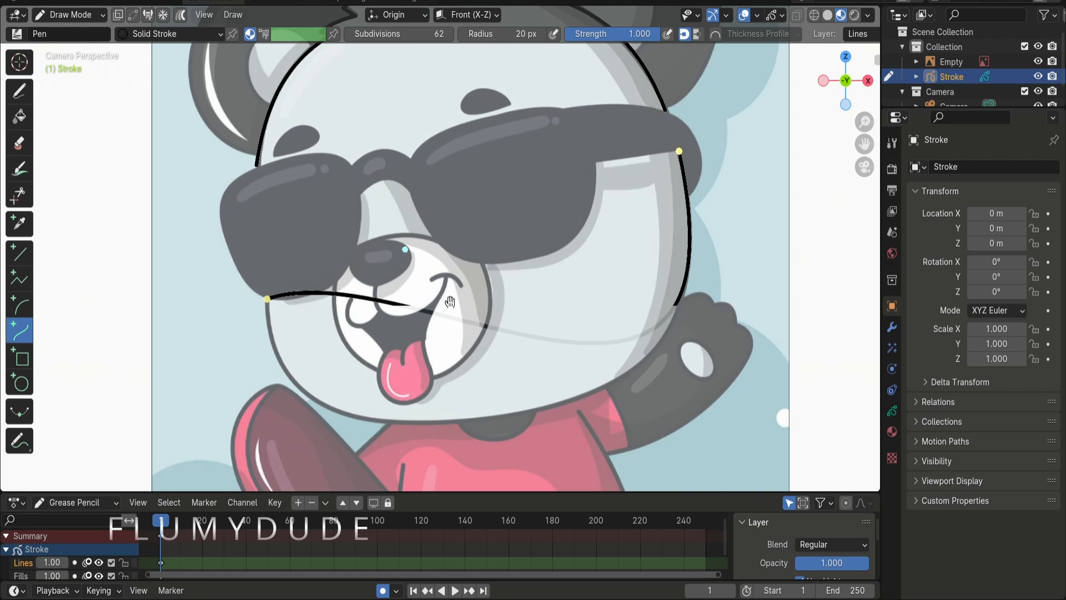
drag(449, 301, 353, 387)
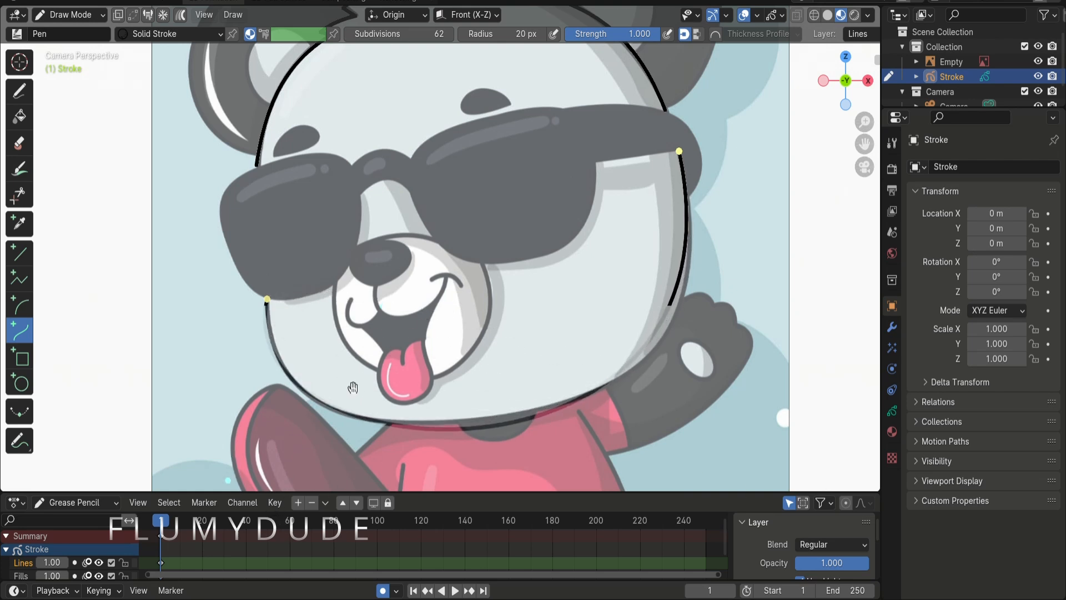
key(Escape)
Trace the lower face in two curves, from the left lens around the chin and up to the right end of the sunglasses
mouse_move(271, 306)
mouse_down()
mouse_move(467, 381)
mouse_move(511, 415)
mouse_up()
mouse_move(414, 383)
mouse_down()
mouse_move(350, 426)
mouse_move(286, 404)
mouse_up()
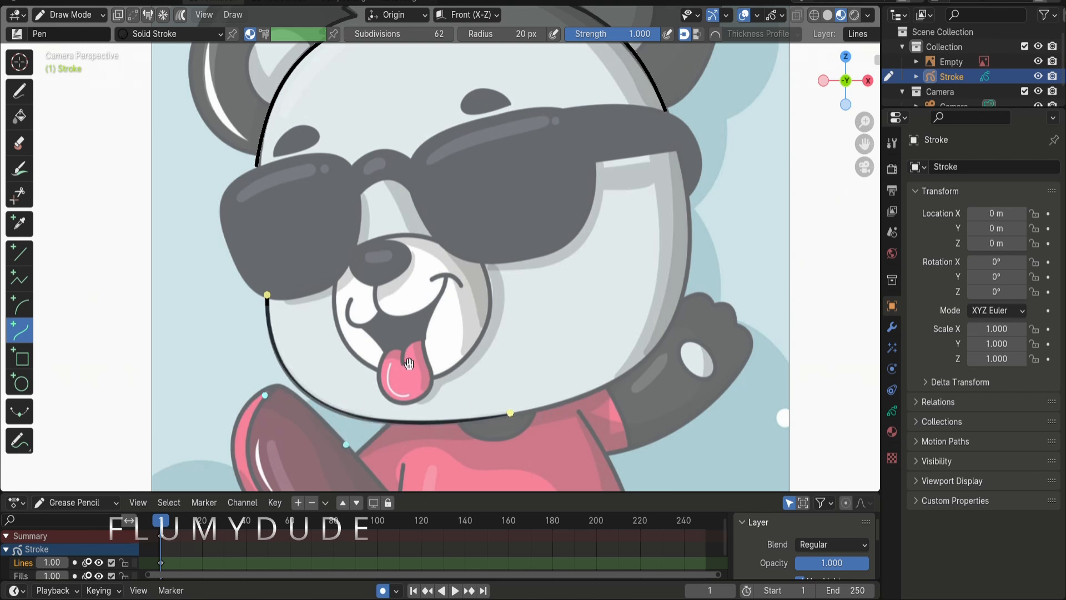
drag(511, 415, 675, 154)
mouse_move(567, 328)
mouse_down()
mouse_move(685, 381)
mouse_move(724, 383)
mouse_up()
drag(666, 314, 715, 290)
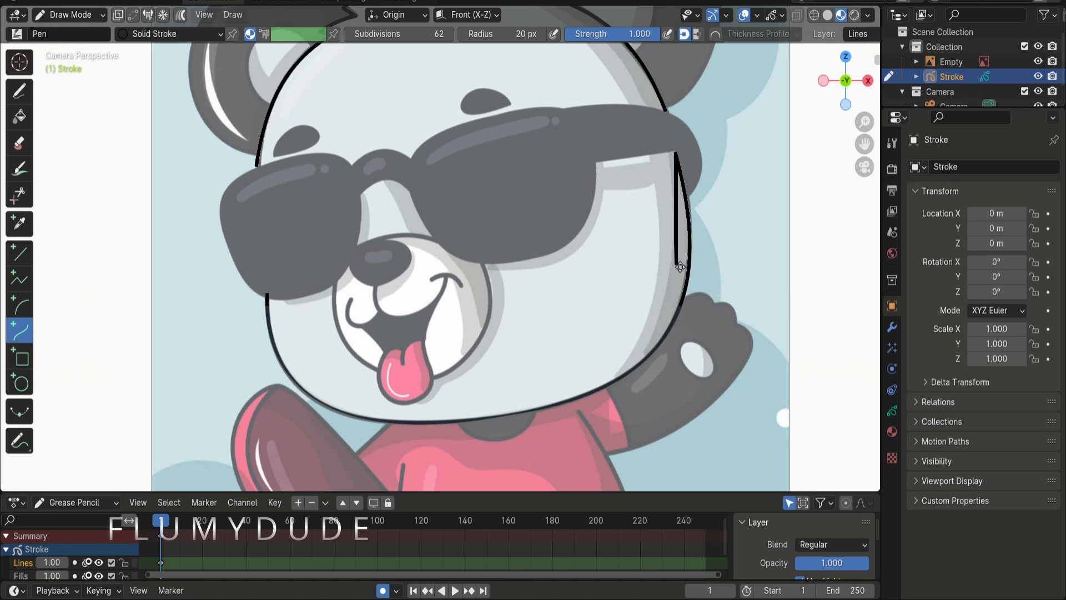
key(Return)
Trace the short shoulder line of the shirt between the chin and the skateboard
drag(864, 146, 883, 0)
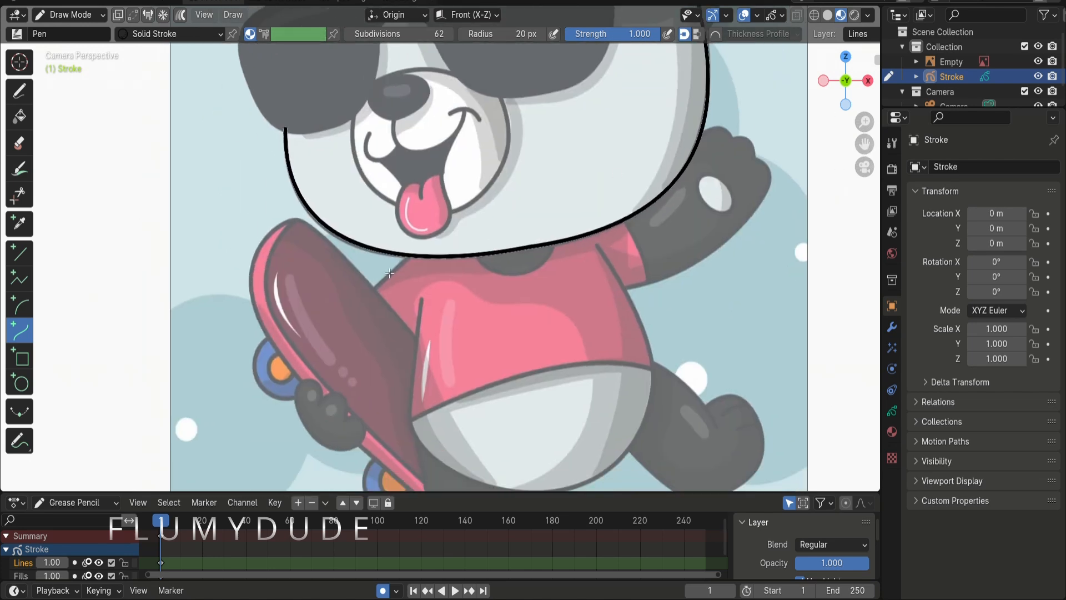
drag(412, 257, 410, 257)
drag(375, 288, 376, 292)
key(Return)
Trace the shirt's left edge and continue the curve along its hem
drag(869, 151, 713, 216)
scroll(743, 204, up, 4)
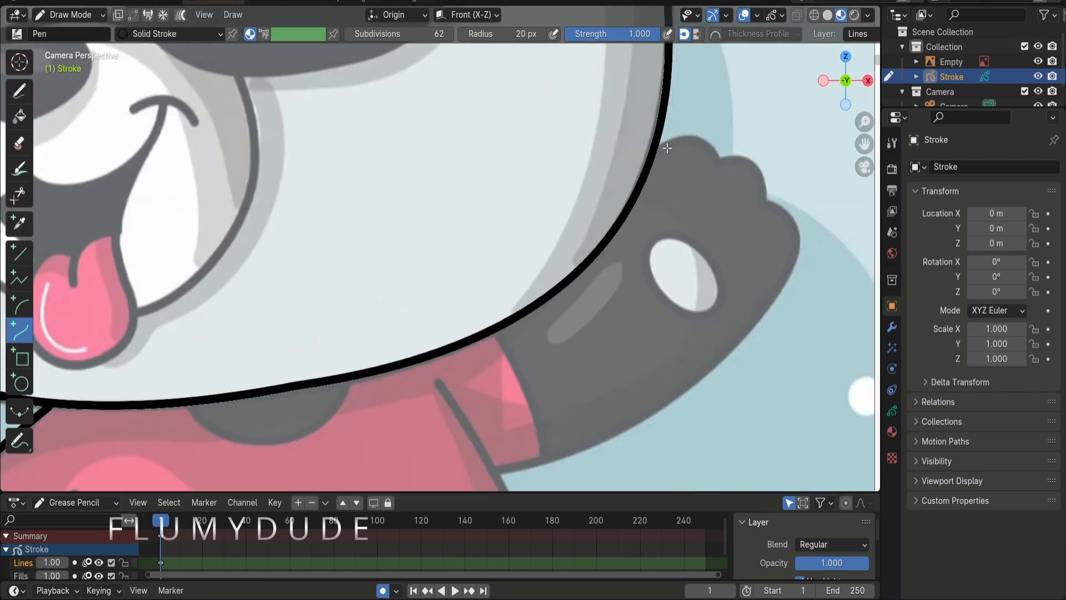
scroll(667, 148, down, 5)
drag(863, 152, 915, 1)
scroll(374, 186, up, 2)
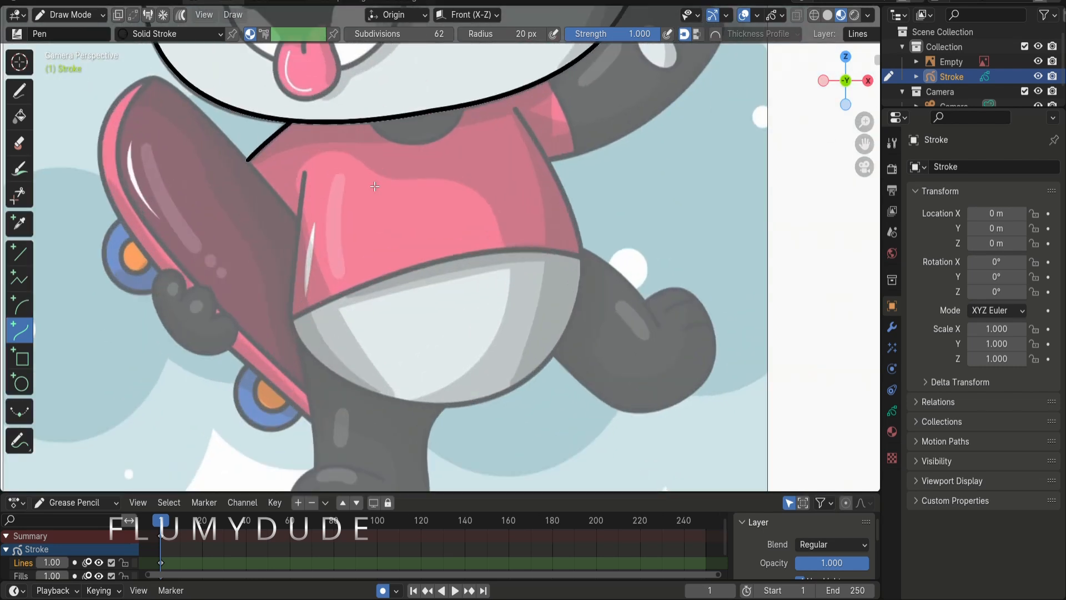
mouse_move(308, 177)
mouse_down()
mouse_move(294, 323)
mouse_move(562, 251)
mouse_move(582, 261)
mouse_up()
drag(389, 301, 393, 255)
drag(485, 282, 527, 233)
drag(393, 258, 395, 252)
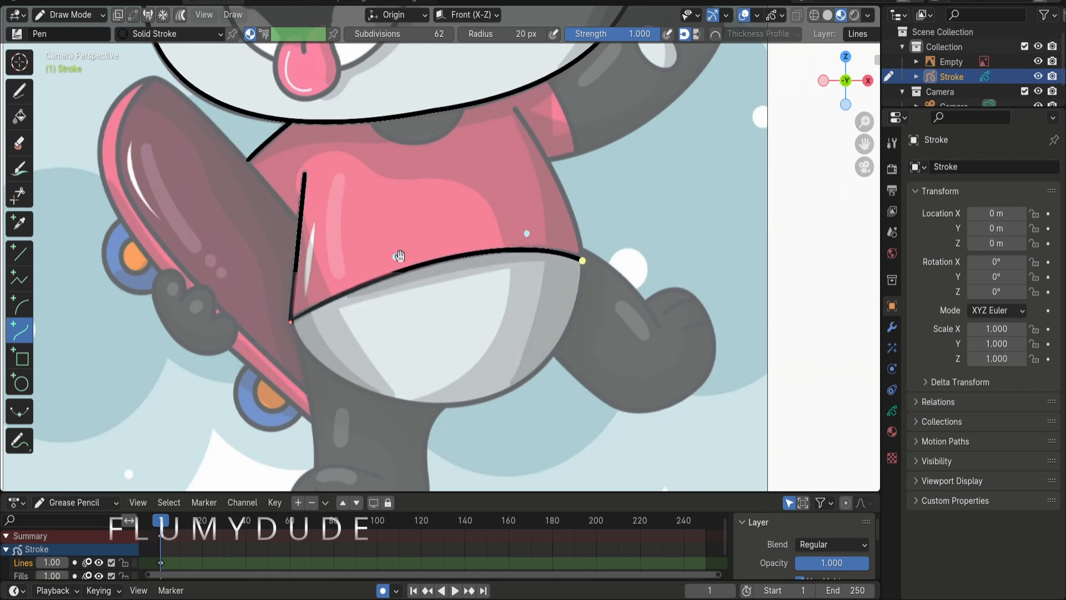
key(Return)
Trace the round underside of the belly from the hem's right end to its left end
mouse_move(582, 260)
mouse_down()
mouse_move(567, 316)
mouse_move(292, 323)
mouse_up()
mouse_move(388, 302)
mouse_down()
mouse_move(446, 510)
mouse_move(422, 501)
mouse_up()
drag(485, 282, 602, 392)
drag(481, 390, 400, 365)
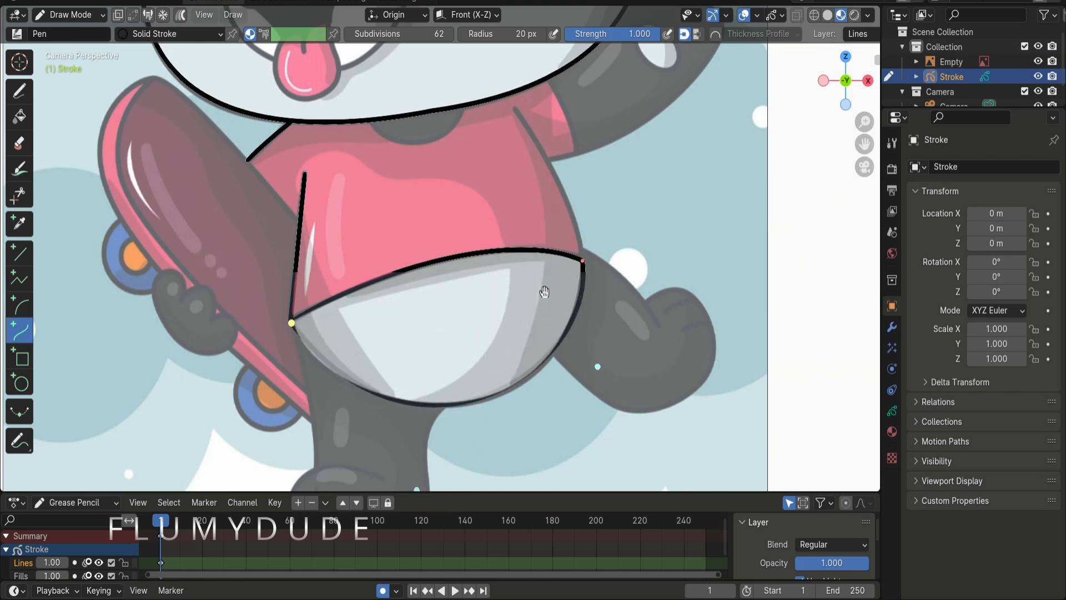
key(Return)
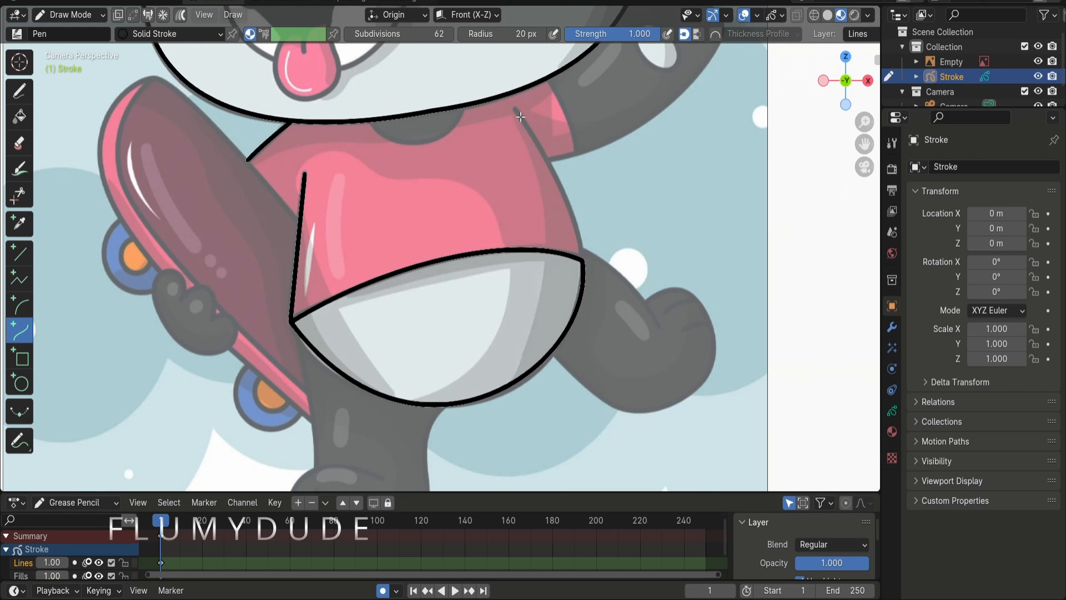
Trace the shirt's right edge from the sleeve down to the hem
drag(515, 111, 581, 257)
drag(559, 208, 581, 198)
mouse_move(537, 160)
mouse_down()
mouse_move(548, 157)
mouse_move(537, 153)
mouse_up()
key(Return)
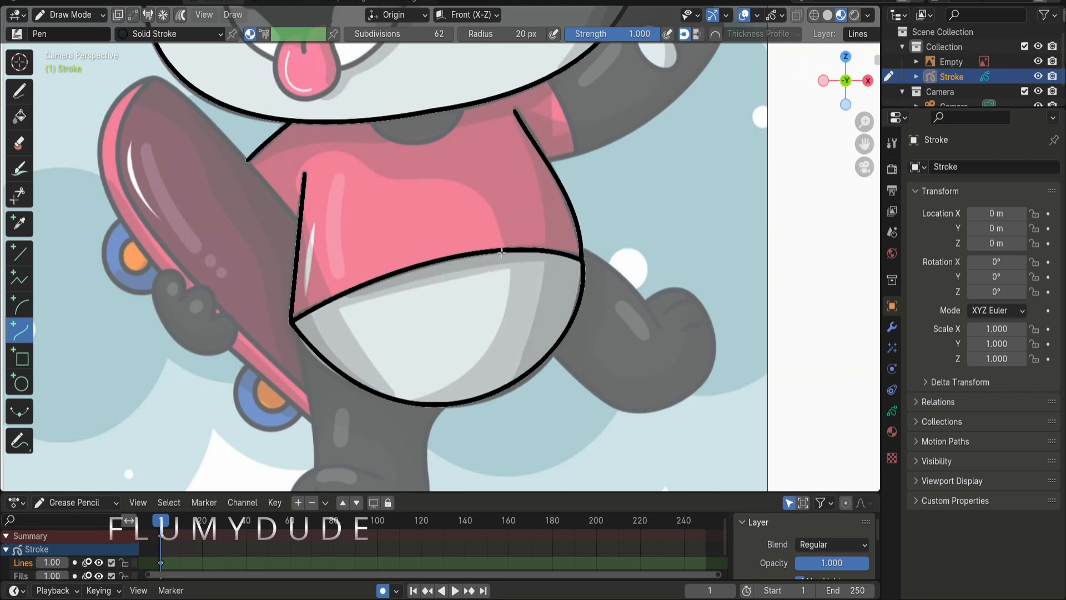
Undo the last three strokes around the shirt and belly
key(ctrl+z)
key(ctrl+z)
key(ctrl+z)
Trace the shirt hem as a single arched curve across the top of the belly
mouse_move(293, 321)
mouse_down()
mouse_move(361, 274)
mouse_move(580, 260)
mouse_up()
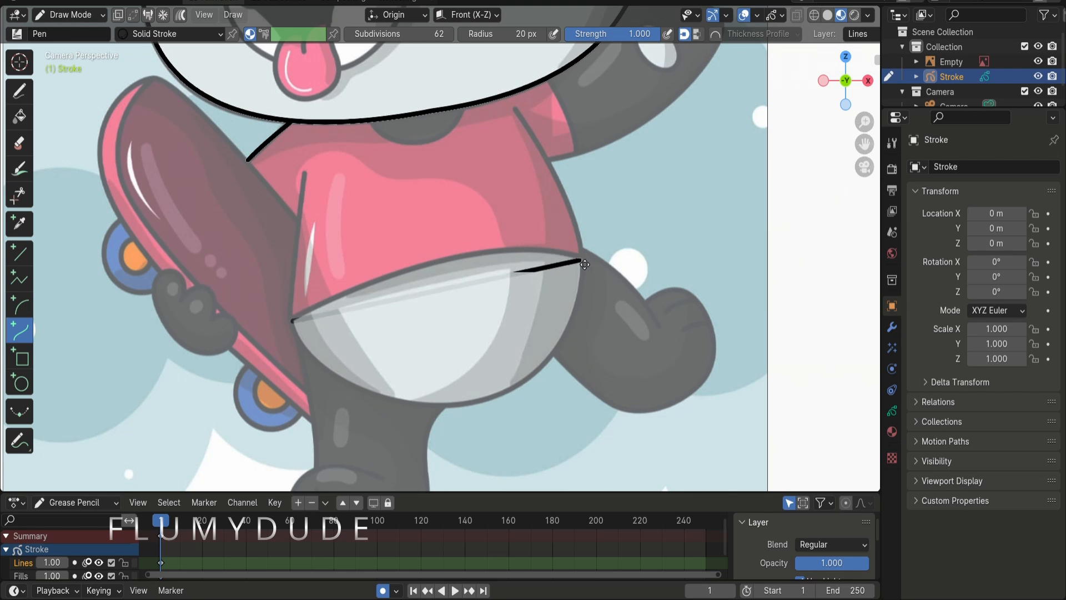
drag(389, 302, 402, 263)
drag(483, 281, 538, 259)
key(Return)
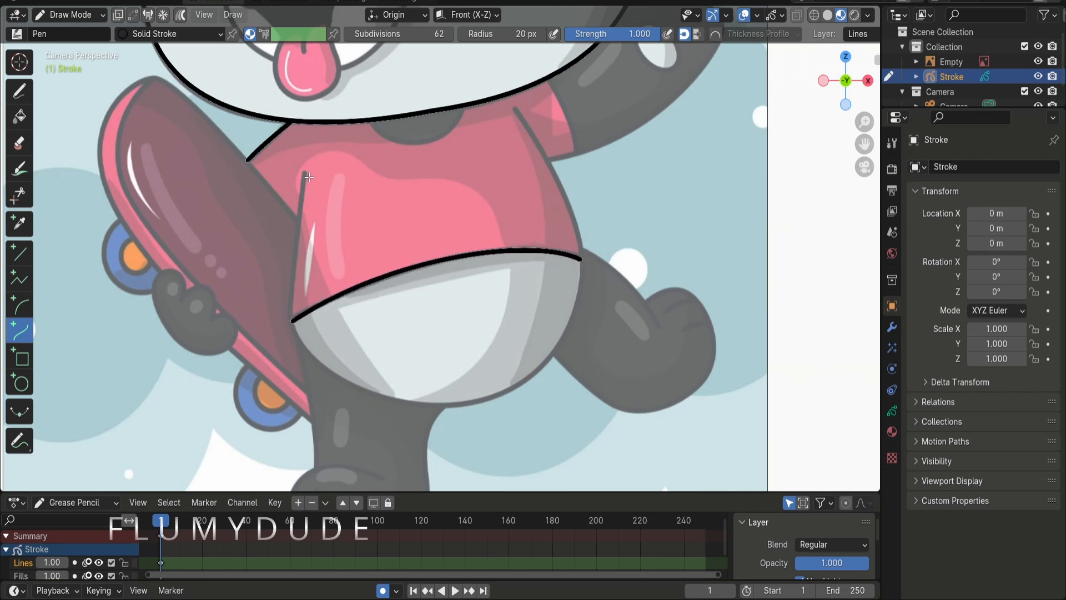
Trace the shirt's left edge into the belly side, extending the curve around the belly bottom to the hem's right end
mouse_move(309, 177)
mouse_down()
mouse_move(290, 317)
mouse_move(324, 370)
mouse_up()
drag(318, 306, 265, 332)
drag(312, 240, 307, 237)
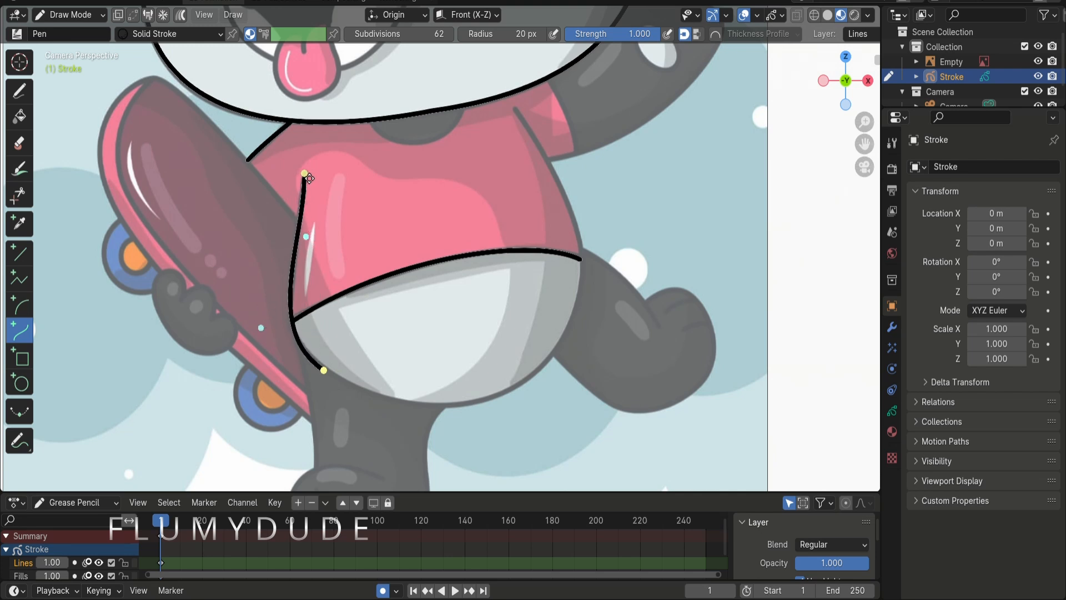
drag(309, 178, 308, 178)
key(e)
click(580, 264)
drag(414, 346, 583, 341)
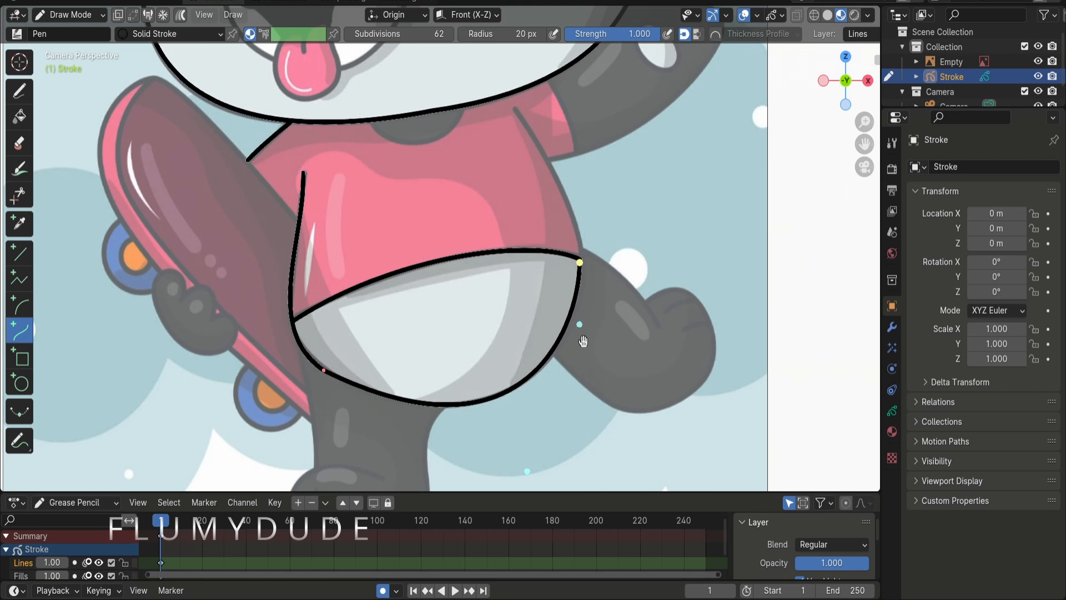
Extend the body outline from the hem's right end up the shirt's right edge to the sleeve
key(e)
click(515, 107)
drag(562, 221, 574, 191)
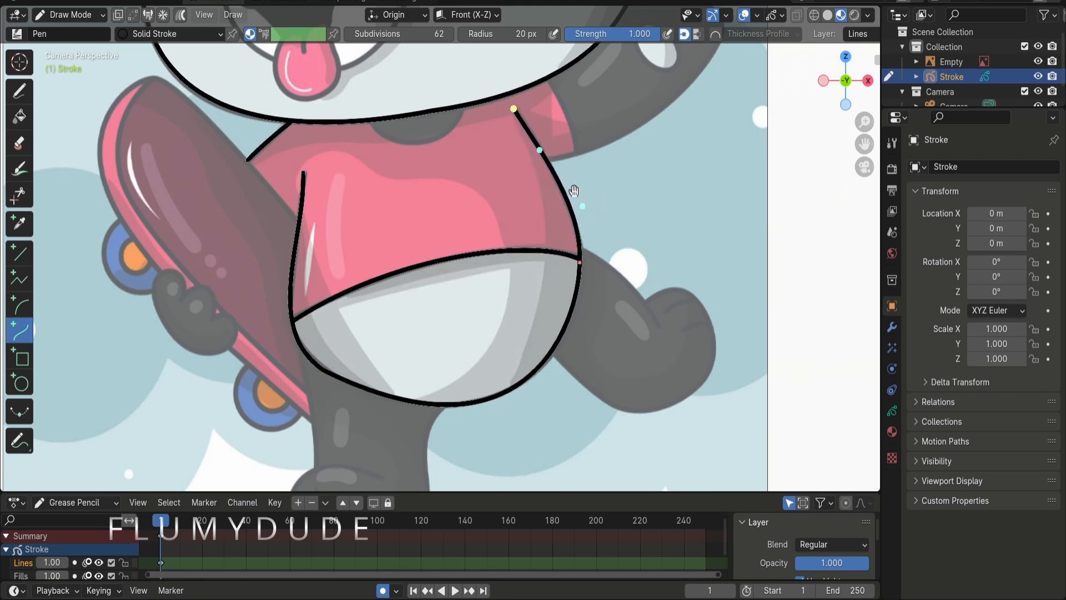
key(Return)
Trace the upper edge of the raised leg from the hem to the foot
drag(864, 144, 725, 115)
mouse_move(443, 222)
mouse_down()
mouse_move(516, 298)
mouse_move(482, 245)
mouse_up()
key(Return)
Trace the raised leg's lower edge and continue the outline around its foot to the upper leg line
mouse_move(415, 332)
mouse_down()
mouse_move(532, 376)
mouse_move(452, 376)
mouse_move(450, 349)
mouse_up()
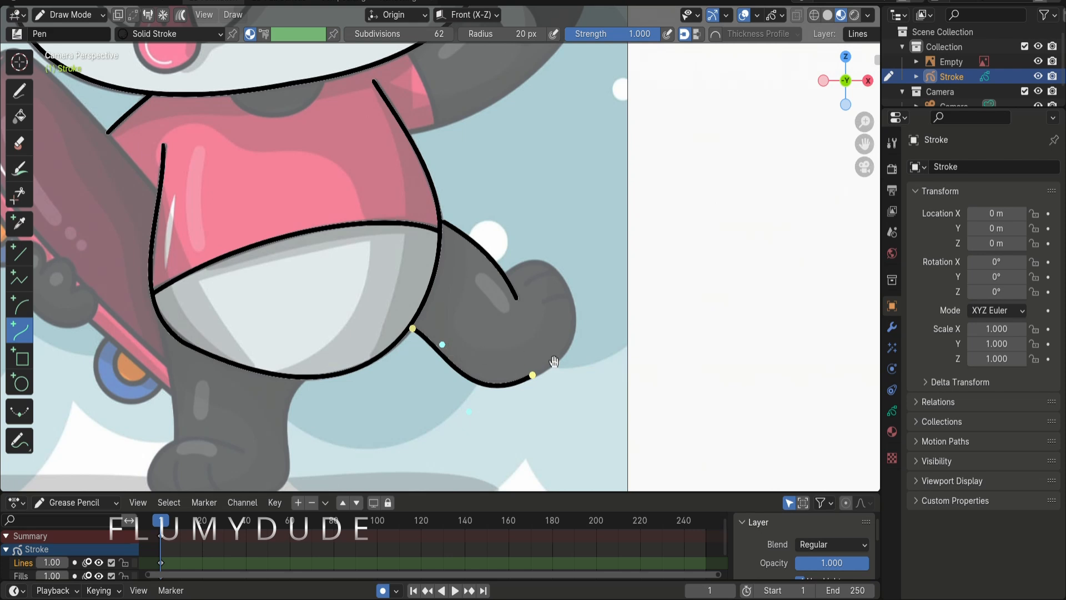
key(e)
click(514, 279)
mouse_move(525, 309)
mouse_down()
mouse_move(582, 291)
mouse_move(605, 238)
mouse_move(609, 248)
mouse_up()
drag(537, 340, 603, 370)
mouse_move(598, 258)
mouse_down()
mouse_move(589, 235)
mouse_move(591, 244)
mouse_up()
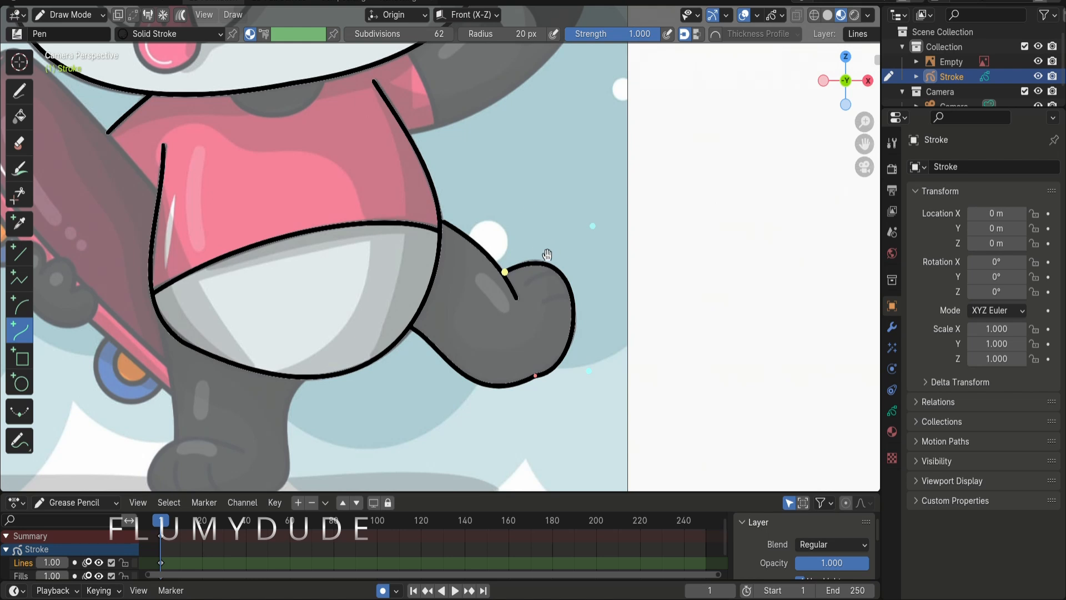
key(Return)
Draw the two short toe lines on the raised foot
mouse_move(524, 283)
mouse_down()
mouse_move(556, 272)
mouse_move(571, 297)
mouse_move(561, 296)
mouse_up()
key(Return)
key(Return)
drag(570, 299, 557, 317)
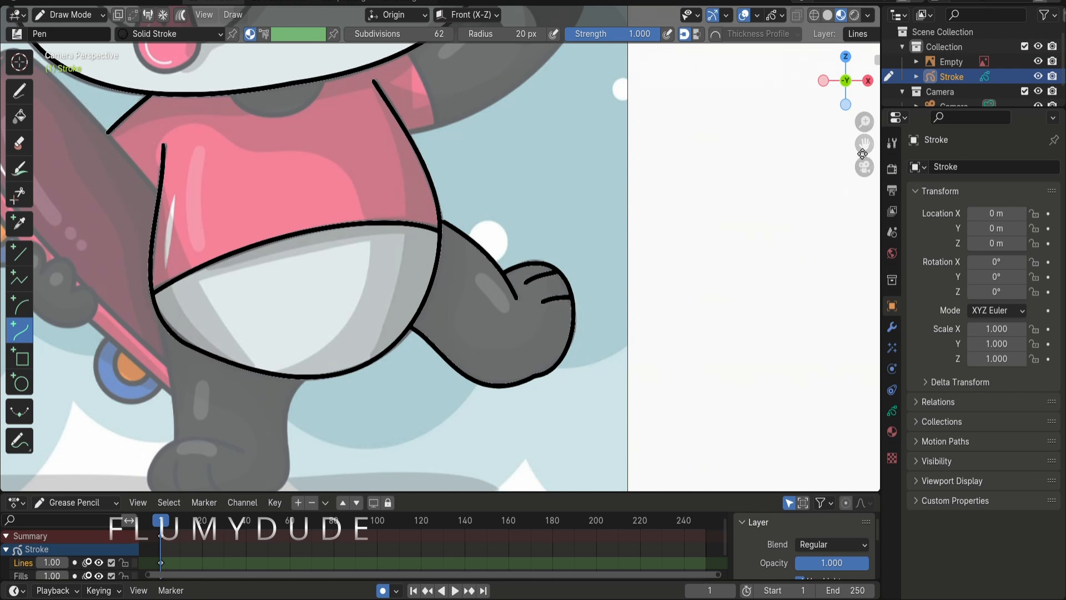
Trace the standing leg's right edge from the belly down and continue the outline along the sole of its foot
drag(864, 148, 1007, 39)
mouse_move(452, 272)
mouse_down()
mouse_move(428, 374)
mouse_move(436, 362)
mouse_up()
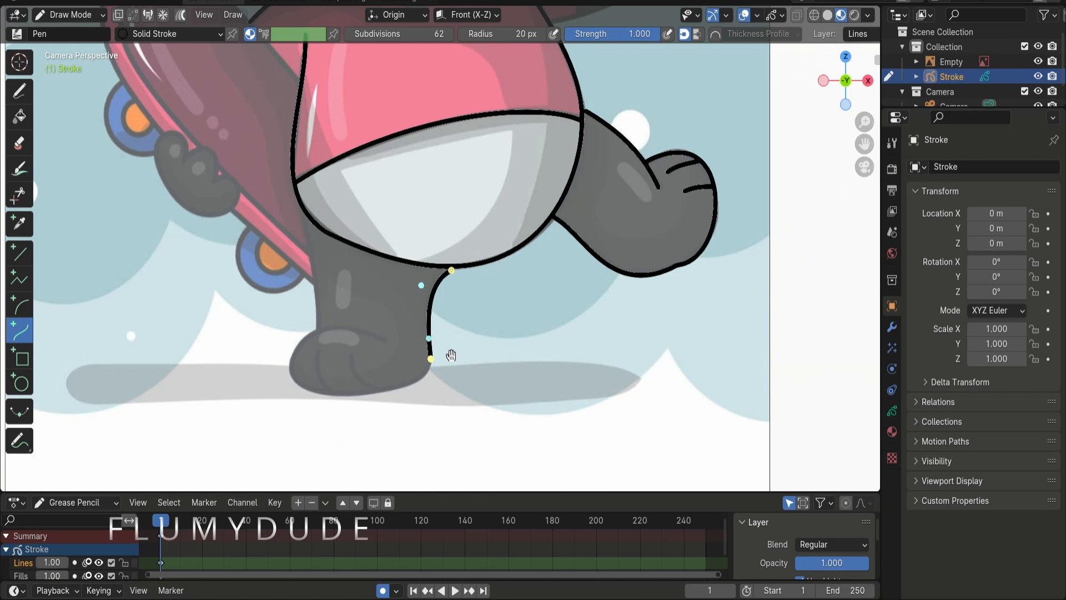
key(e)
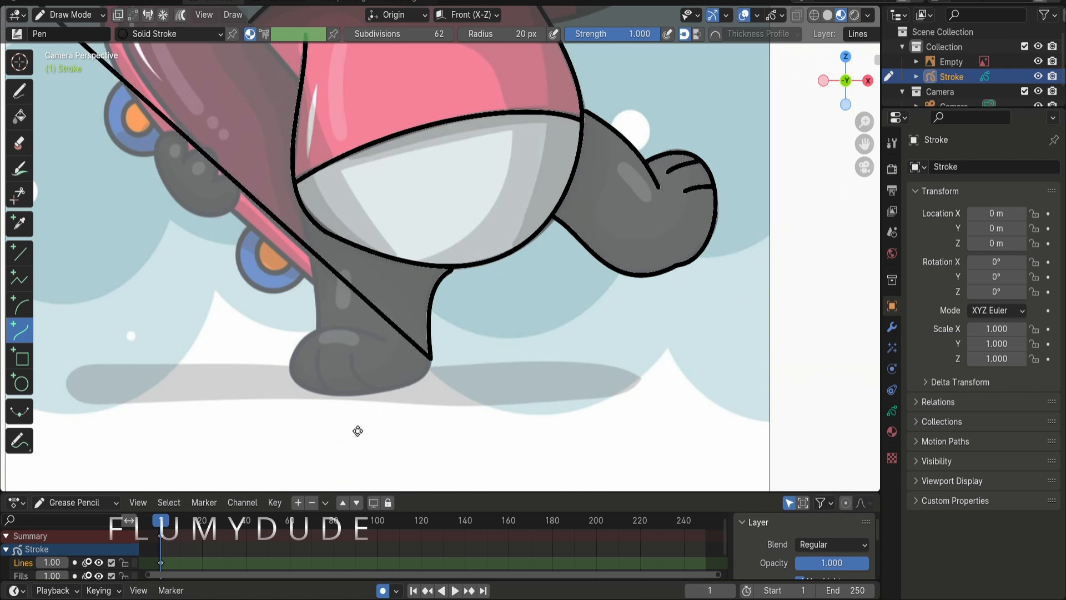
click(298, 384)
drag(344, 379, 367, 417)
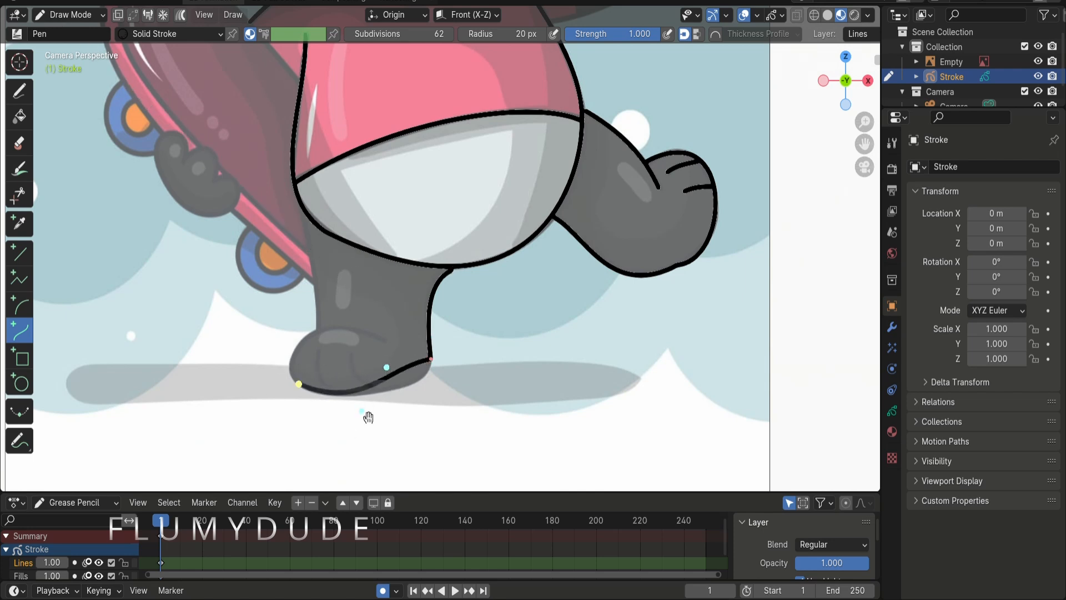
drag(390, 371, 434, 403)
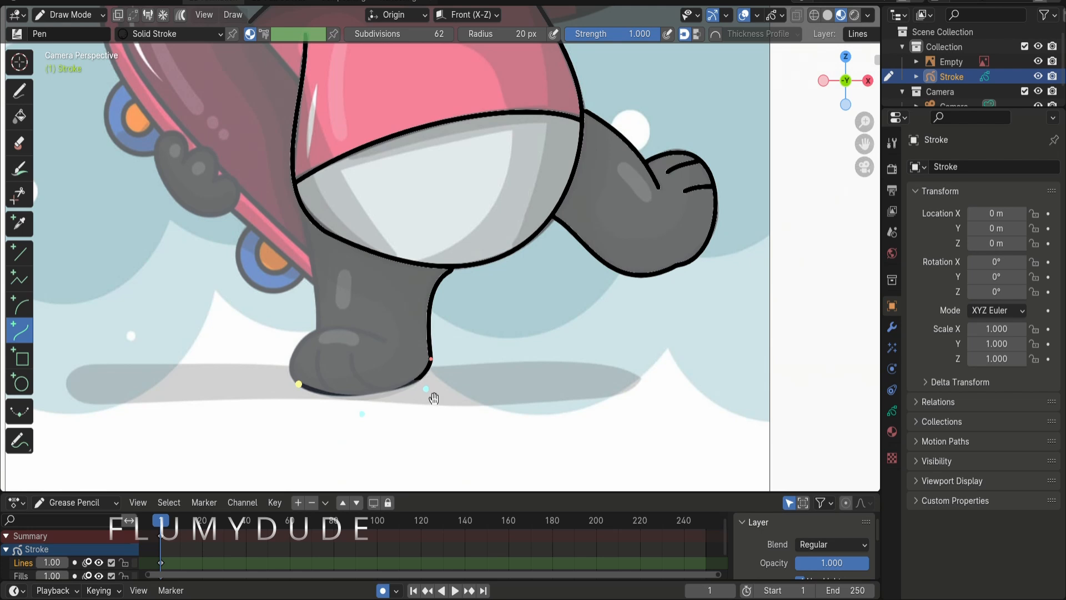
Continue the standing foot's outline from the sole around the toes and over the top of the foot
key(e)
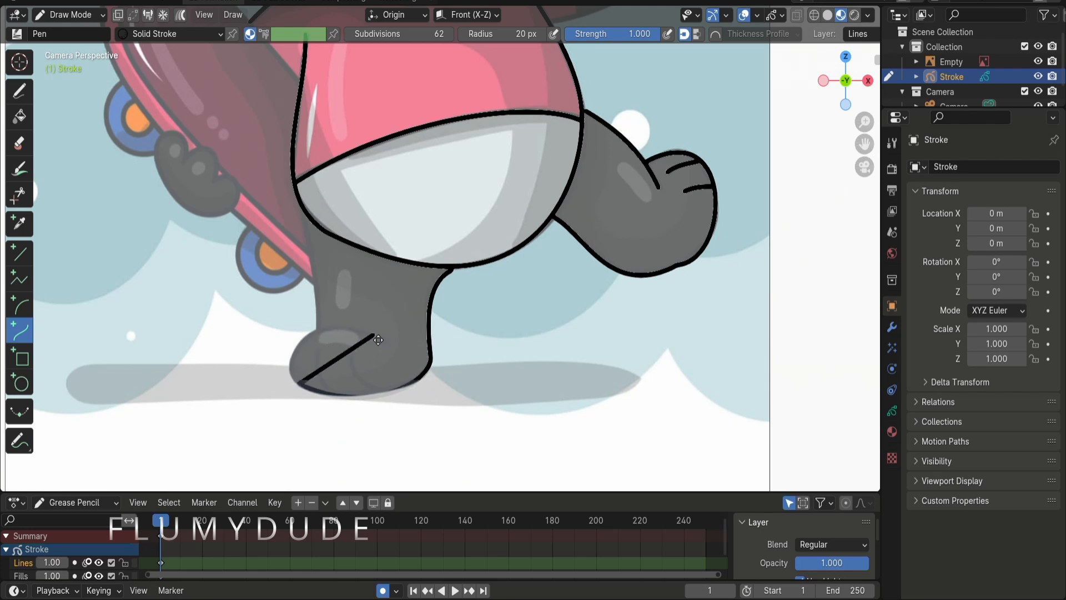
click(372, 335)
drag(323, 367, 287, 337)
drag(347, 351, 352, 321)
drag(287, 337, 259, 337)
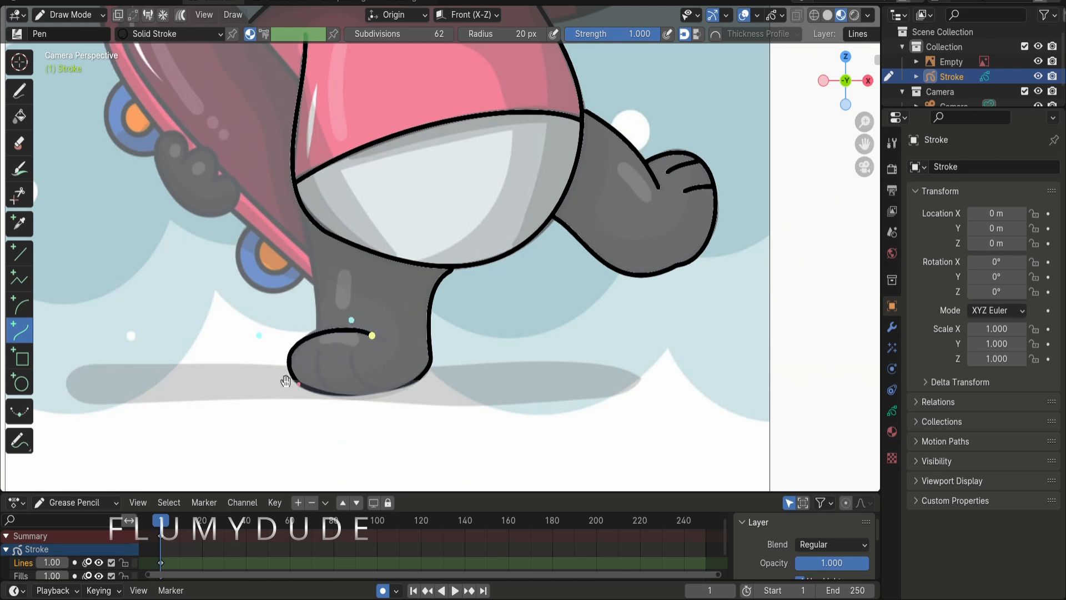
drag(352, 321, 323, 320)
right_click(380, 348)
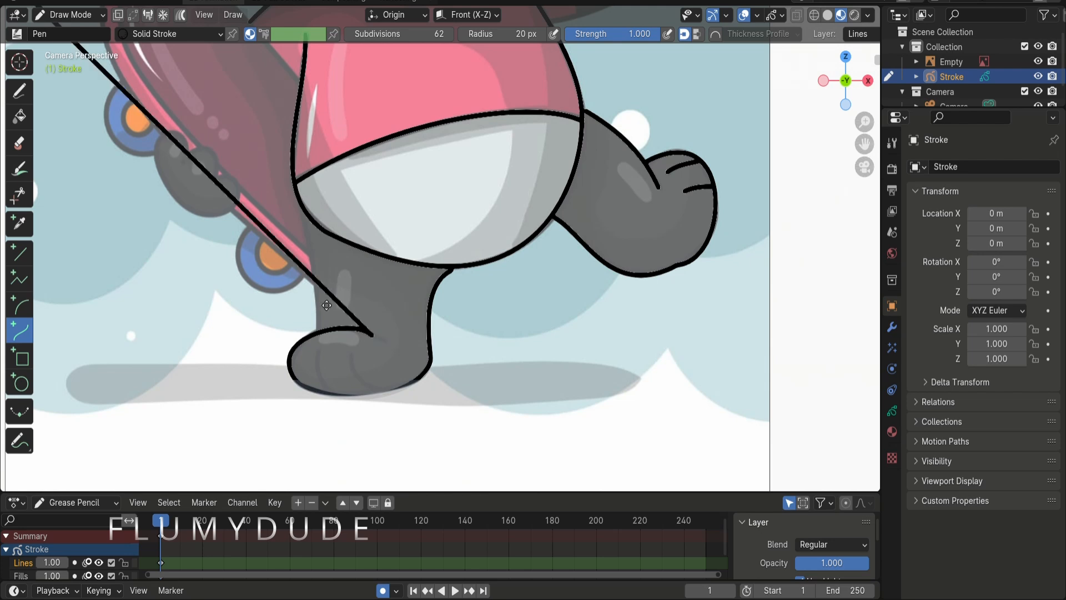
Draw the two curved toe lines on the standing foot
key(e)
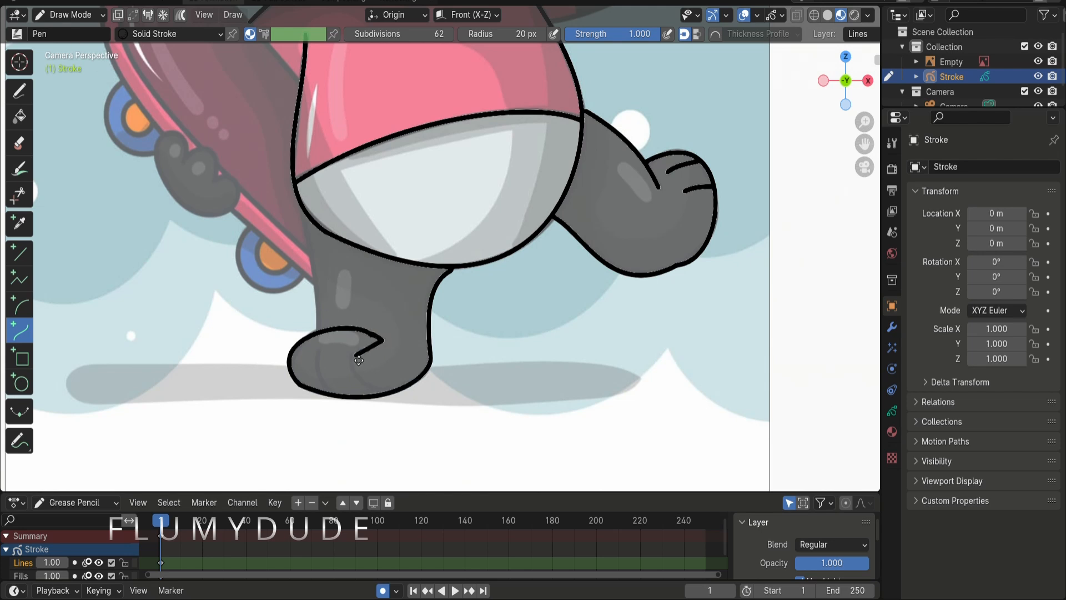
drag(317, 357, 329, 392)
right_click(337, 366)
mouse_move(353, 355)
mouse_down()
mouse_move(392, 399)
mouse_move(387, 392)
mouse_up()
drag(369, 372, 356, 381)
key(Return)
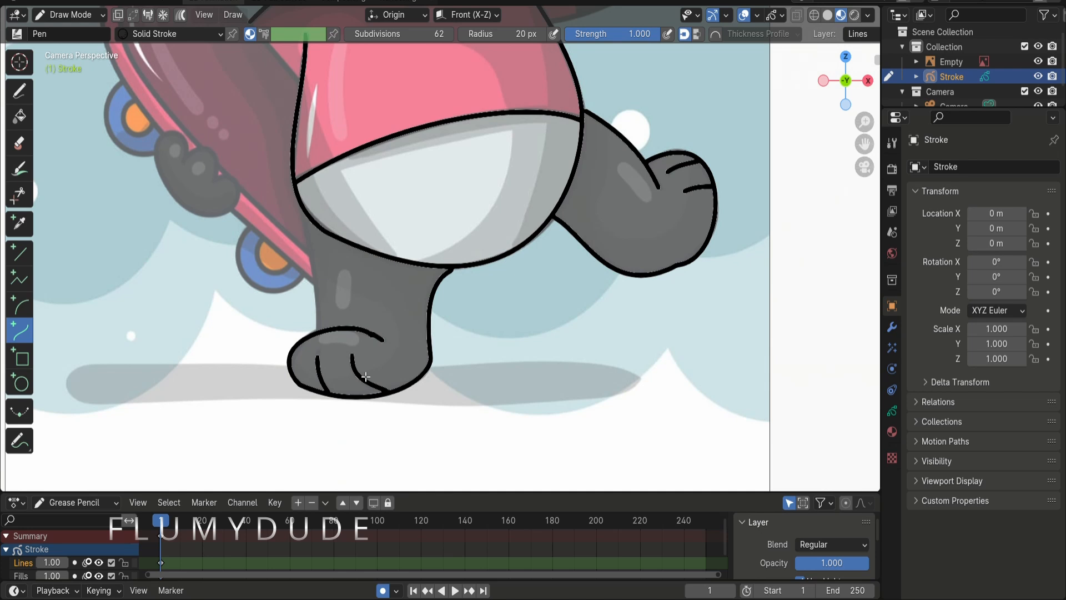
Trace the standing leg's left edge from the belly outline down to the top of the foot with a slight curve
drag(301, 206, 317, 332)
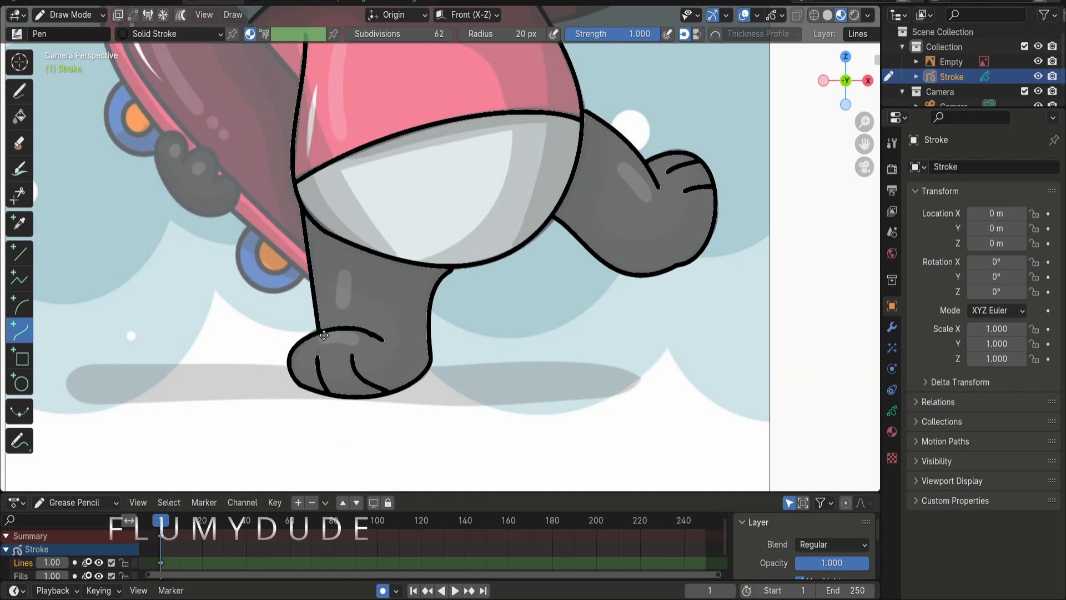
drag(313, 290, 317, 291)
drag(307, 249, 313, 252)
key(Return)
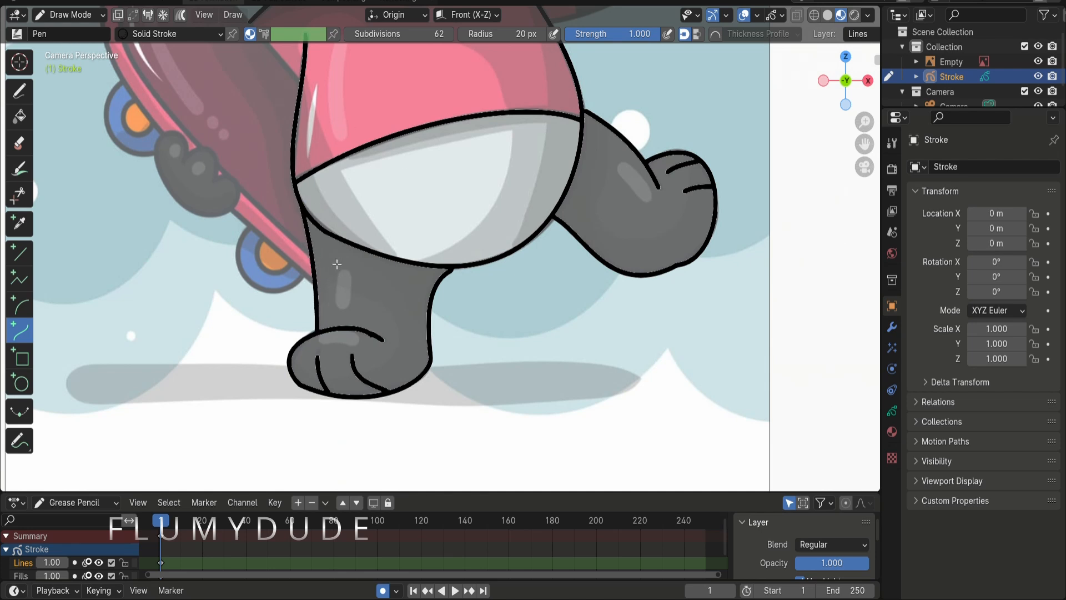
Trace the sleeve cuff of the raised arm and the arm's lower edge from the shirt up to the hand
mouse_move(870, 149)
mouse_down()
mouse_move(859, 414)
mouse_move(777, 493)
mouse_move(761, 494)
mouse_up()
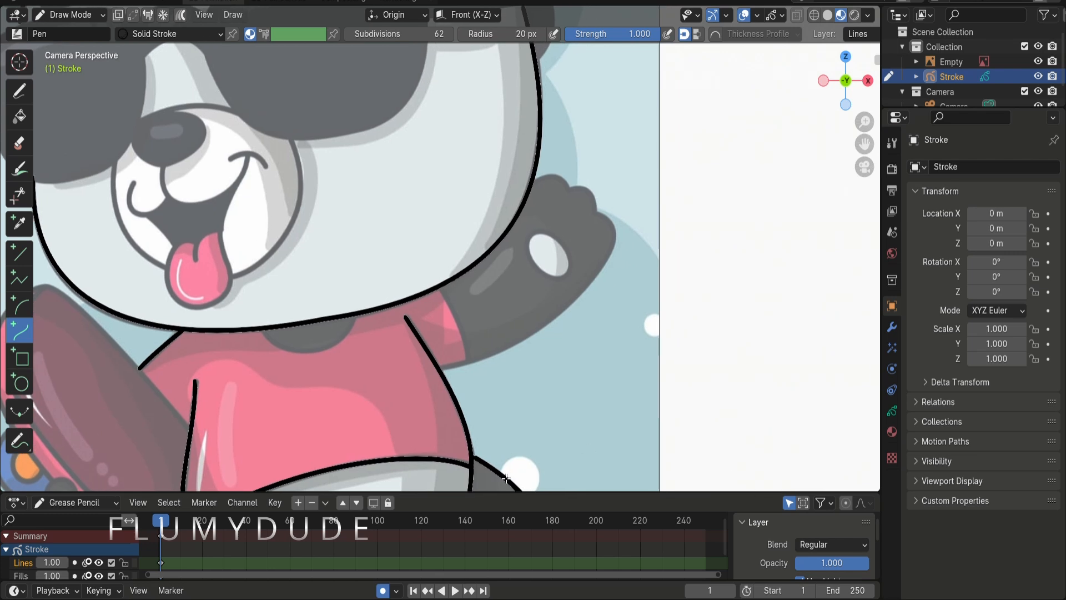
mouse_move(440, 289)
mouse_down()
mouse_move(467, 360)
mouse_move(485, 362)
mouse_move(614, 239)
mouse_up()
key(Return)
drag(499, 325, 530, 357)
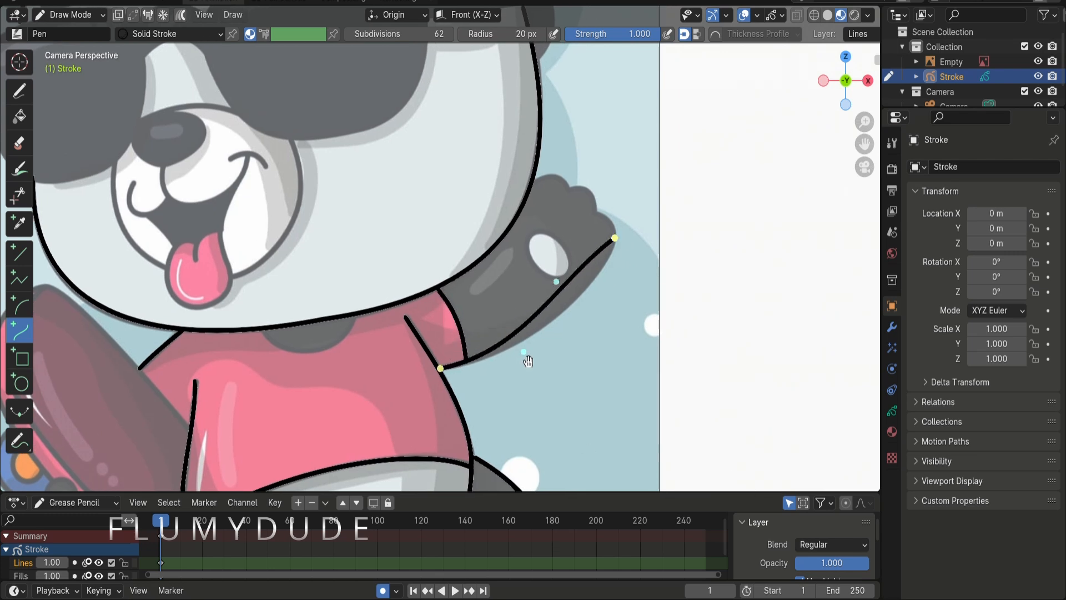
drag(557, 282, 595, 298)
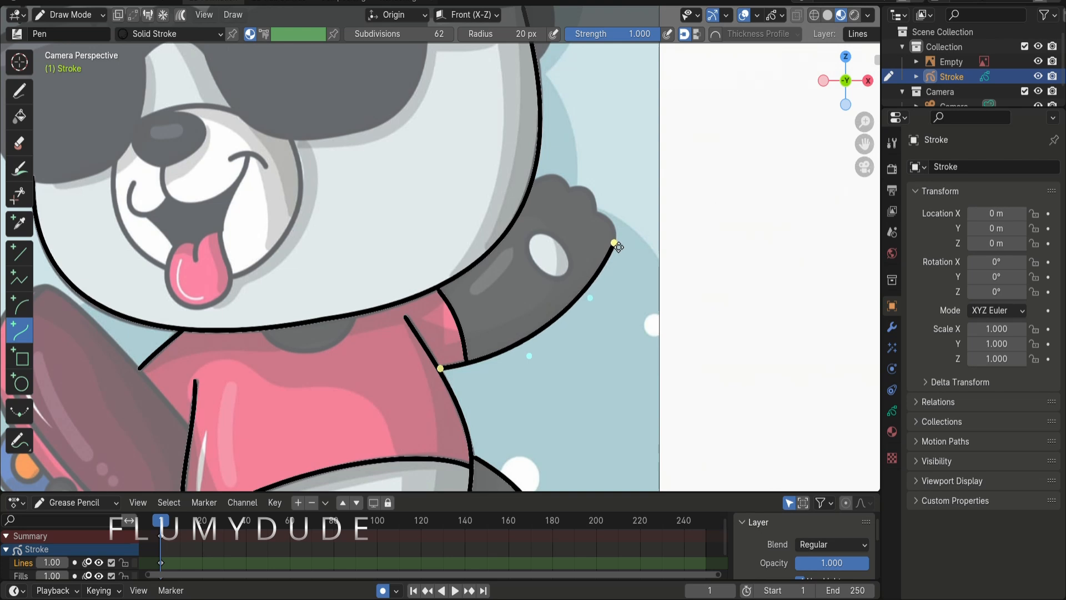
key(Return)
Trace the finger bumps of the raised hand from the arm's lower edge to the head outline
mouse_move(602, 220)
mouse_down()
mouse_move(621, 232)
mouse_move(578, 194)
mouse_move(605, 191)
mouse_move(598, 210)
mouse_move(533, 182)
mouse_move(552, 171)
mouse_move(564, 178)
mouse_up()
key(Return)
key(Return)
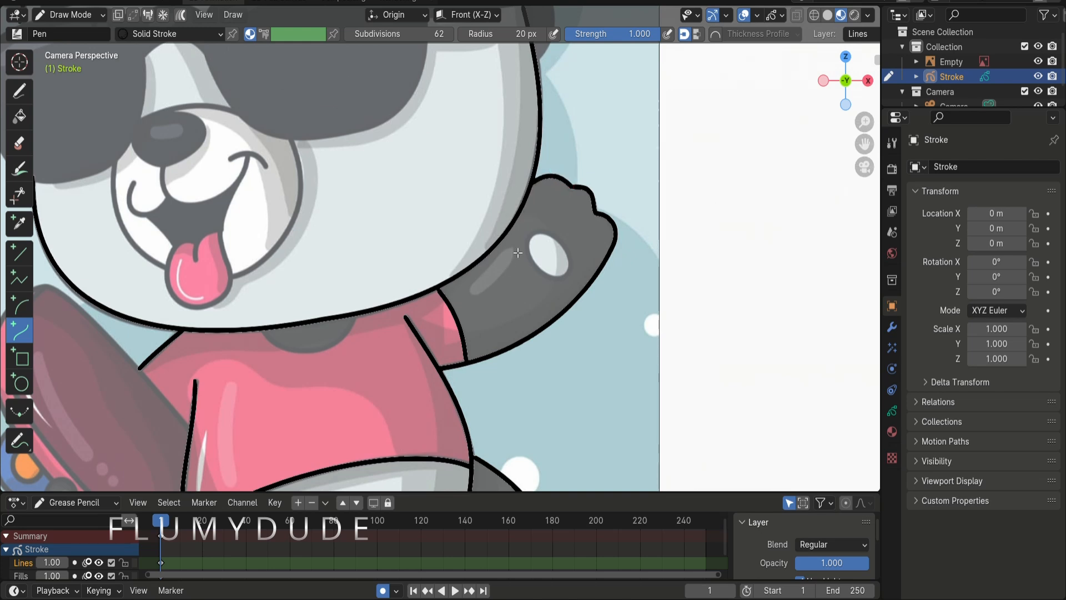
Trace the muzzle outline with curves along its left side, its right side and the arc above the nose
mouse_move(858, 155)
shift+middle_down()
mouse_move(1002, 178)
mouse_move(1044, 172)
shift+middle_up()
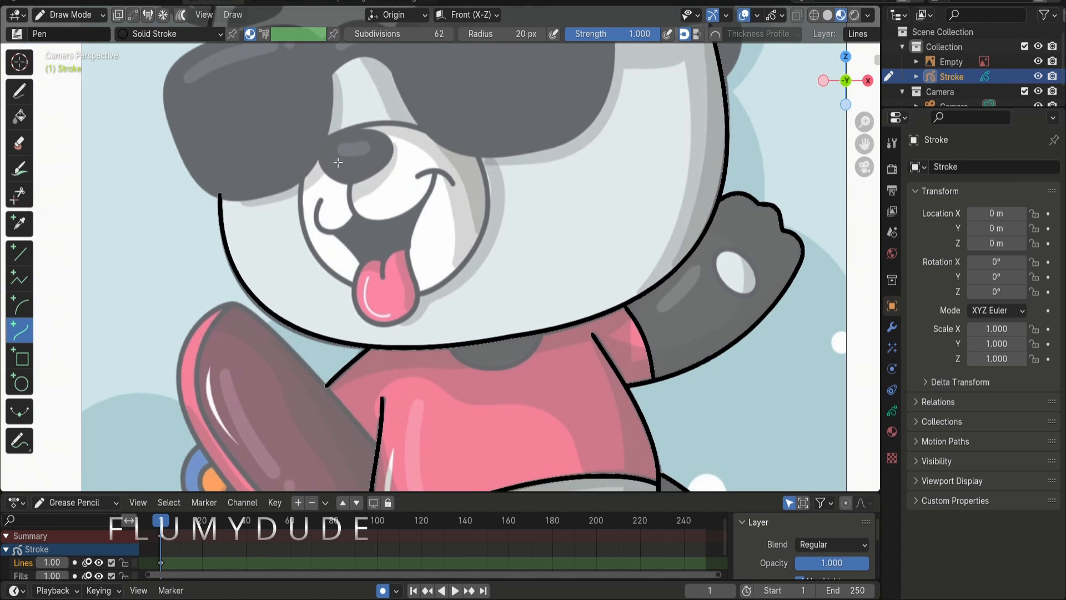
drag(304, 182, 353, 283)
drag(319, 215, 293, 235)
key(Return)
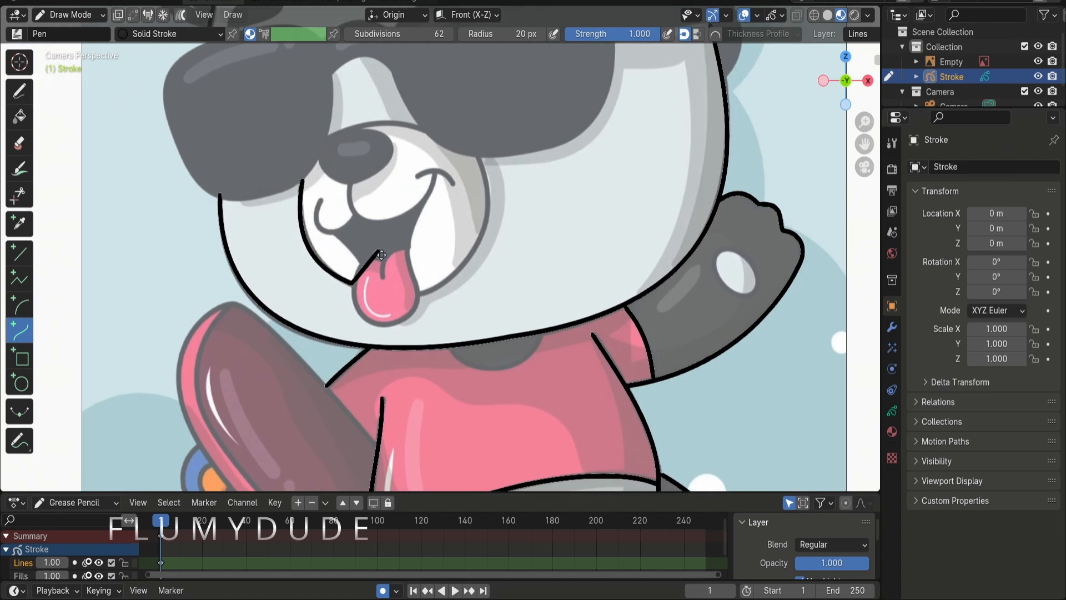
drag(421, 293, 480, 157)
drag(443, 247, 501, 215)
key(Return)
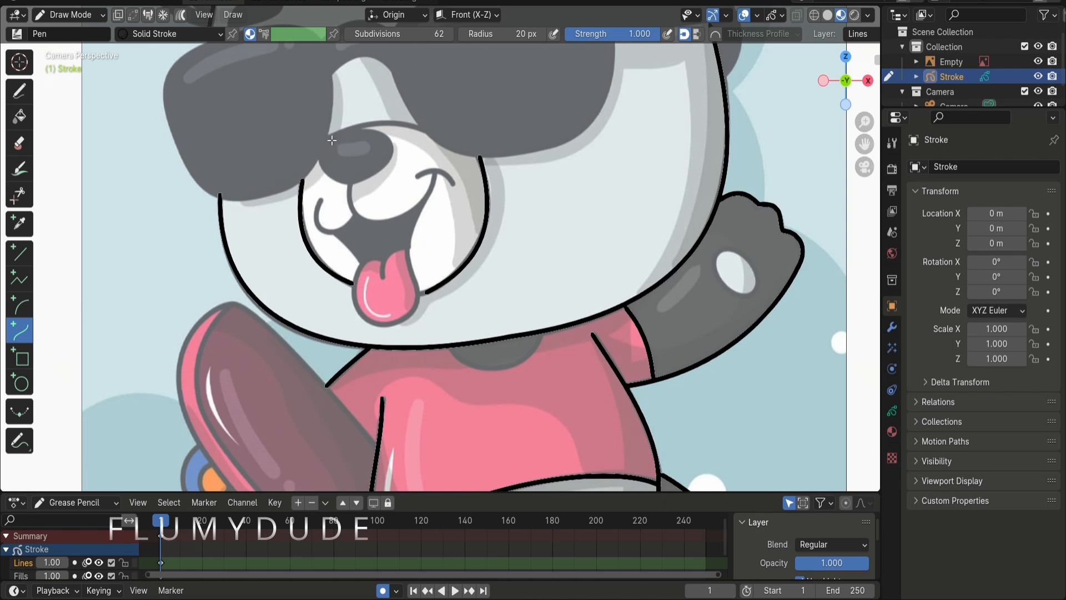
drag(328, 135, 429, 135)
key(Return)
Trace the upper mouth line from below the nose to the smile's right corner, and the curled line at the left corner
mouse_move(352, 189)
mouse_down()
mouse_move(440, 182)
mouse_move(403, 218)
mouse_move(364, 215)
mouse_move(349, 229)
mouse_up()
drag(385, 209, 362, 226)
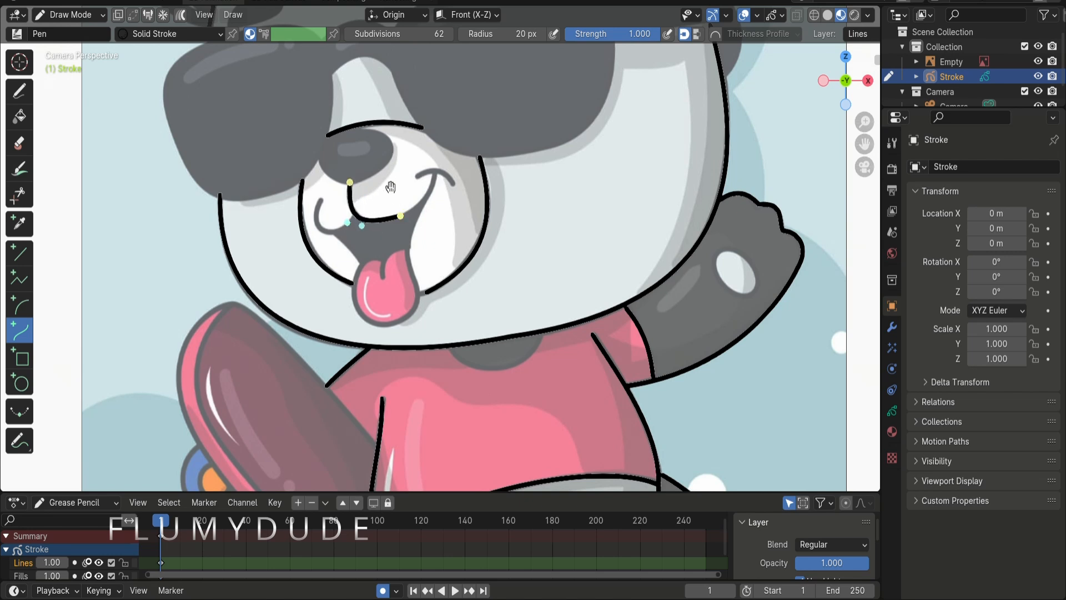
key(e)
click(436, 174)
drag(413, 202, 423, 208)
mouse_move(424, 189)
mouse_down()
mouse_move(456, 185)
mouse_move(431, 169)
mouse_move(445, 170)
mouse_up()
key(Return)
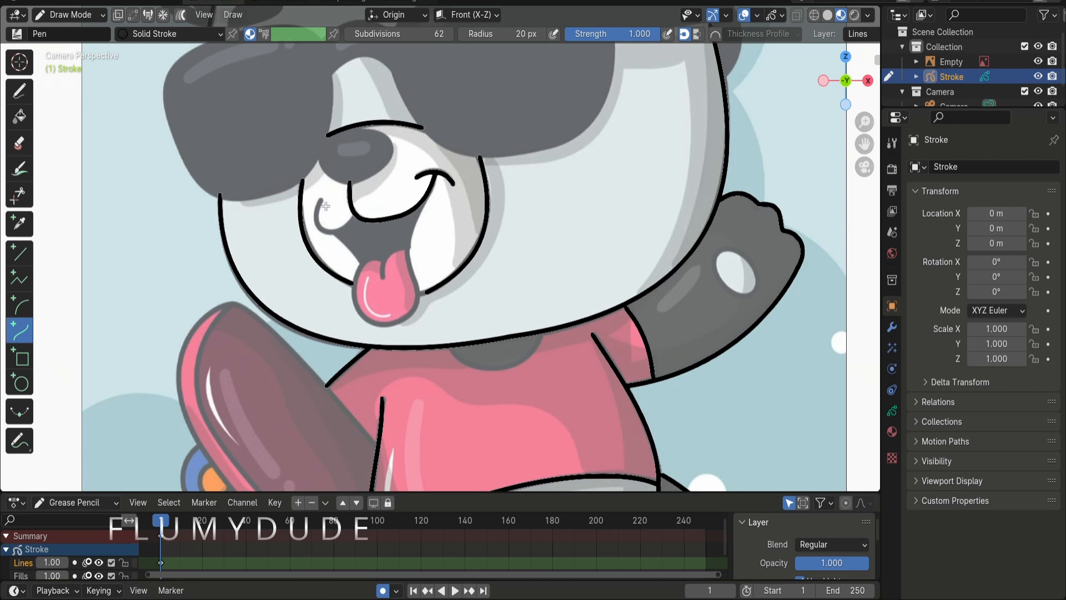
mouse_move(321, 200)
mouse_down()
mouse_move(353, 219)
mouse_move(319, 244)
mouse_move(306, 221)
mouse_move(309, 237)
mouse_up()
key(Return)
Trace the open mouth's right edge and continue the curve around the tongue to its upper left side
mouse_move(427, 200)
mouse_down()
mouse_move(409, 315)
mouse_move(416, 291)
mouse_up()
drag(403, 244, 393, 243)
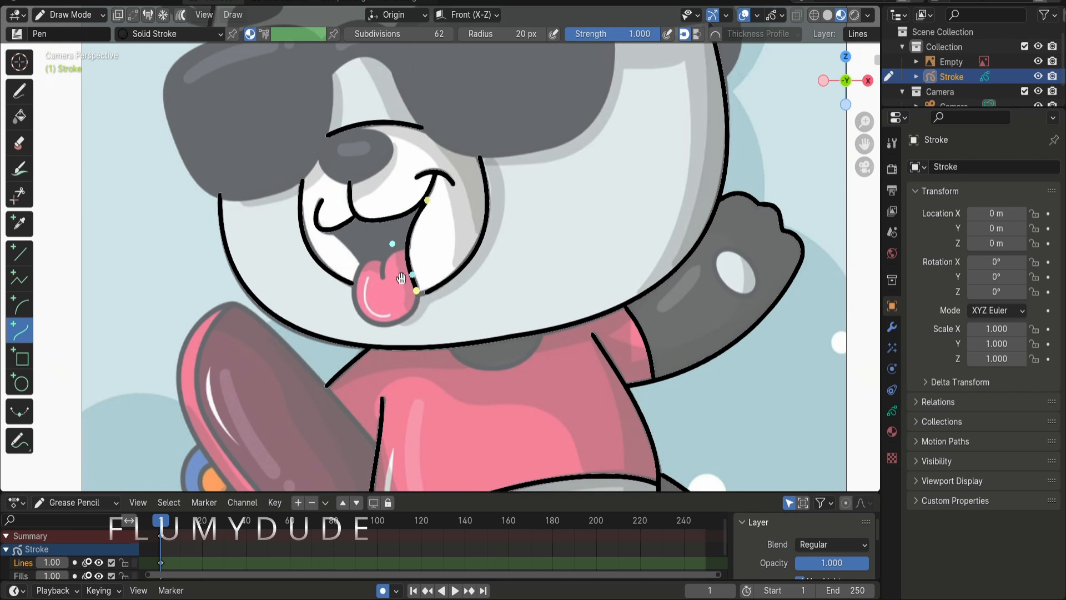
key(e)
click(362, 318)
drag(381, 308, 400, 340)
key(e)
click(360, 268)
drag(360, 285, 356, 293)
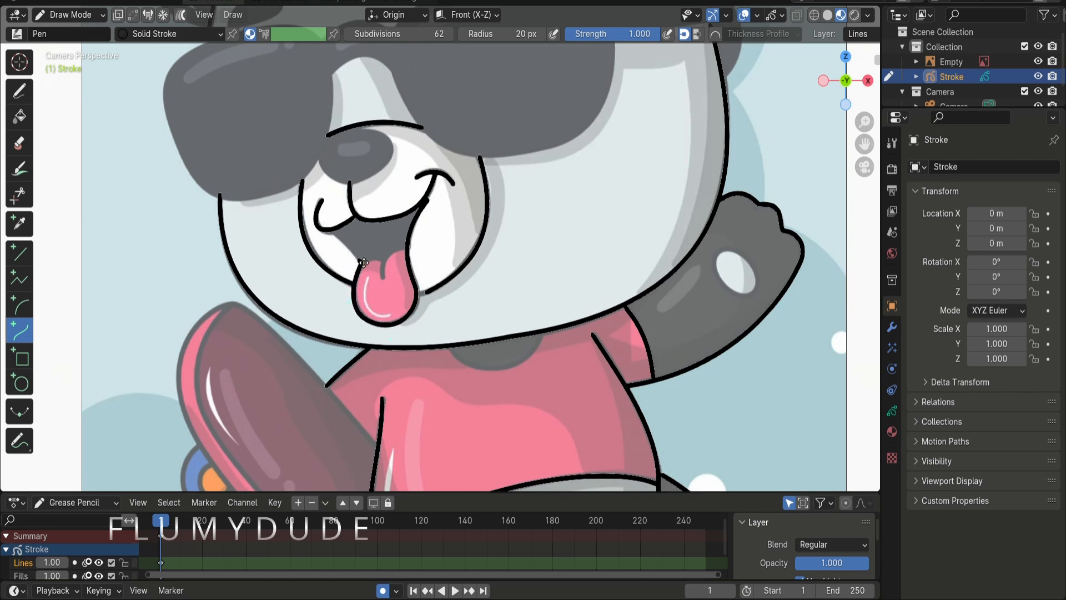
Extend the tongue outline up along the open mouth's left edge to the left mouth line
key(e)
click(325, 231)
drag(331, 239, 313, 338)
right_click(313, 338)
Trace the skateboard's upper right edge from its tip to the shirt's left edge
drag(865, 145, 933, 3)
drag(865, 144, 887, 96)
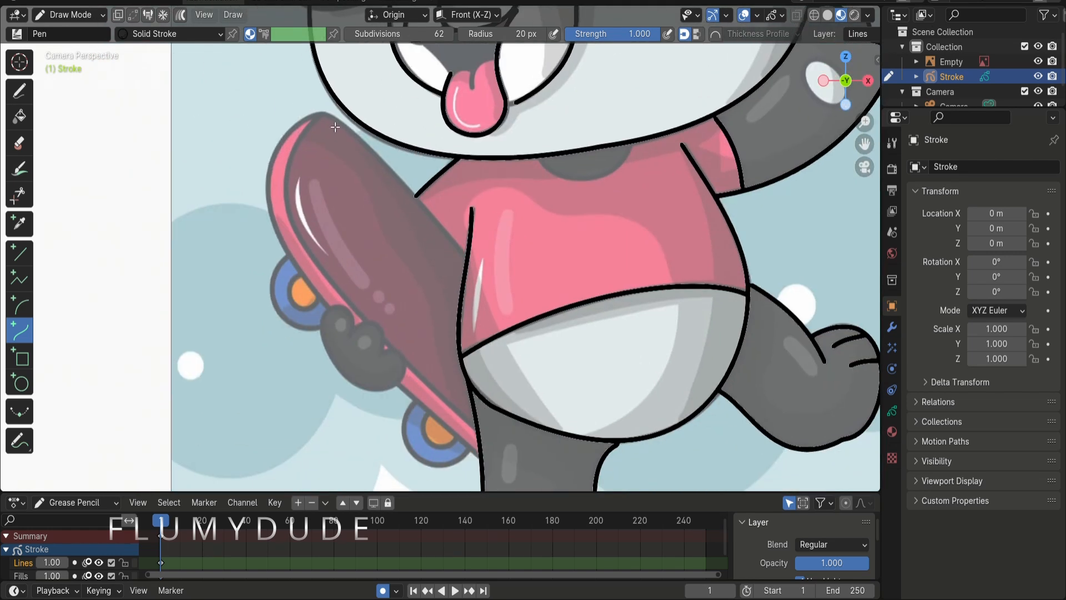
drag(320, 112, 463, 259)
drag(368, 161, 385, 144)
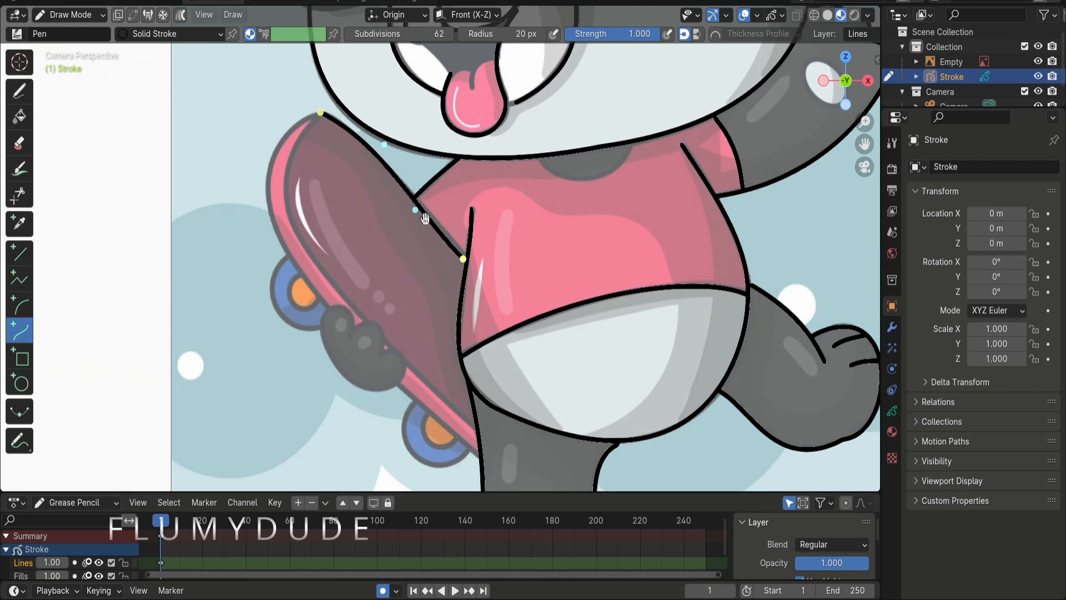
key(Return)
drag(464, 257, 226, 242)
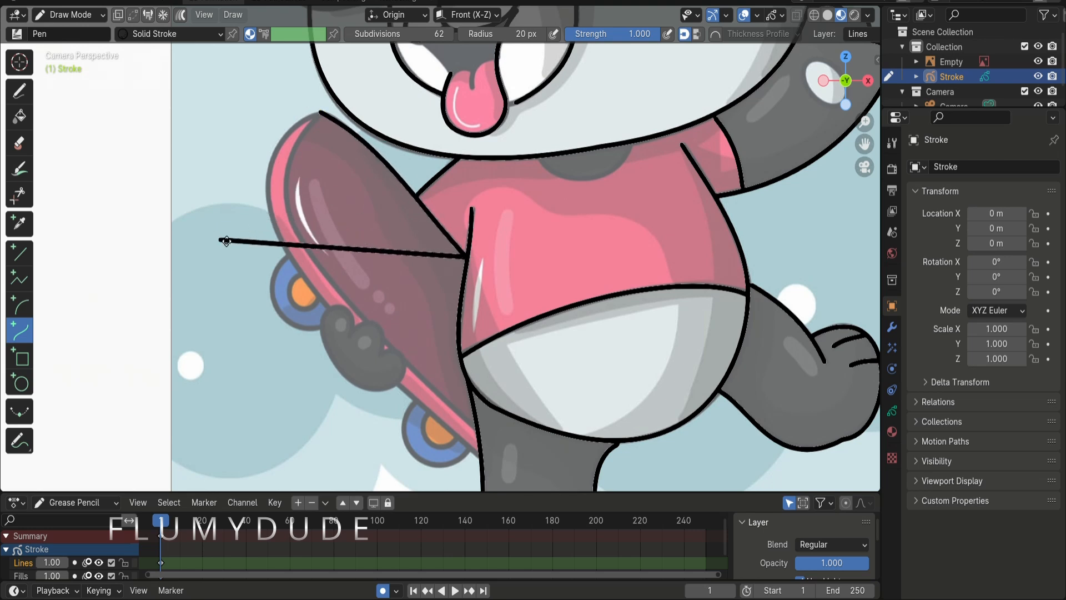
key(Escape)
Trace the skateboard's outer left edge from its tip down to the hand gripping it
drag(320, 112, 274, 226)
mouse_move(289, 188)
mouse_down()
mouse_move(251, 158)
mouse_move(300, 164)
mouse_up()
key(Return)
mouse_move(274, 226)
mouse_down()
mouse_move(333, 313)
mouse_move(286, 258)
mouse_move(327, 308)
mouse_move(255, 350)
mouse_up()
key(Return)
key(Escape)
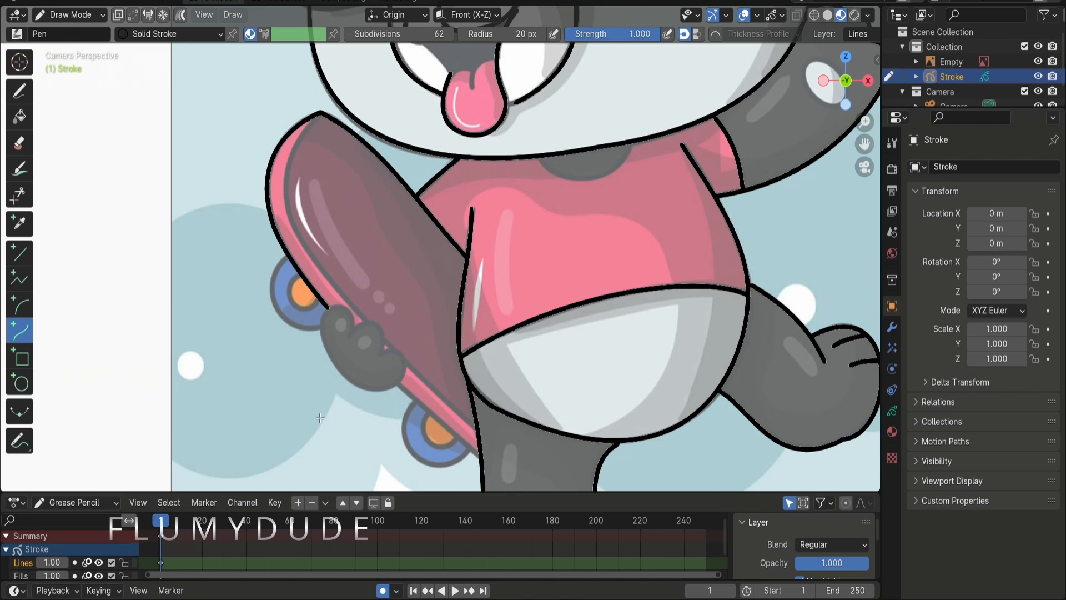
Trace the inner rim line of the skateboard from its tip down to the standing leg
drag(321, 118, 314, 260)
drag(311, 214, 276, 191)
key(e)
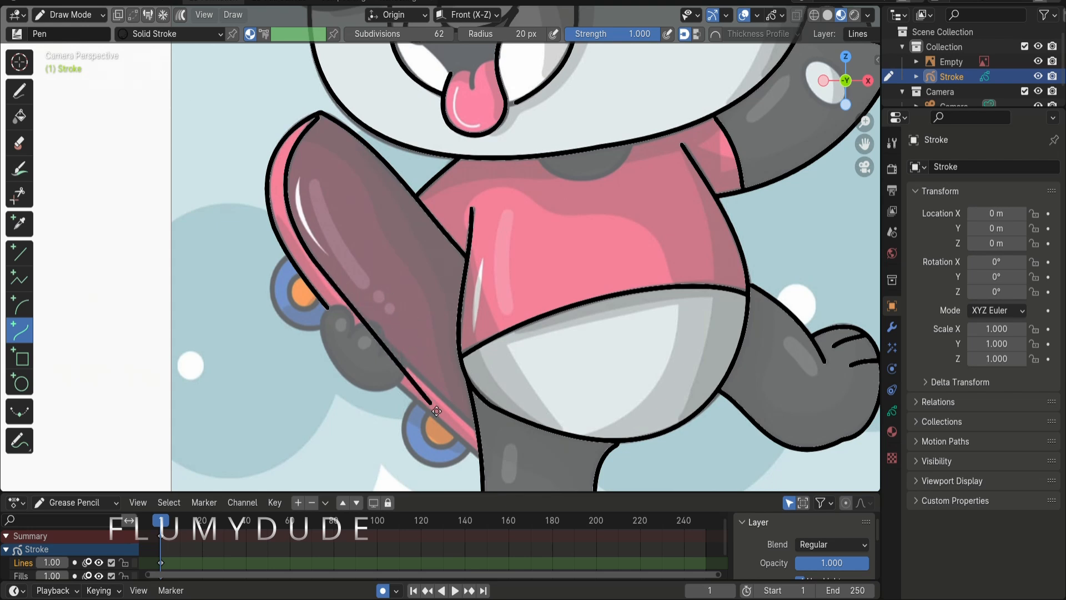
click(475, 426)
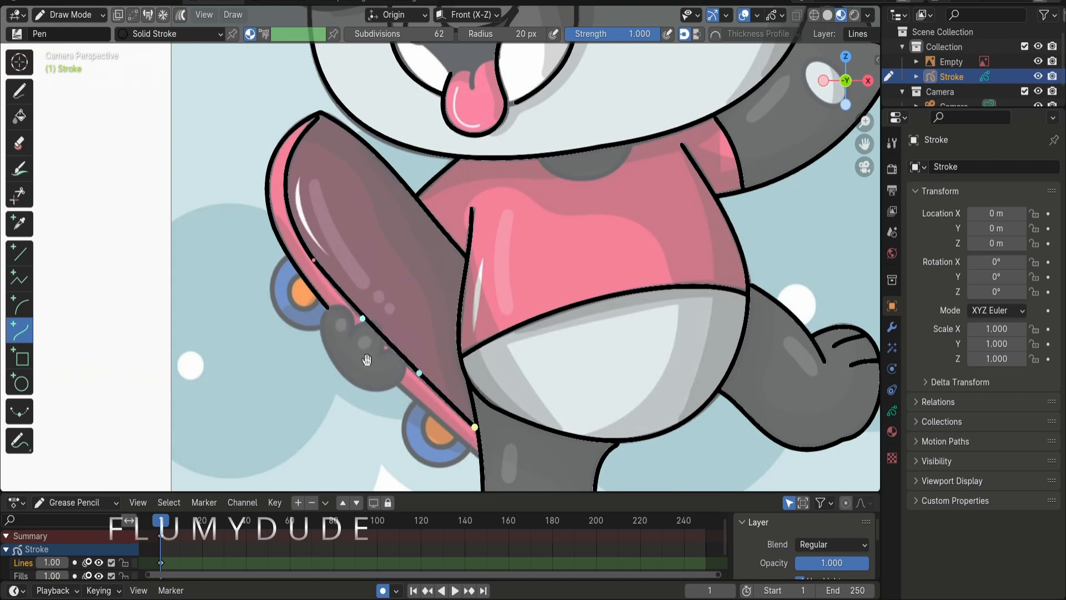
key(Return)
Trace the hand gripping the skateboard, with its finger bumps and the rounded outer edge of the paw
mouse_move(325, 312)
mouse_down()
mouse_move(328, 350)
mouse_move(358, 386)
mouse_move(412, 369)
mouse_move(388, 391)
mouse_move(399, 355)
mouse_move(416, 355)
mouse_move(350, 335)
mouse_move(390, 332)
mouse_move(382, 306)
mouse_move(388, 319)
mouse_move(336, 321)
mouse_move(371, 322)
mouse_up()
key(Return)
click(322, 308)
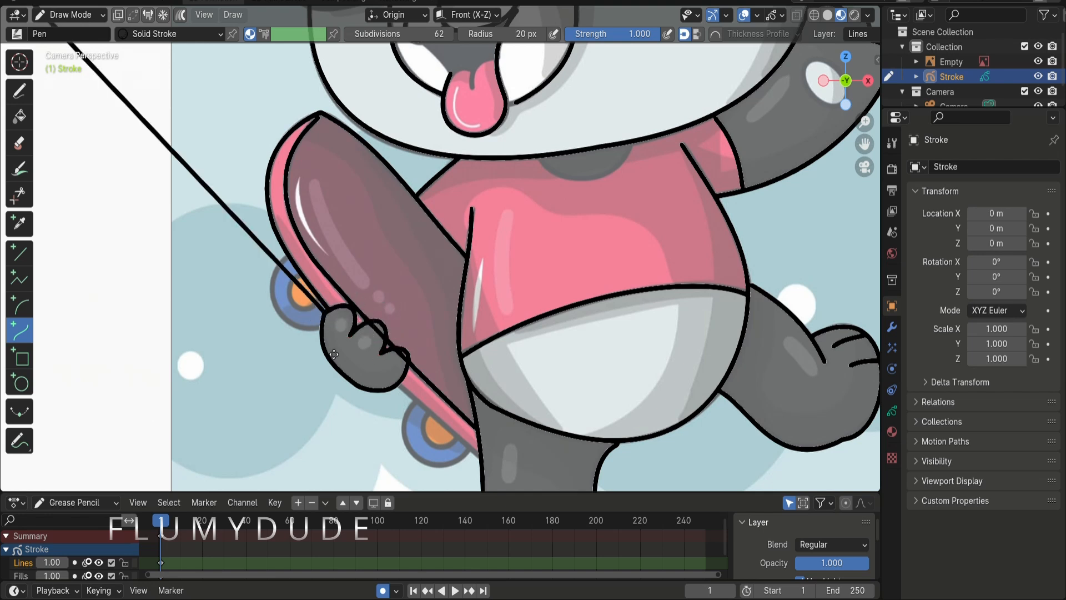
key(Return)
Erase the skateboard rim line where it crosses the gripping hand's fingers, undoing the last eraser stroke
click(18, 116)
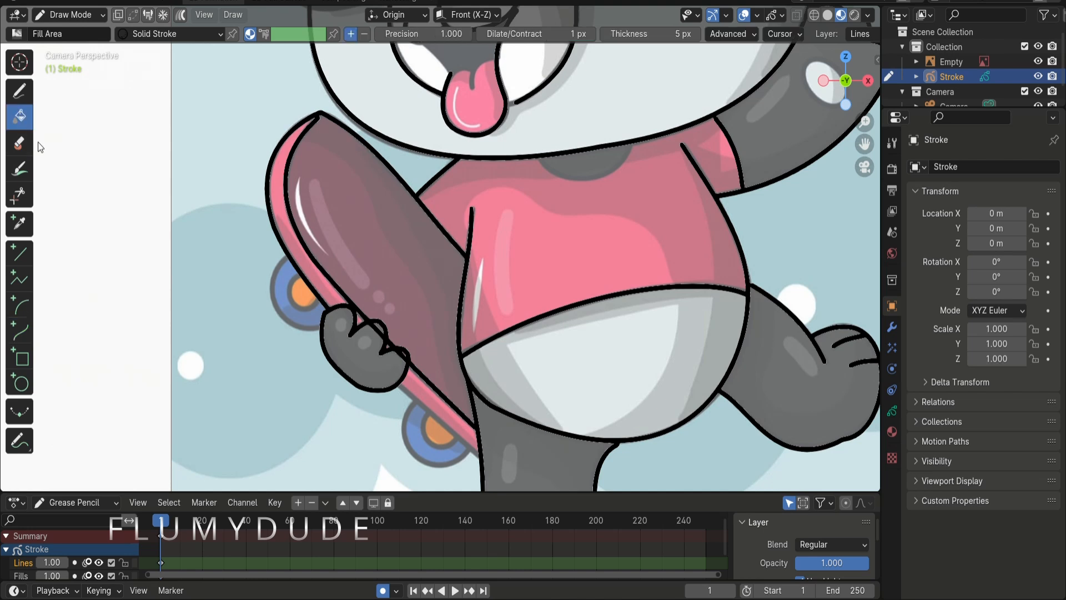
click(19, 143)
scroll(302, 410, up, 4)
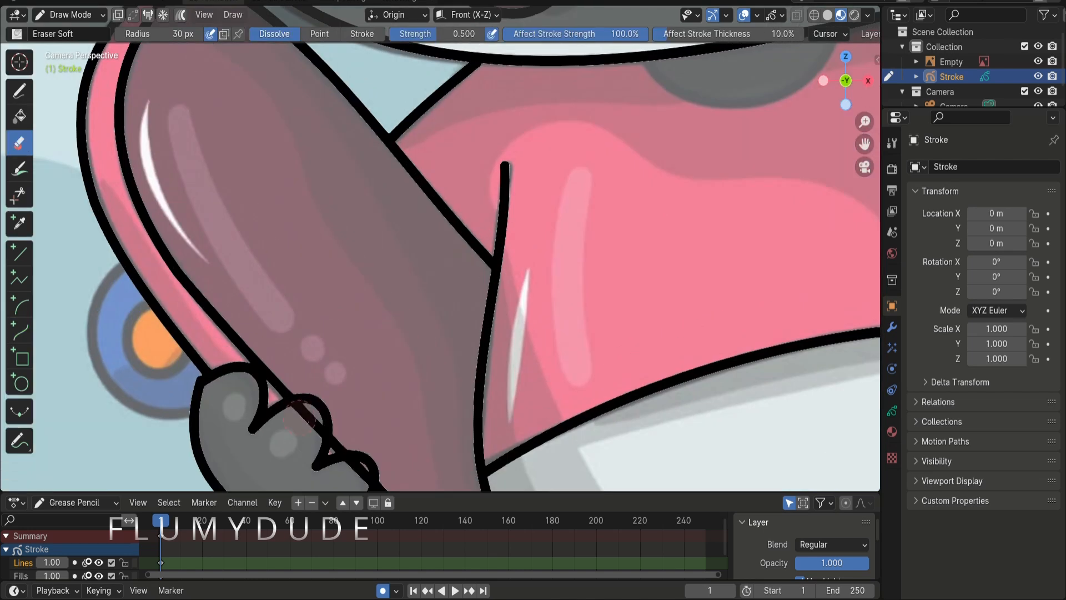
drag(305, 414, 313, 429)
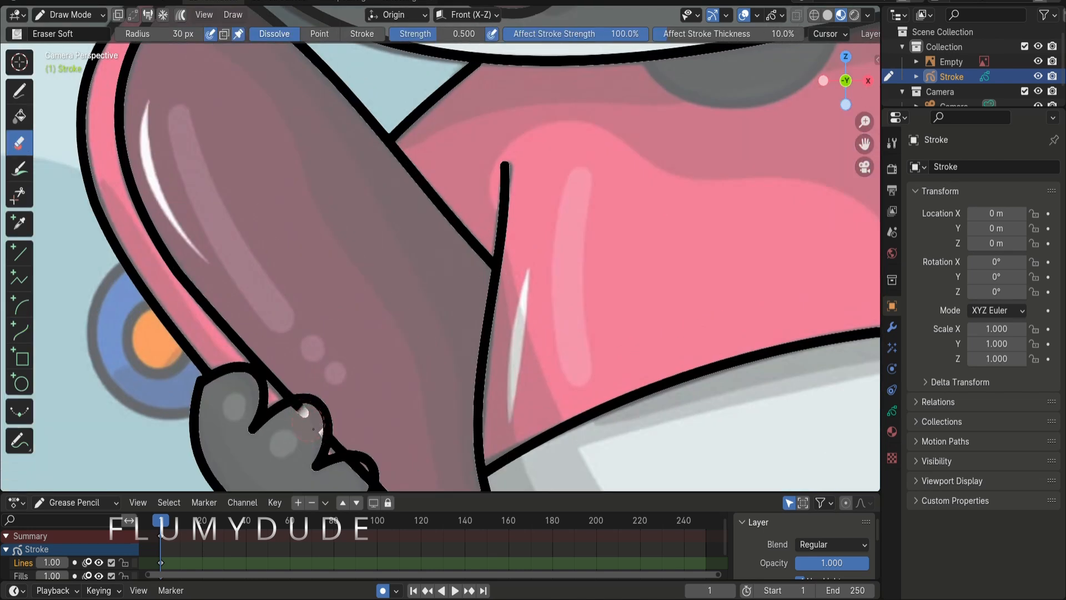
drag(874, 158, 876, 38)
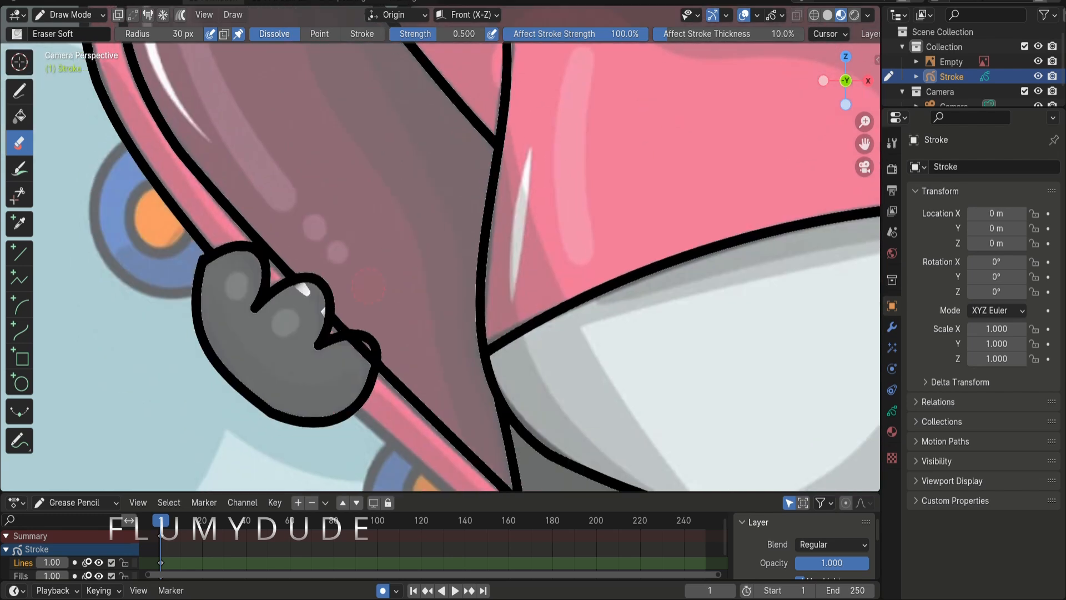
drag(363, 354, 357, 353)
drag(307, 301, 300, 329)
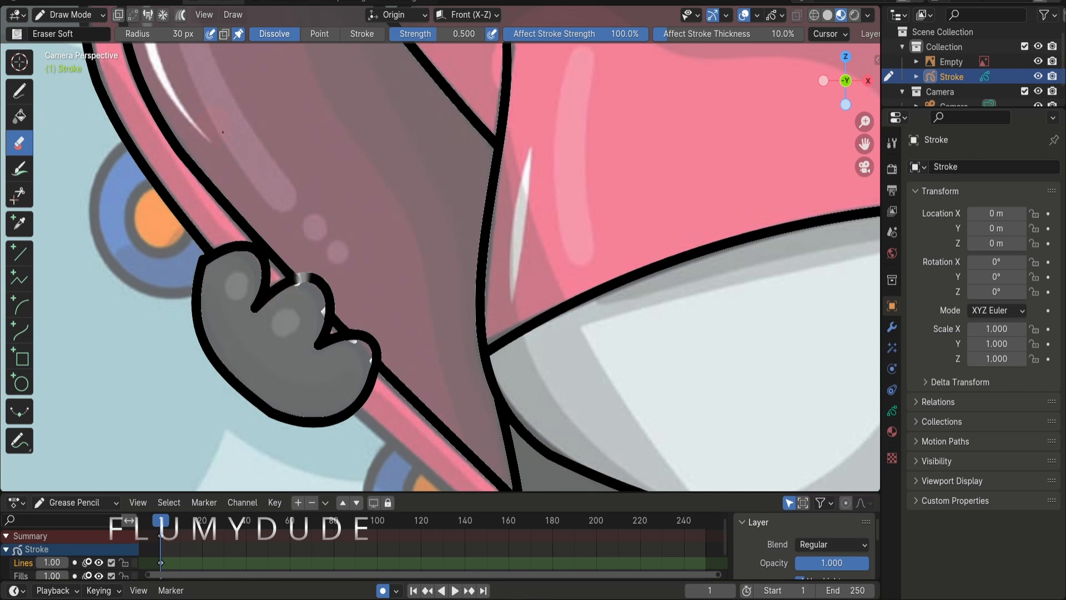
key(ctrl+z)
Switch to Sculpt Mode and round off the corner of the gripping hand's outline where it meets the skateboard's outer edge
click(67, 15)
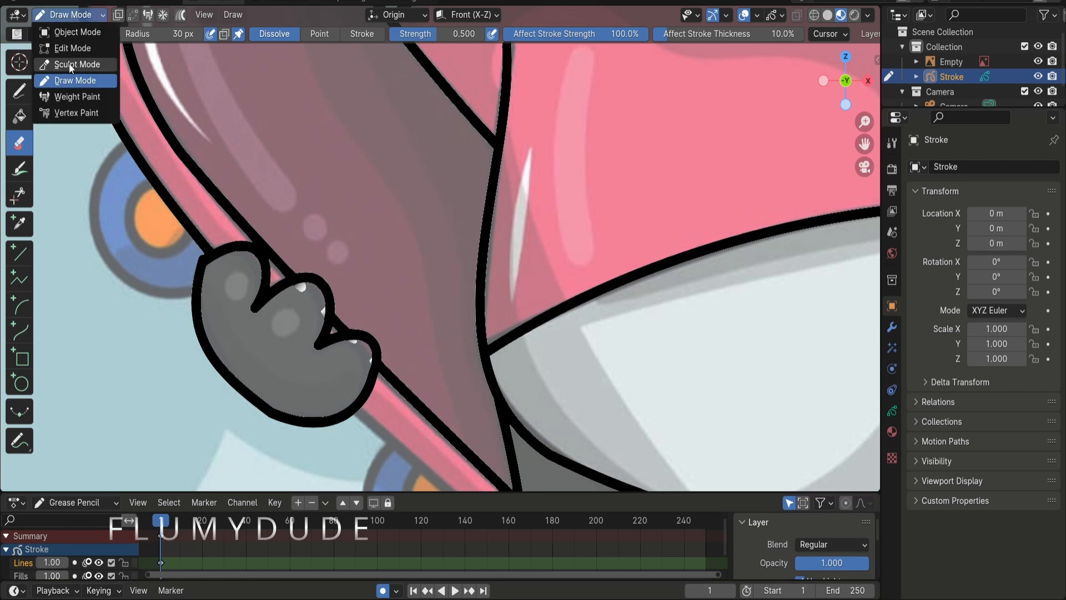
click(70, 65)
drag(201, 262, 205, 256)
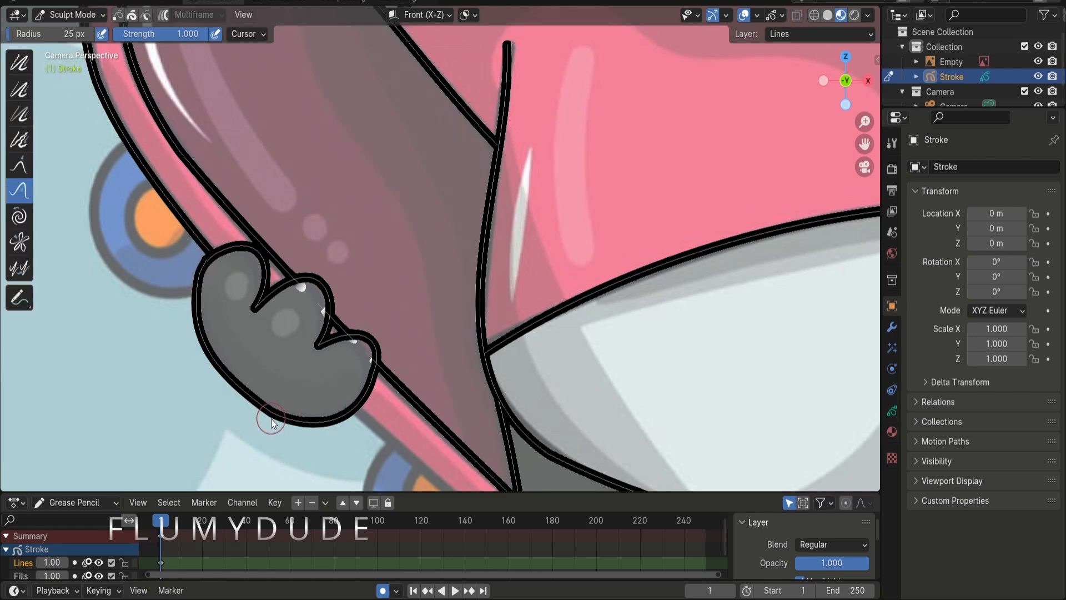
Smooth the kink in the outline on the underside of the raised foot
scroll(472, 260, down, 3)
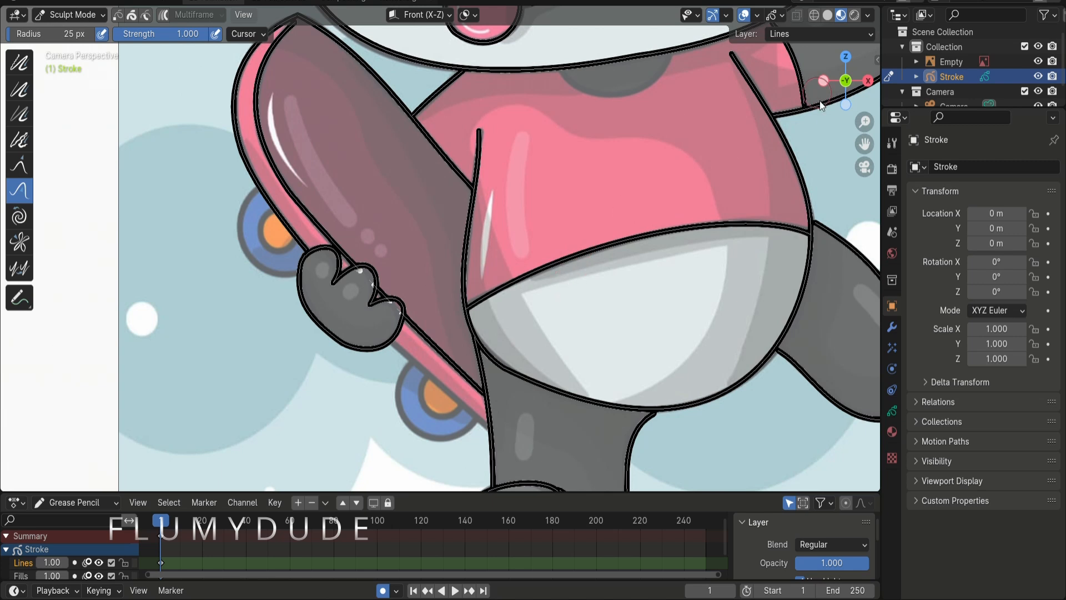
drag(864, 144, 760, 6)
scroll(675, 170, up, 3)
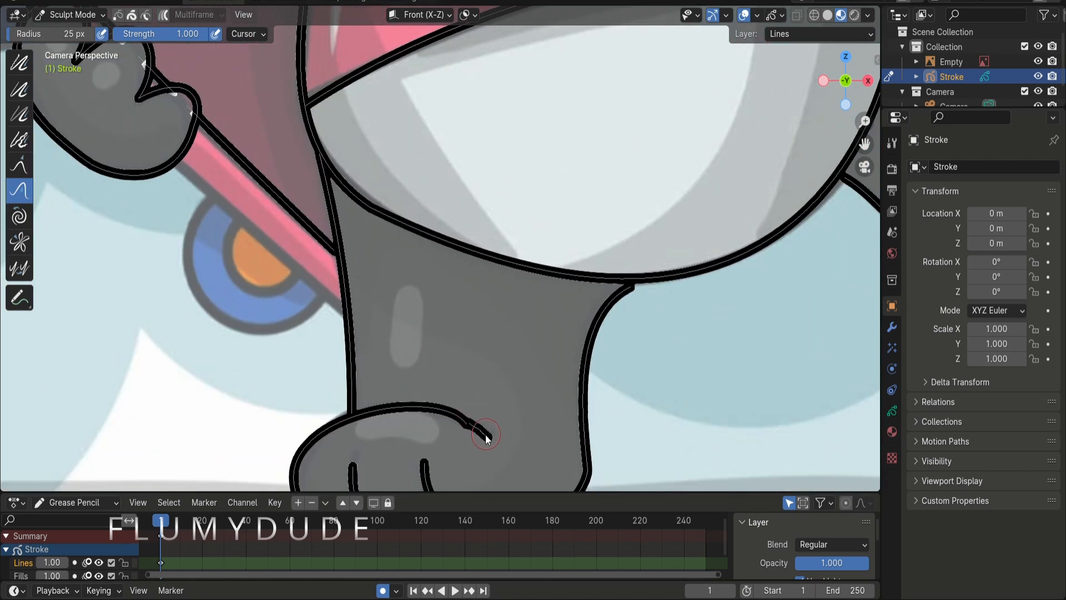
mouse_move(865, 144)
mouse_down()
mouse_move(575, 125)
mouse_move(493, 41)
mouse_up()
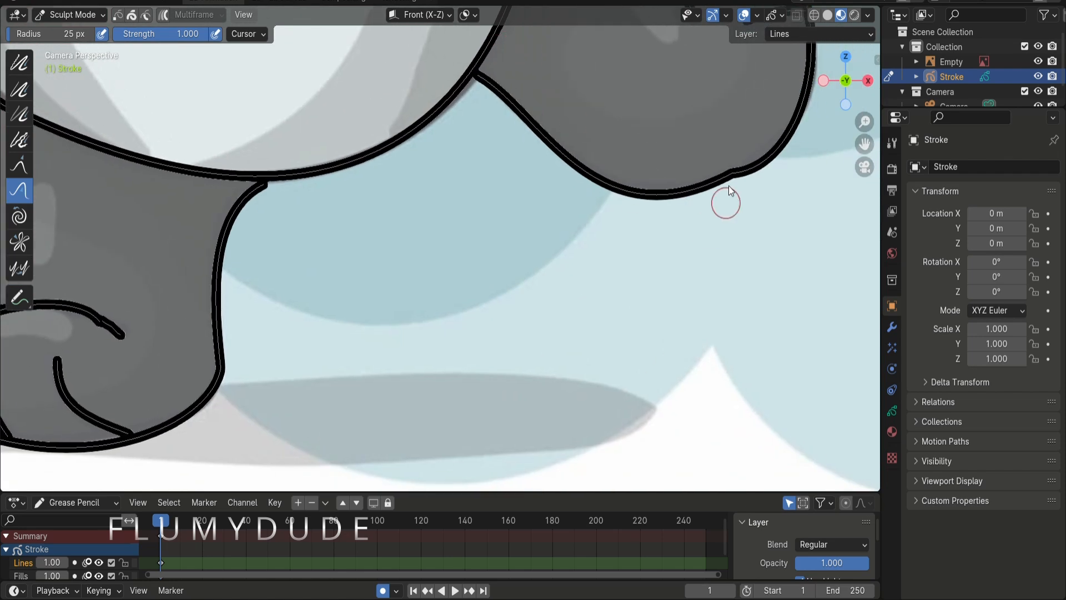
Round off the heel corner in the outline of the standing foot
scroll(789, 172, down, 3)
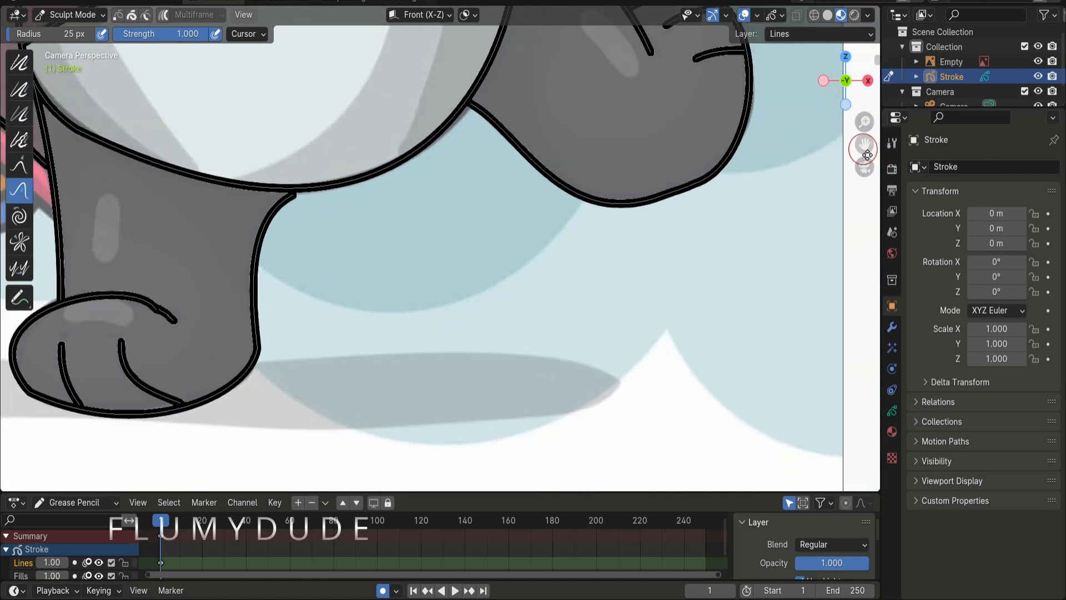
scroll(852, 163, up, 6)
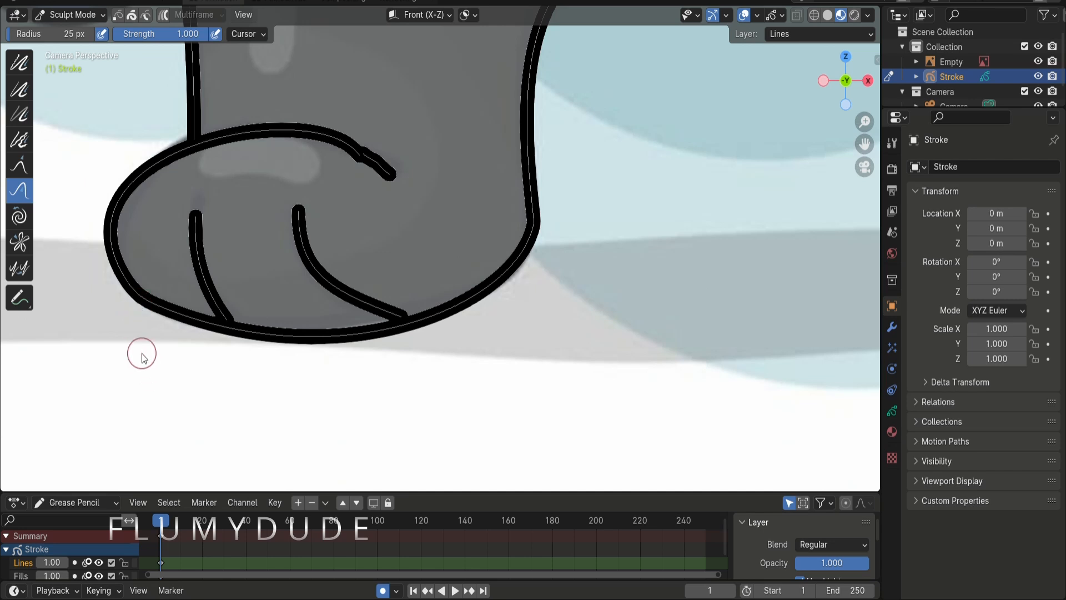
drag(538, 225, 535, 239)
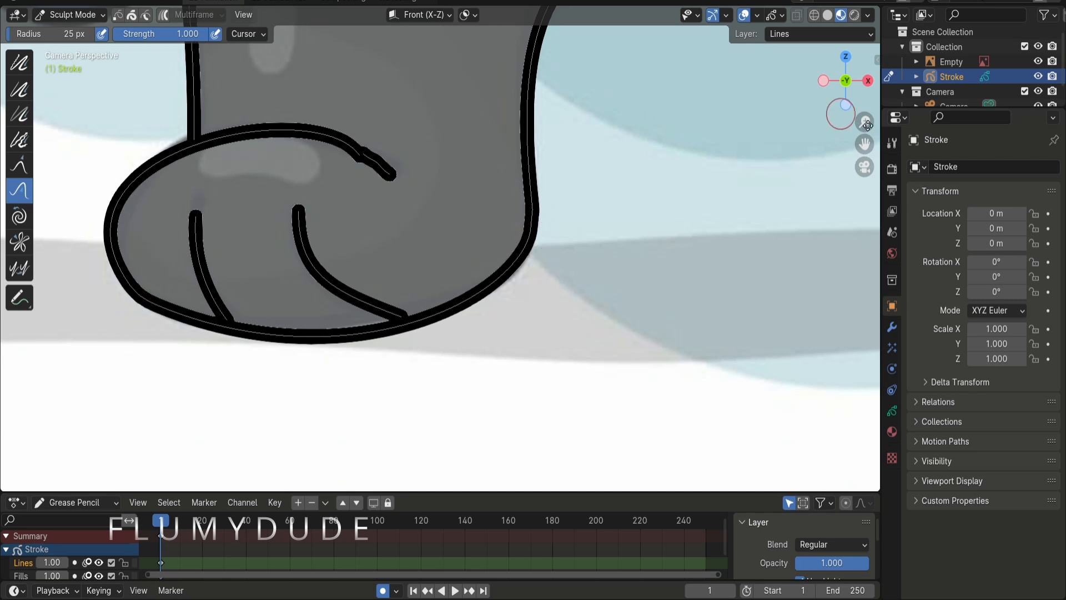
Try to reshape the waving hand's outline at the notch between its middle and lower fingers
mouse_move(865, 144)
mouse_down()
mouse_move(755, 362)
mouse_move(740, 355)
mouse_up()
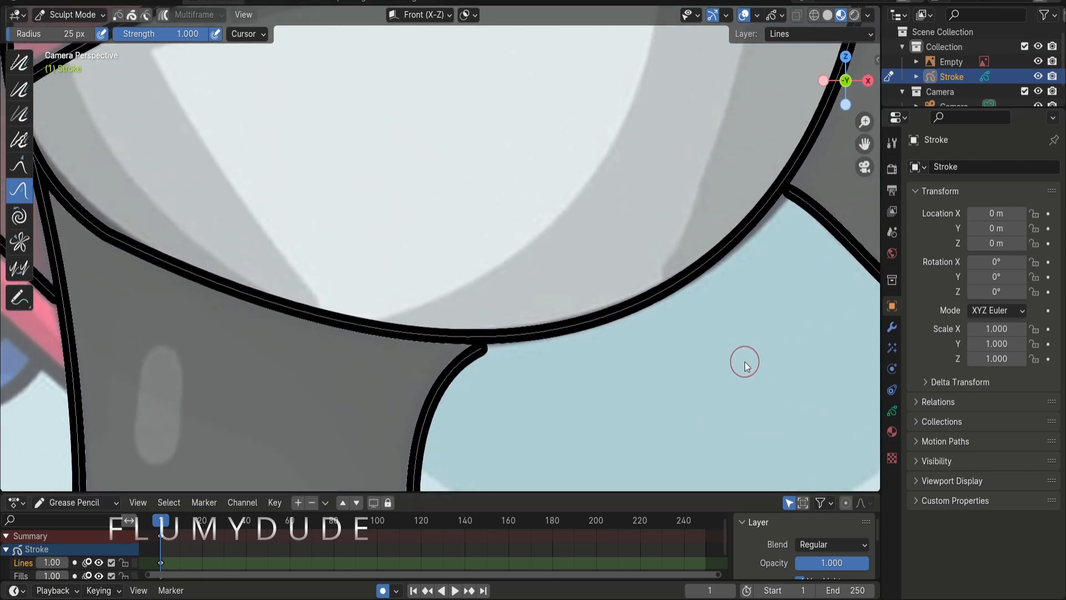
scroll(803, 166, down, 8)
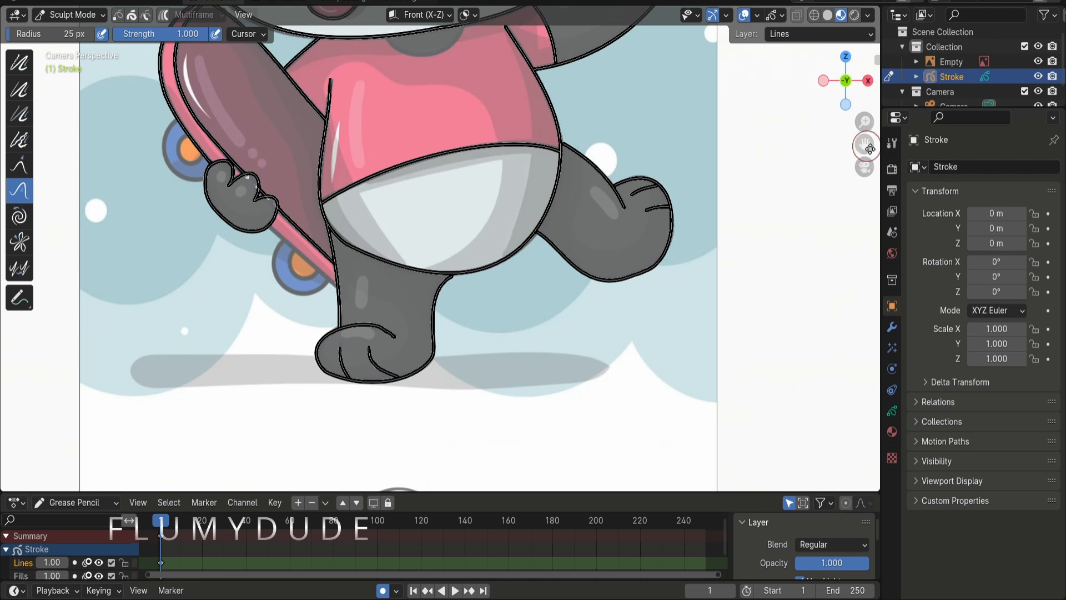
drag(866, 146, 754, 439)
scroll(741, 305, up, 5)
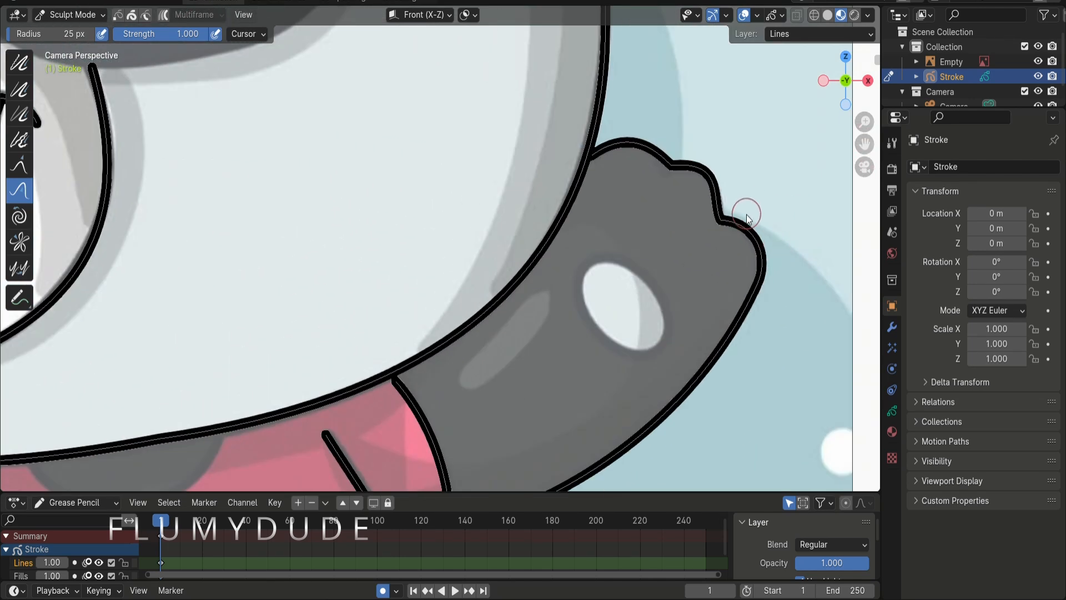
drag(711, 202, 715, 198)
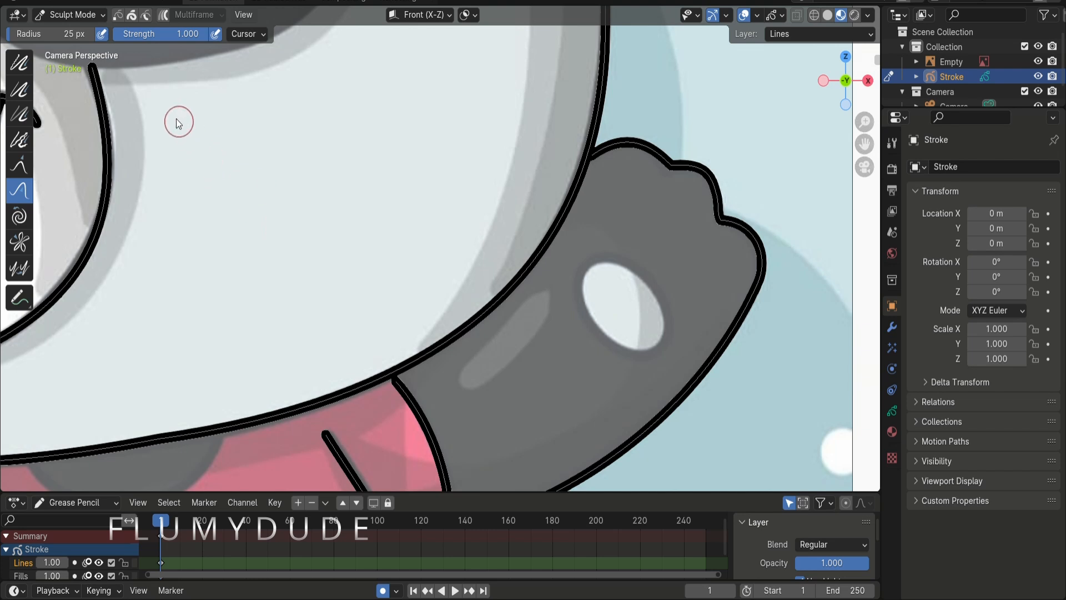
Try erasing the waving hand's finger outline in Draw Mode with the Eraser Soft brush, and undo the erasure
click(69, 14)
click(80, 84)
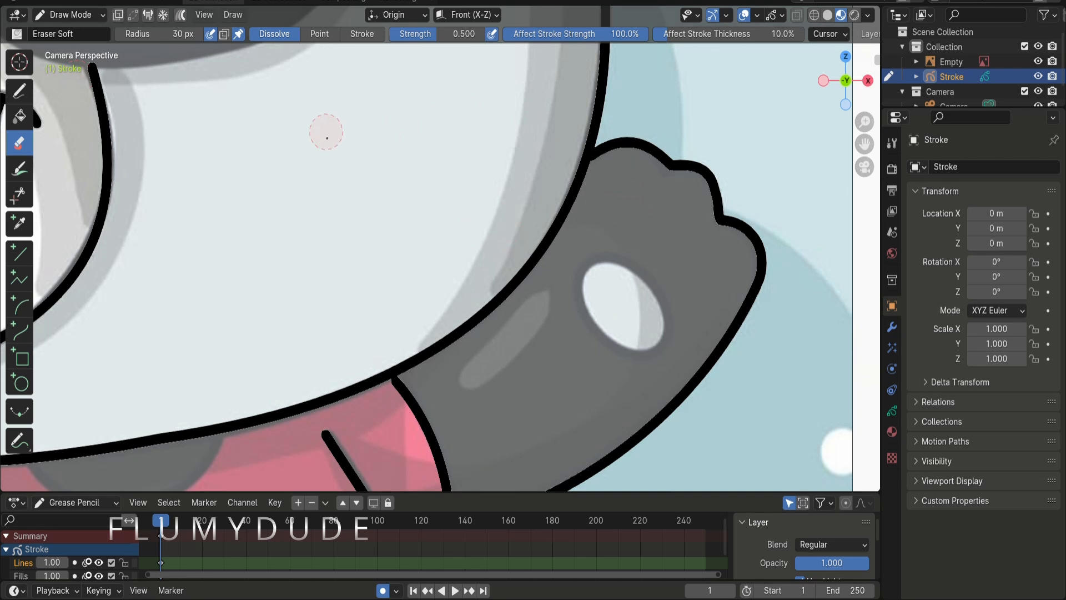
scroll(290, 150, down, 3)
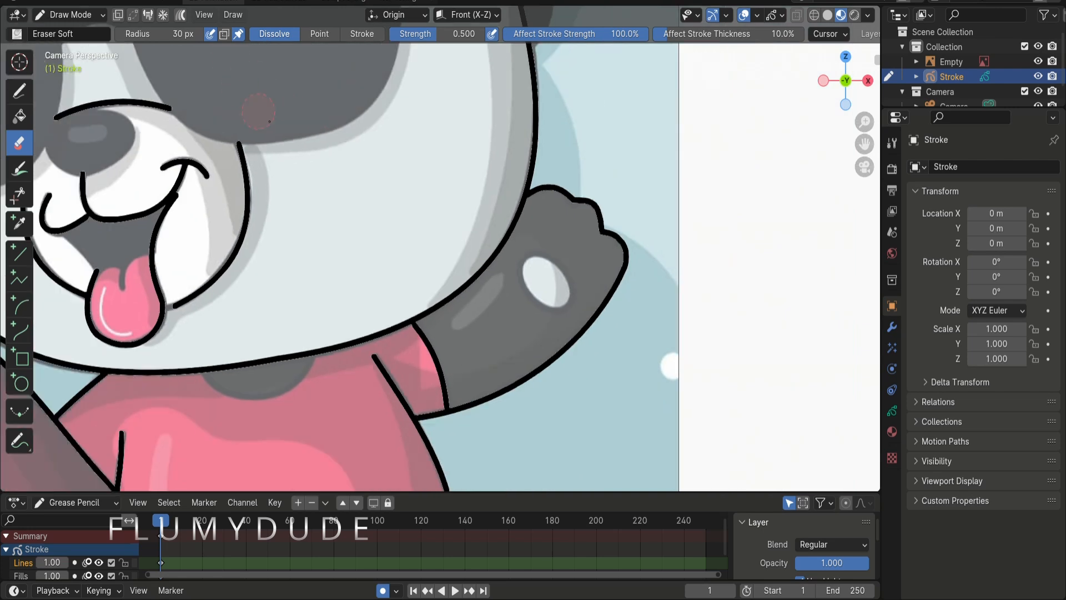
click(17, 34)
click(17, 34)
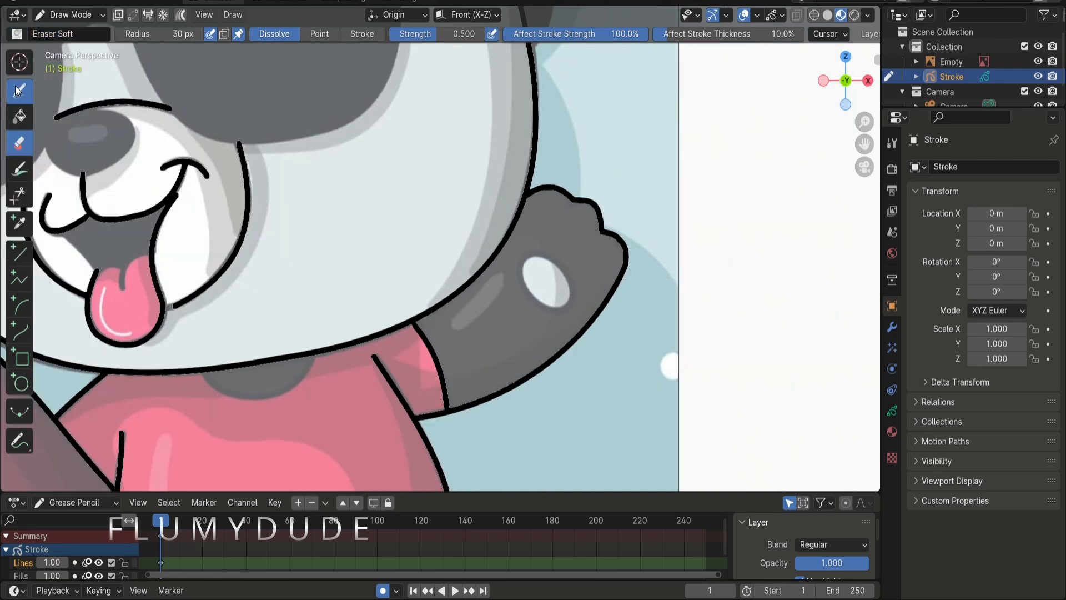
click(17, 89)
click(69, 14)
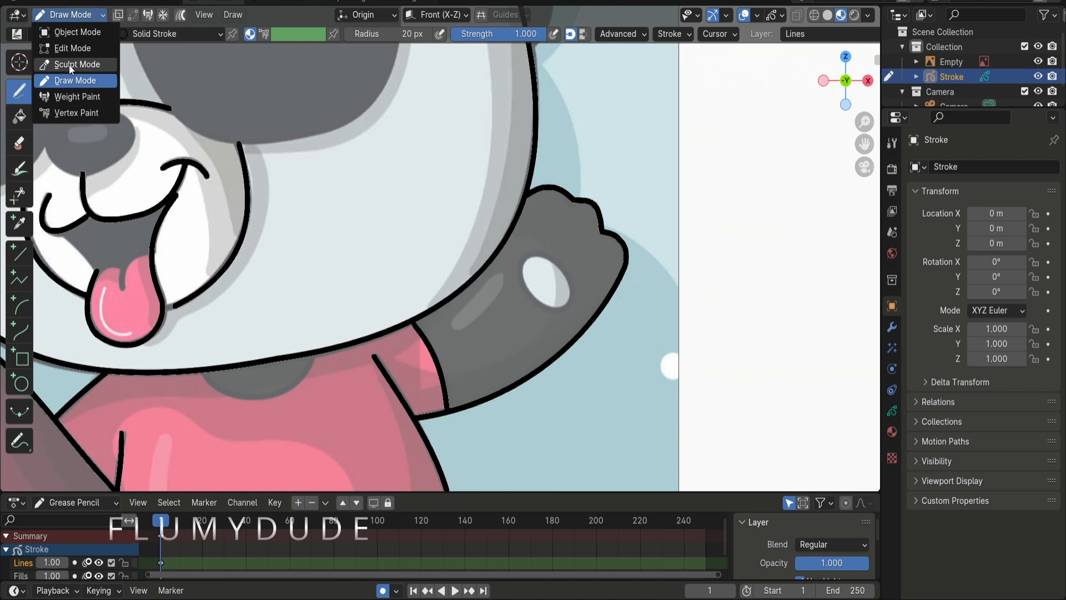
click(19, 142)
mouse_move(613, 206)
mouse_down()
mouse_move(597, 214)
mouse_move(635, 257)
mouse_up()
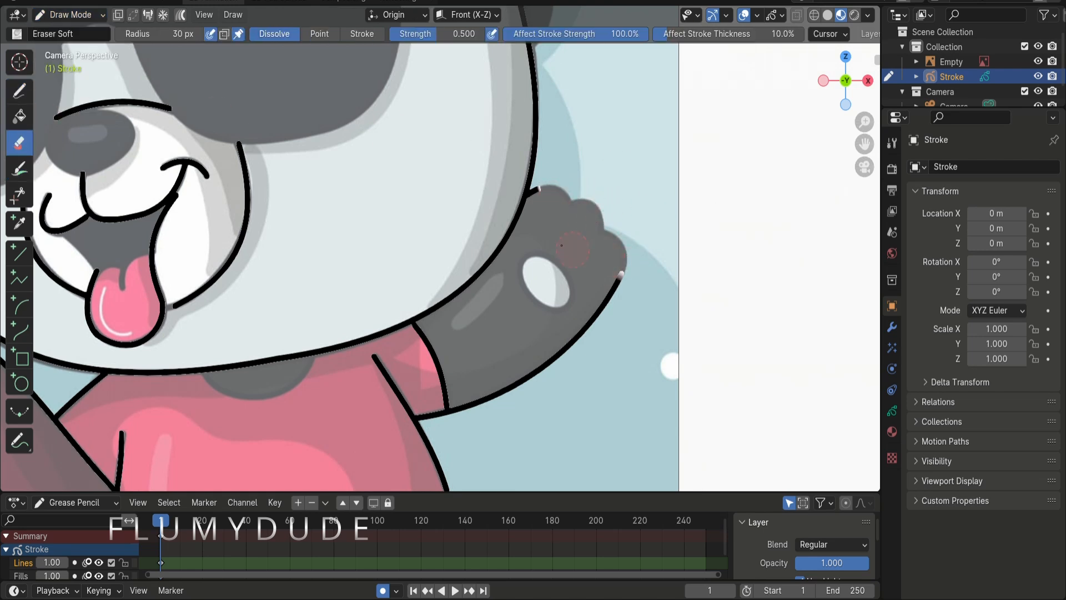
scroll(228, 143, up, 2)
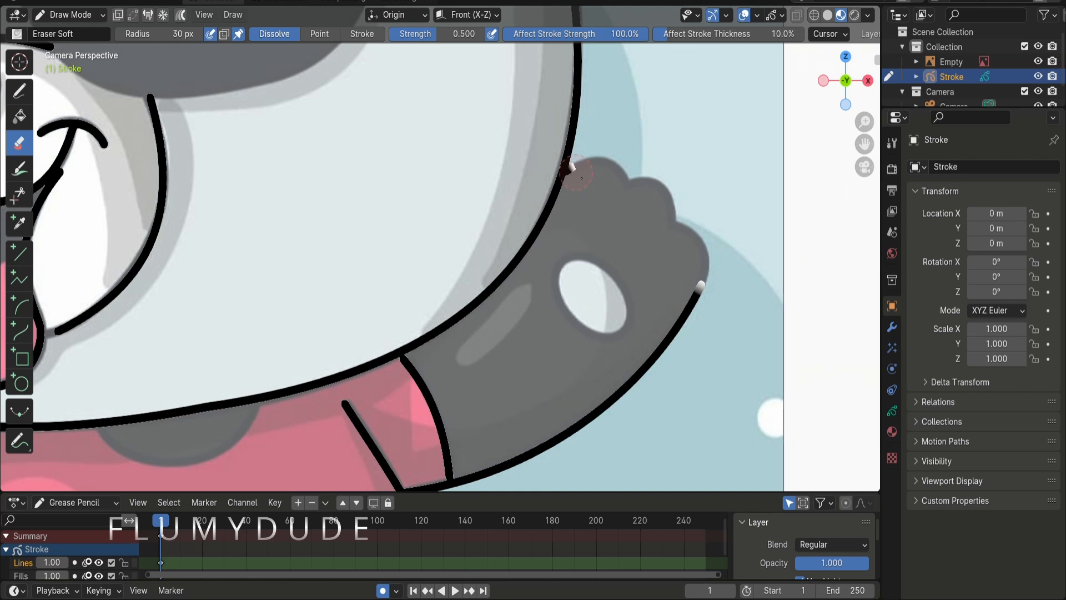
key(ctrl+z)
key(ctrl+z)
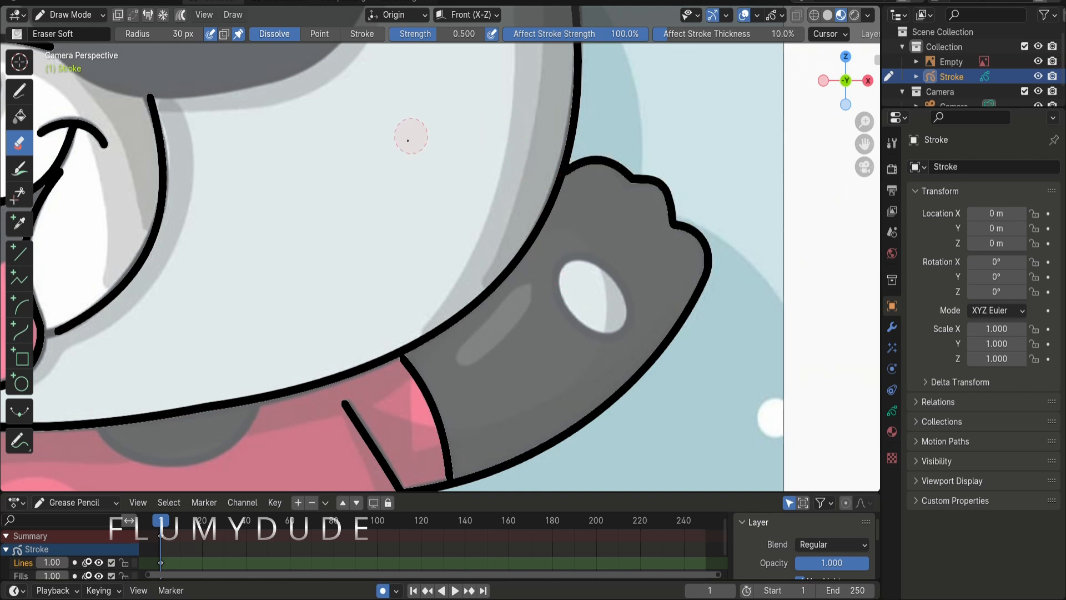
Reshape the waving hand's finger bumps and deepen the notches between them in Sculpt Mode, undoing the last adjustment
click(70, 14)
click(75, 60)
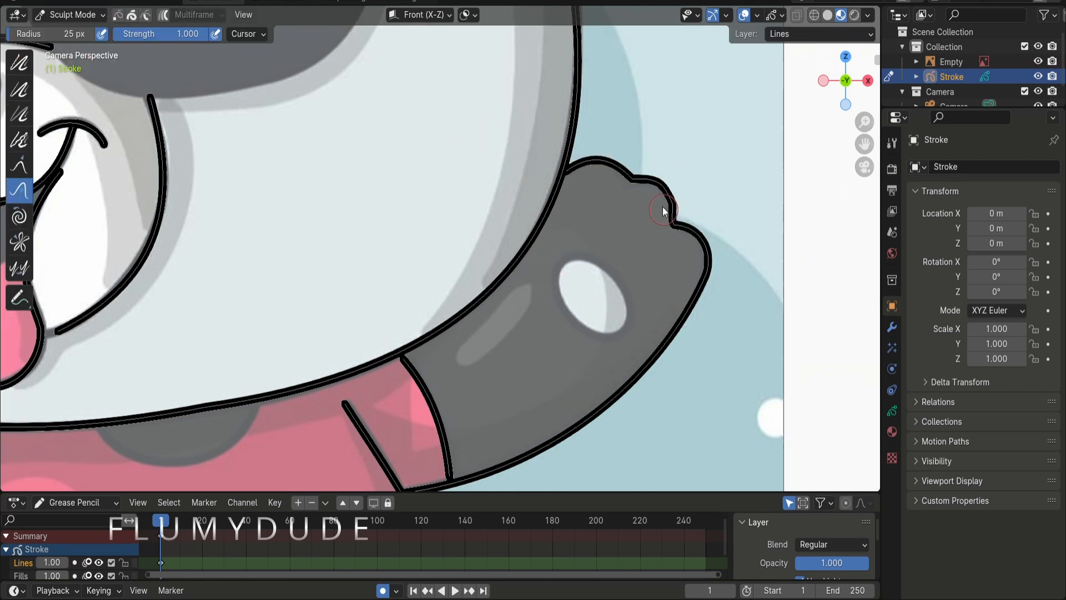
drag(661, 197, 691, 240)
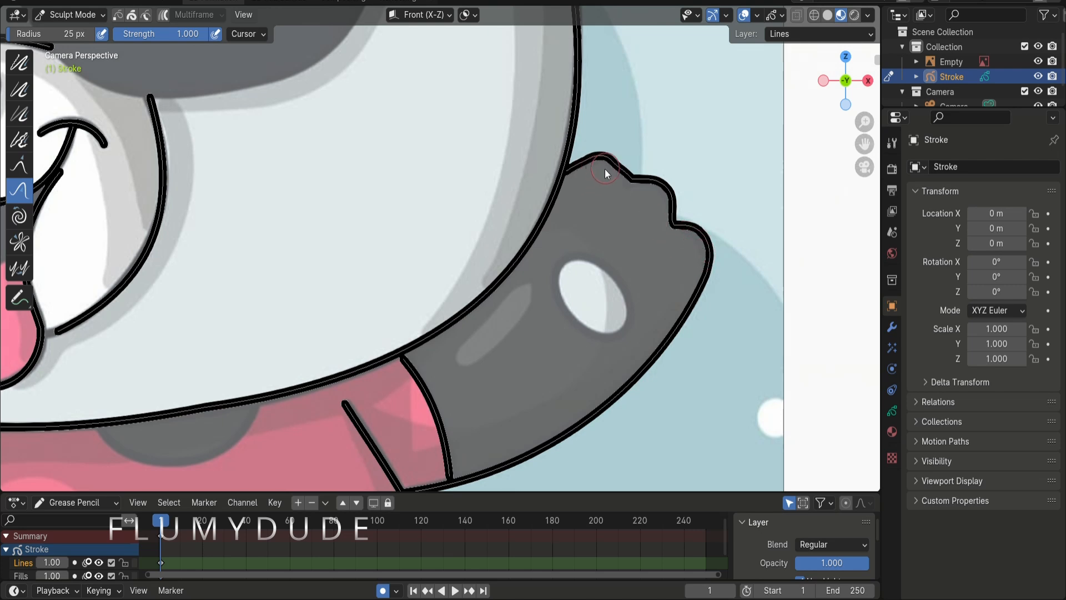
mouse_move(616, 173)
mouse_down()
mouse_move(637, 168)
mouse_move(609, 178)
mouse_move(655, 181)
mouse_move(677, 202)
mouse_move(650, 183)
mouse_move(667, 200)
mouse_up()
click(71, 15)
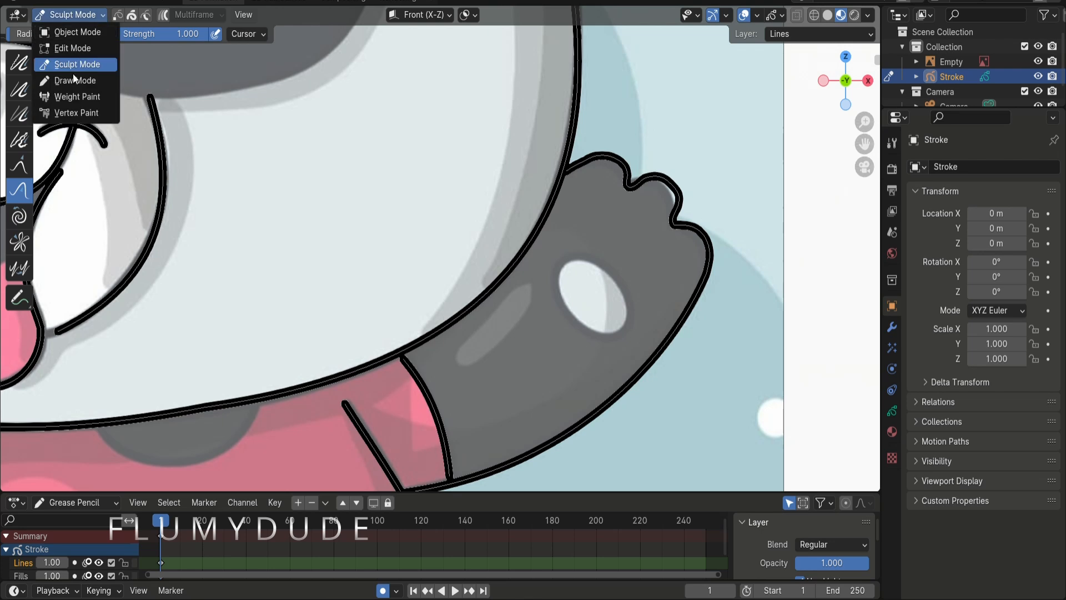
click(72, 81)
key(ctrl+z)
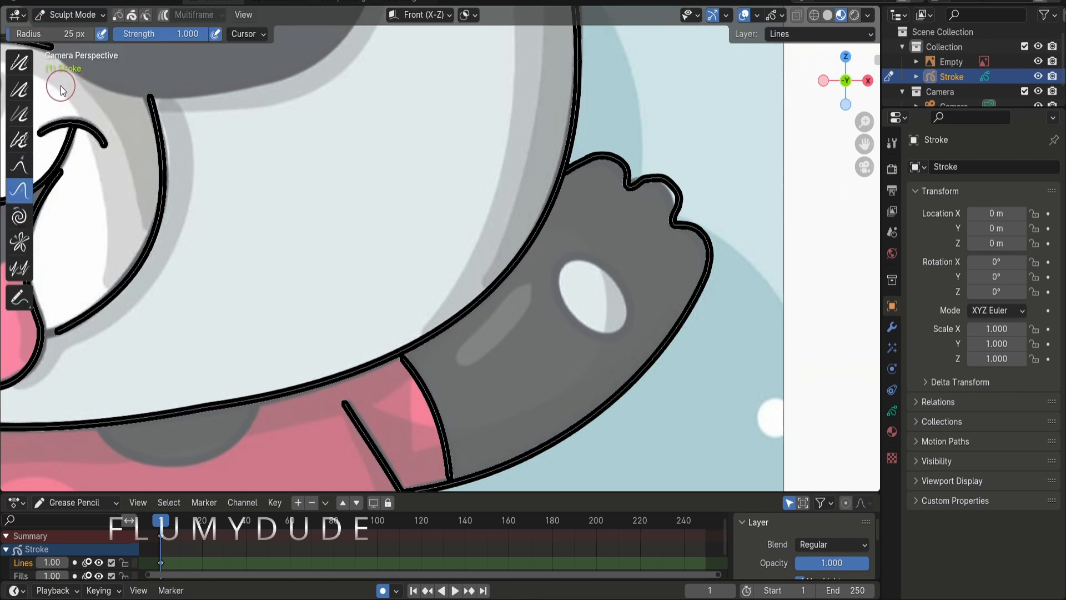
key(ctrl+z)
key(ctrl+z)
key(ctrl+z)
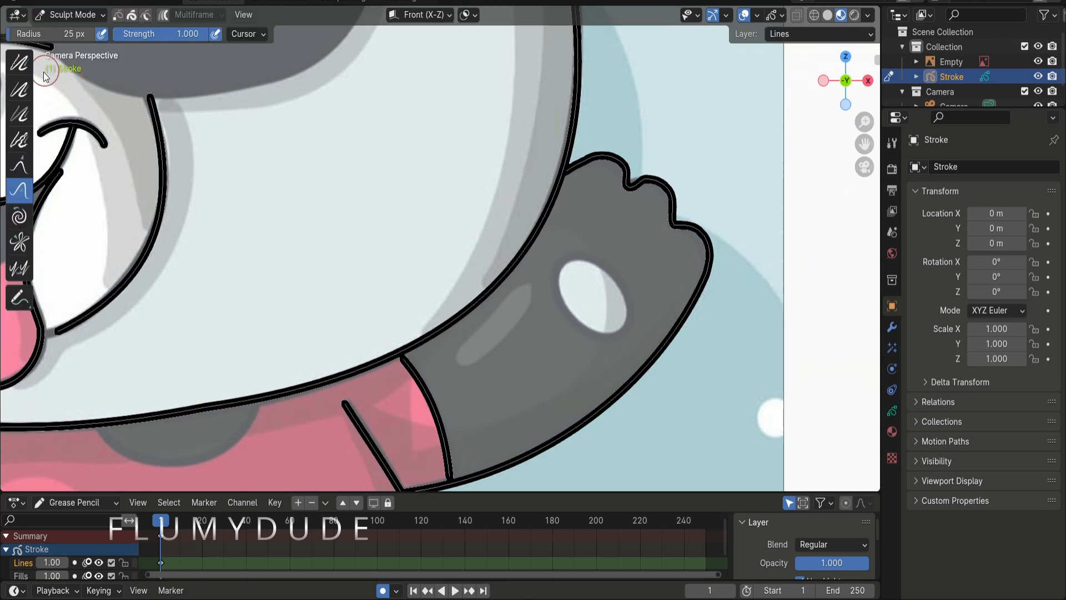
Erase the waving hand's finger outline and the adjoining upper part of the arm's outer edge in Draw Mode
click(71, 15)
click(75, 81)
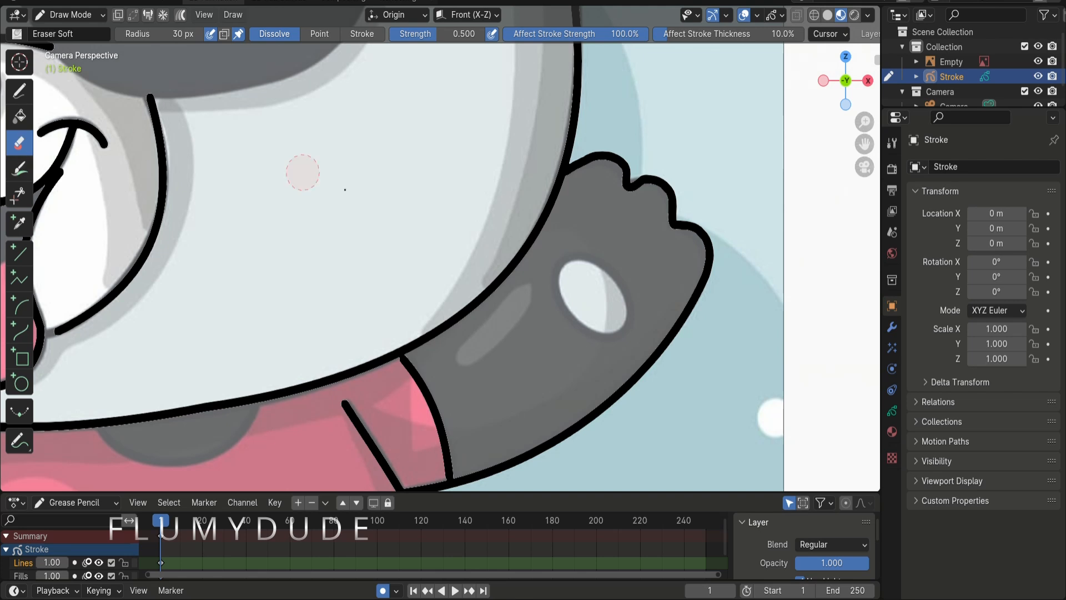
mouse_move(672, 189)
mouse_down()
mouse_move(689, 222)
mouse_move(663, 183)
mouse_move(624, 183)
mouse_move(703, 287)
mouse_move(604, 406)
mouse_up()
mouse_move(628, 167)
mouse_down()
mouse_move(605, 157)
mouse_move(592, 175)
mouse_up()
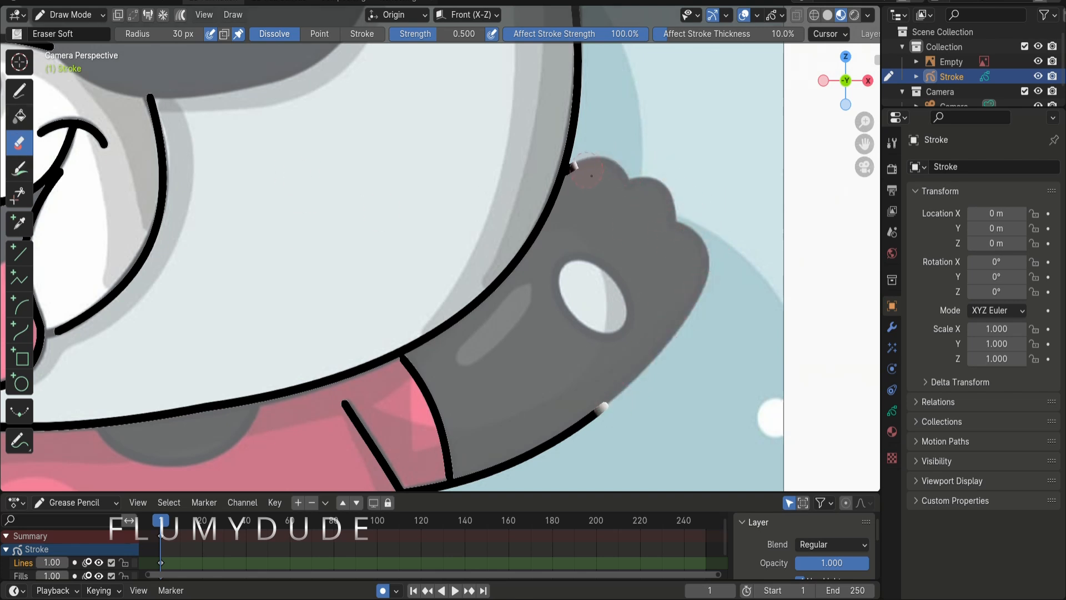
Trace the waving hand's middle finger bump with an arc stroke
click(21, 306)
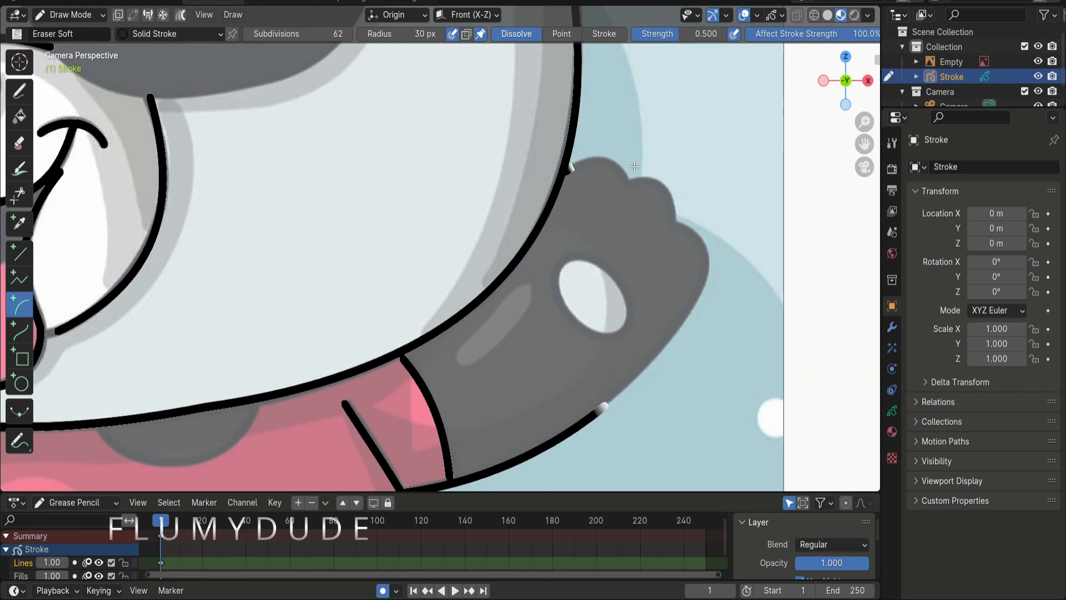
drag(630, 182, 675, 225)
drag(675, 184, 687, 175)
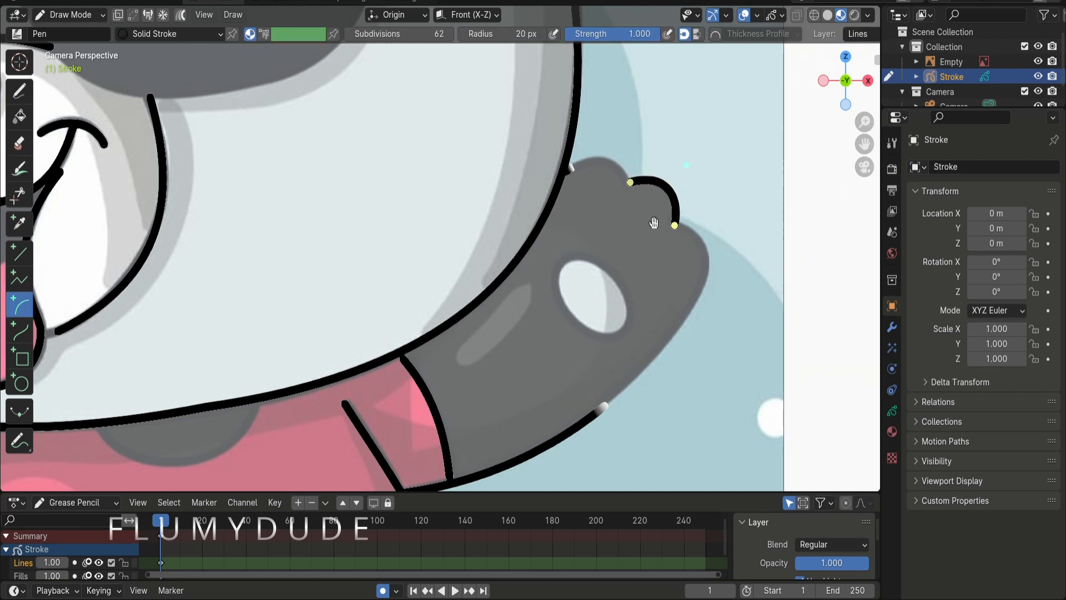
Trace the waving hand's lower finger bump from the middle finger's end, and the upper finger bump beside the head, with arcs
key(e)
click(690, 310)
drag(683, 268, 748, 244)
key(Escape)
drag(675, 225, 690, 309)
drag(686, 268, 752, 246)
key(e)
key(Escape)
key(Return)
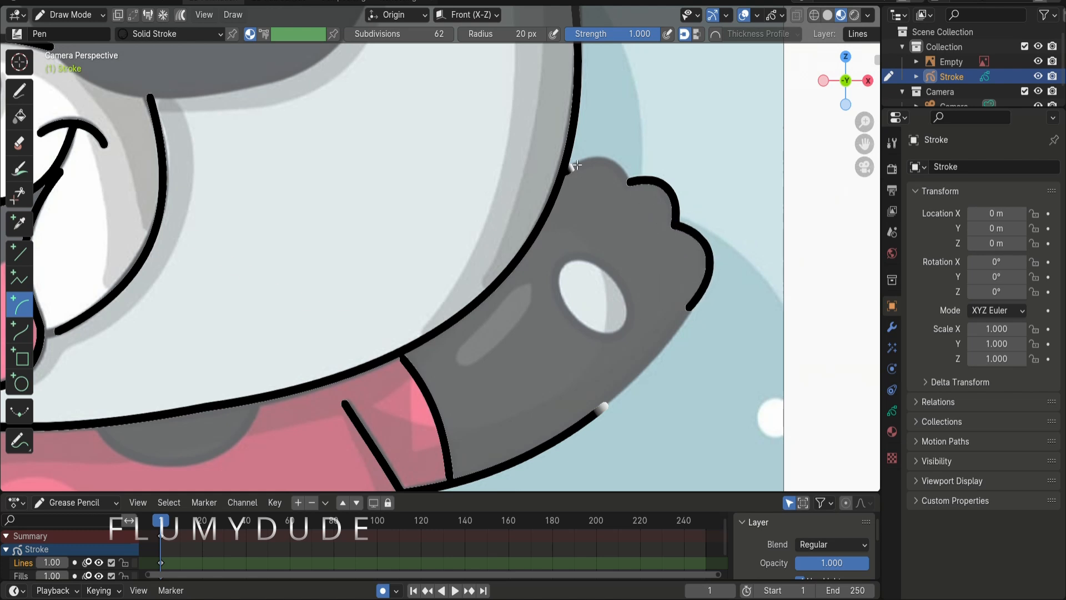
drag(567, 172, 616, 148)
key(Return)
Trace the missing outer edge of the waving arm with a bowed curve joining the lower finger to the remaining arm line
click(20, 256)
drag(594, 415, 693, 305)
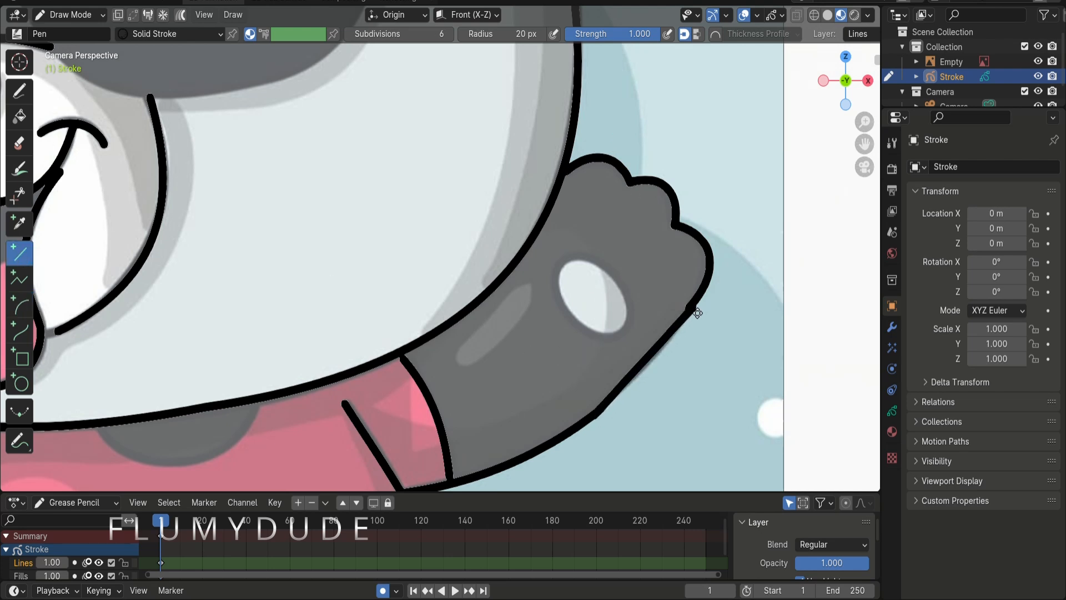
click(20, 332)
drag(596, 413, 690, 305)
drag(661, 341, 677, 345)
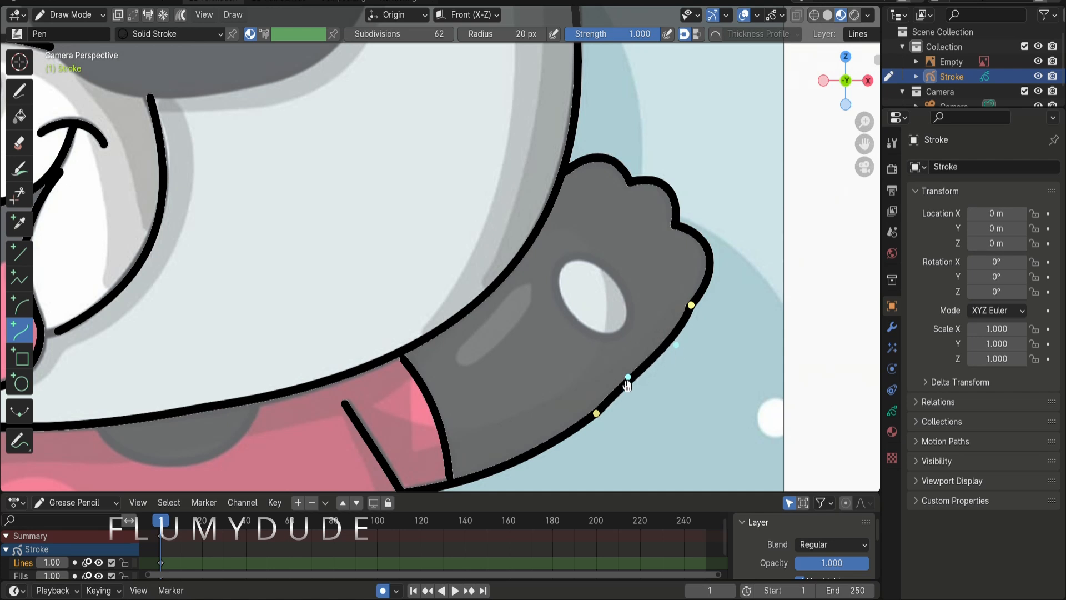
drag(629, 378, 633, 378)
drag(691, 305, 576, 371)
key(Return)
right_click(577, 368)
Set the stroke radius to 6 px and add a new Grease Pencil layer named "chashma" for the sunglasses
scroll(611, 360, down, 6)
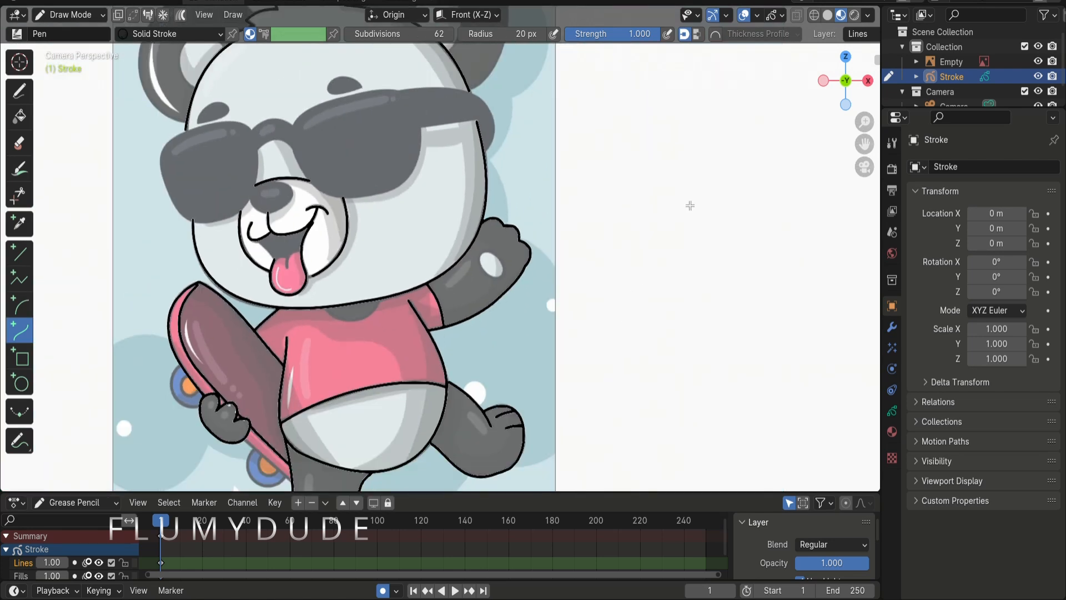
scroll(690, 206, up, 2)
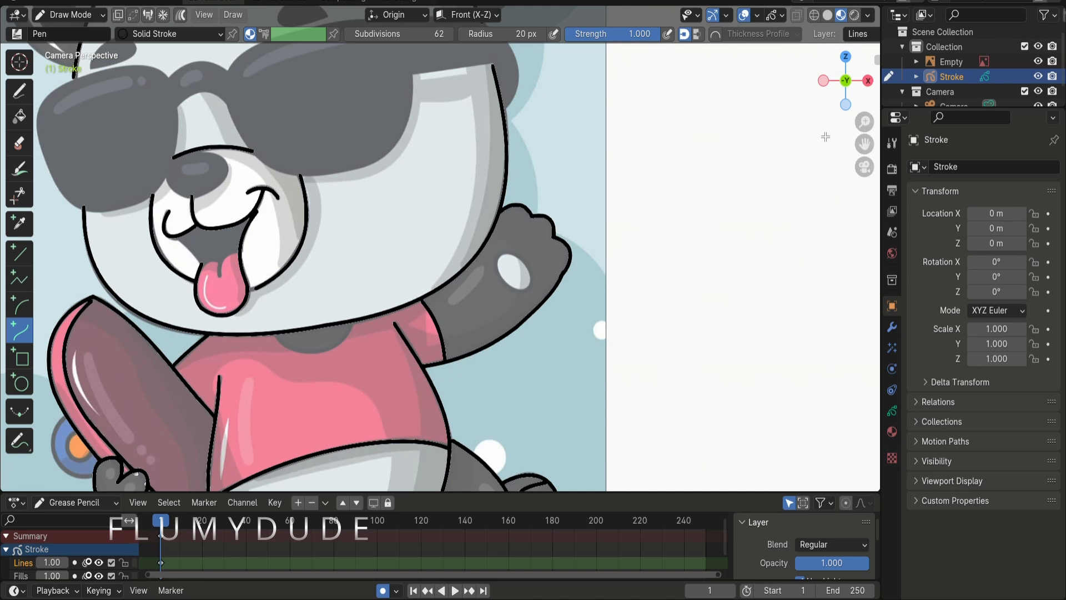
scroll(641, 205, down, 5)
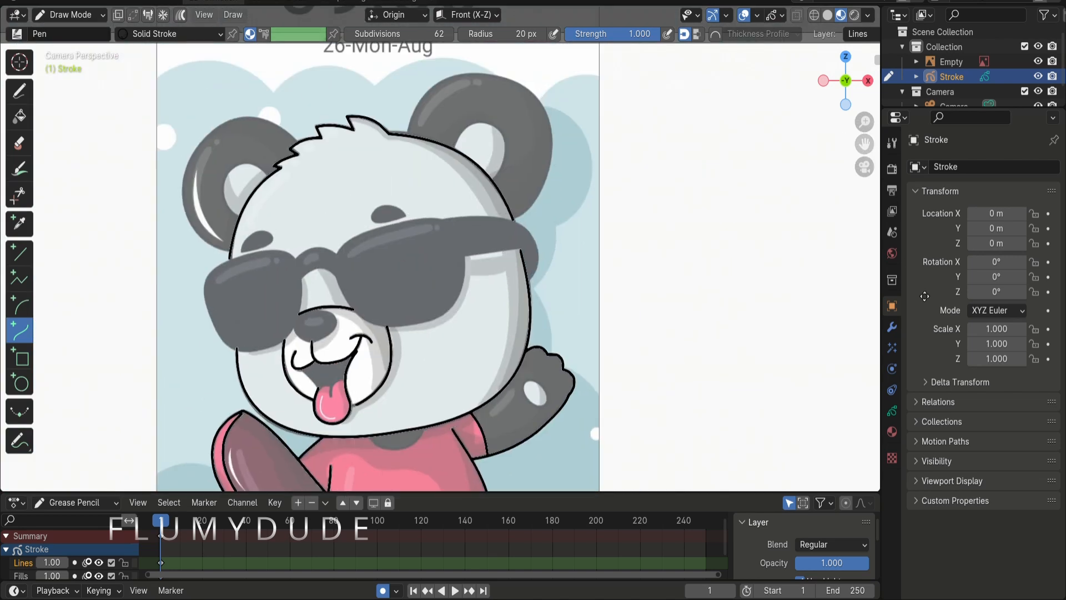
scroll(585, 249, up, 4)
scroll(278, 288, up, 3)
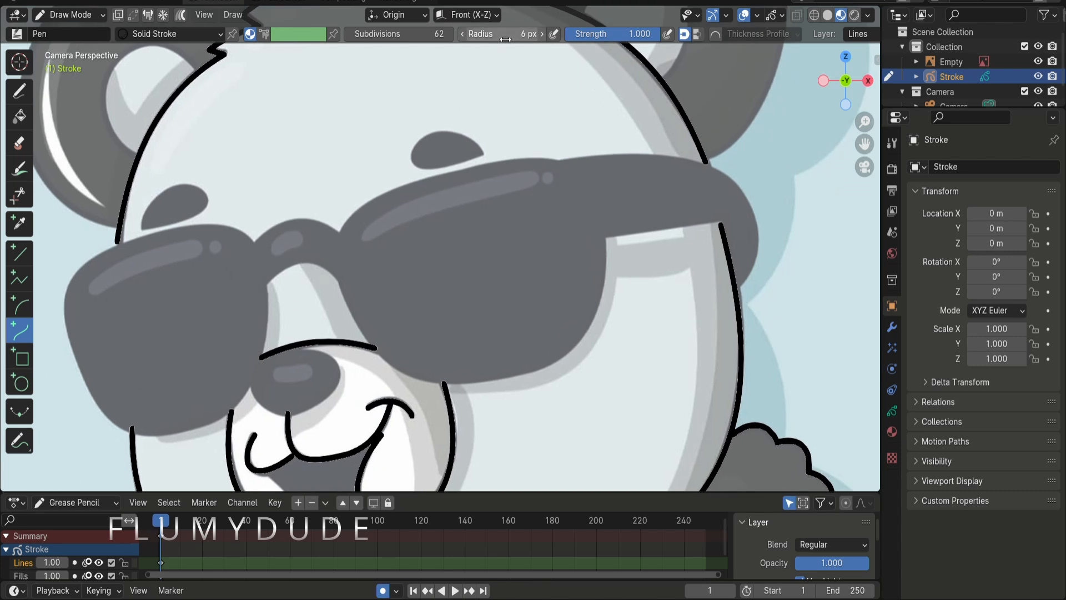
click(892, 411)
click(1048, 213)
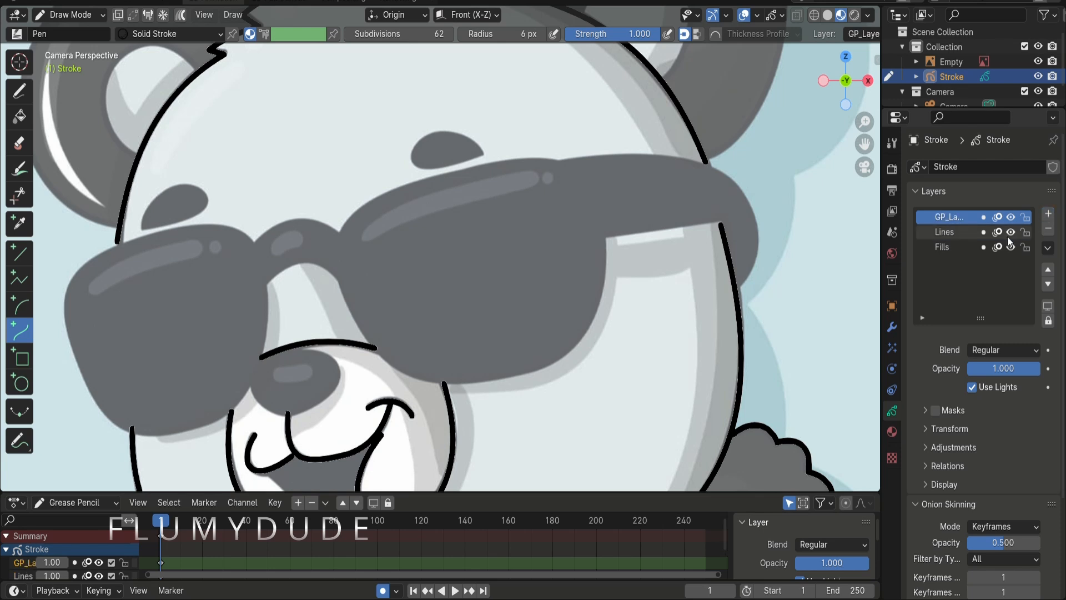
key(BackSpace)
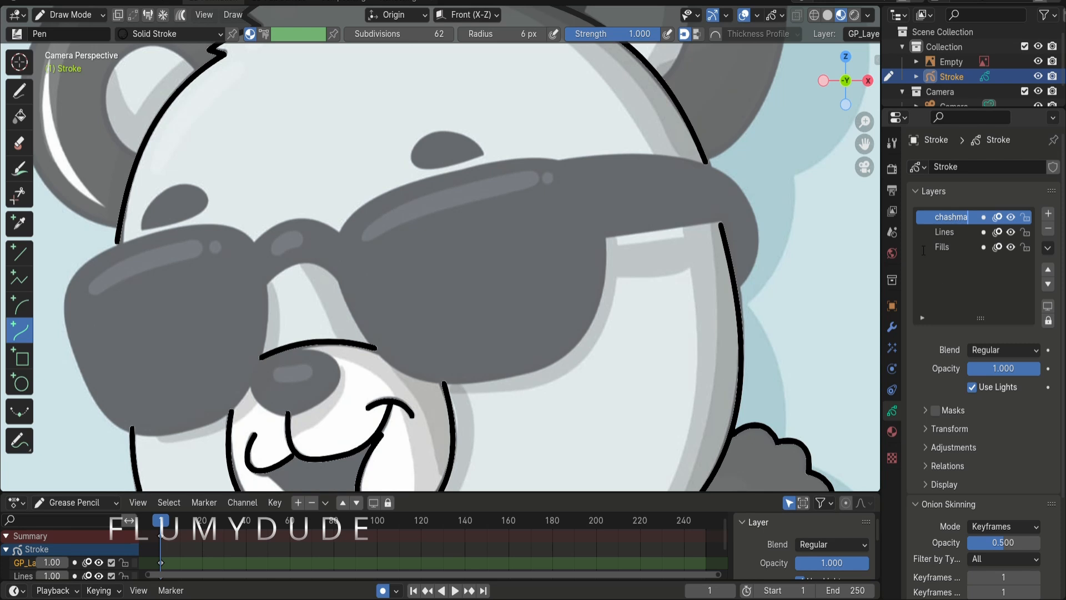
key(Return)
drag(606, 237, 717, 225)
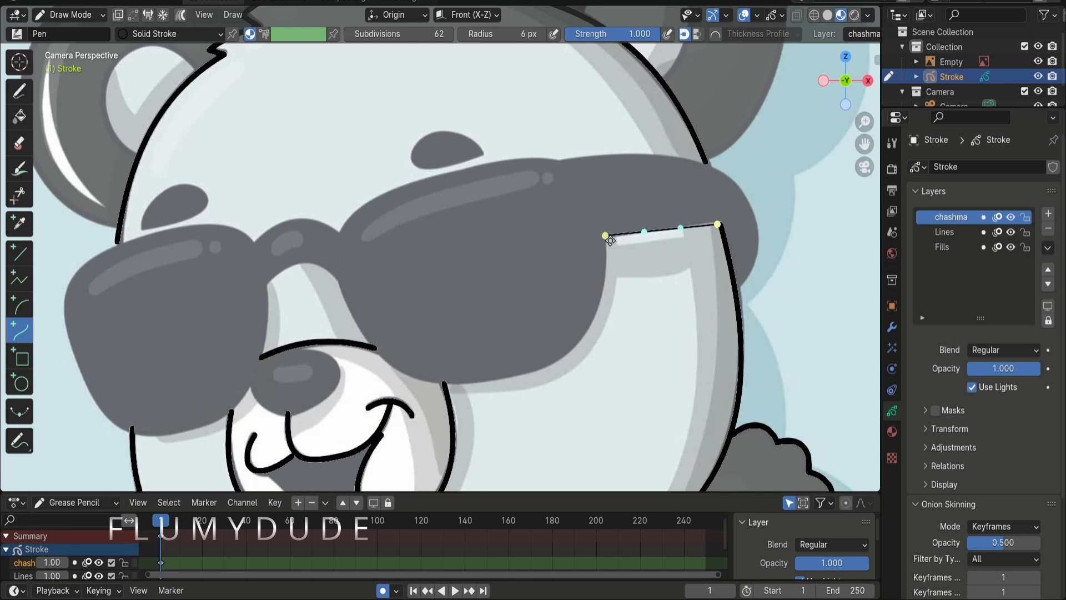
key(Return)
scroll(700, 245, up, 5)
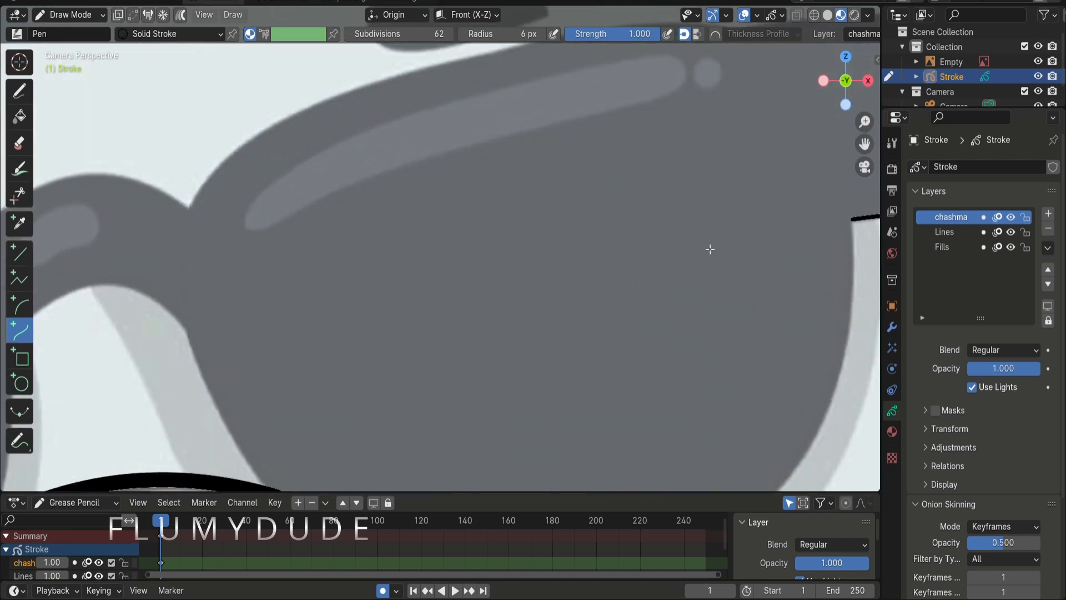
drag(864, 144, 317, 191)
key(ctrl+z)
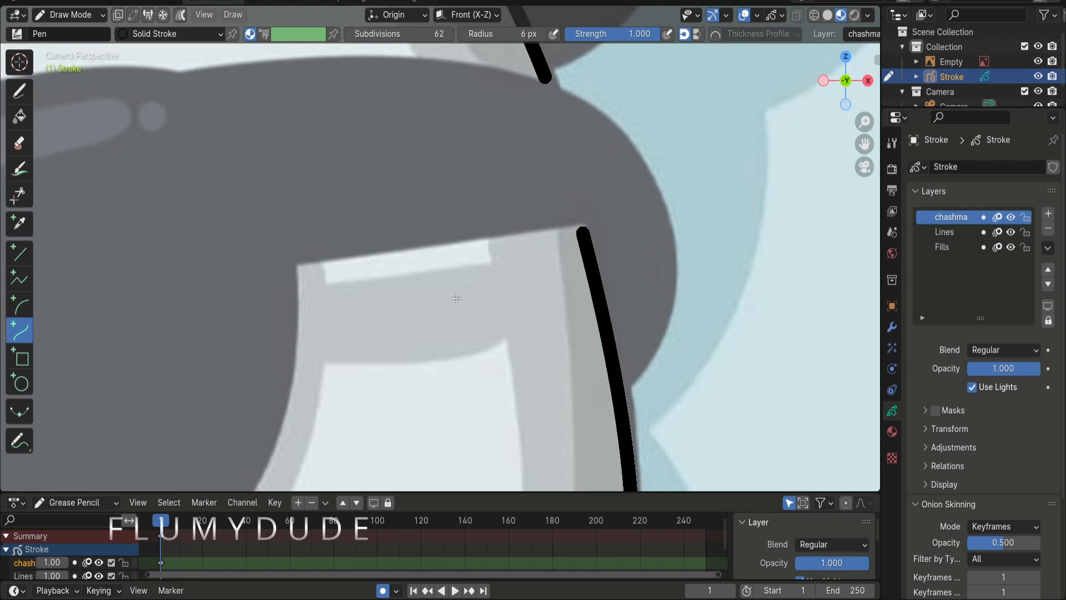
Trace the sunglasses temple's lower edge with a straight stroke and its outer edge with a curve ending at the face outline
drag(303, 268, 583, 226)
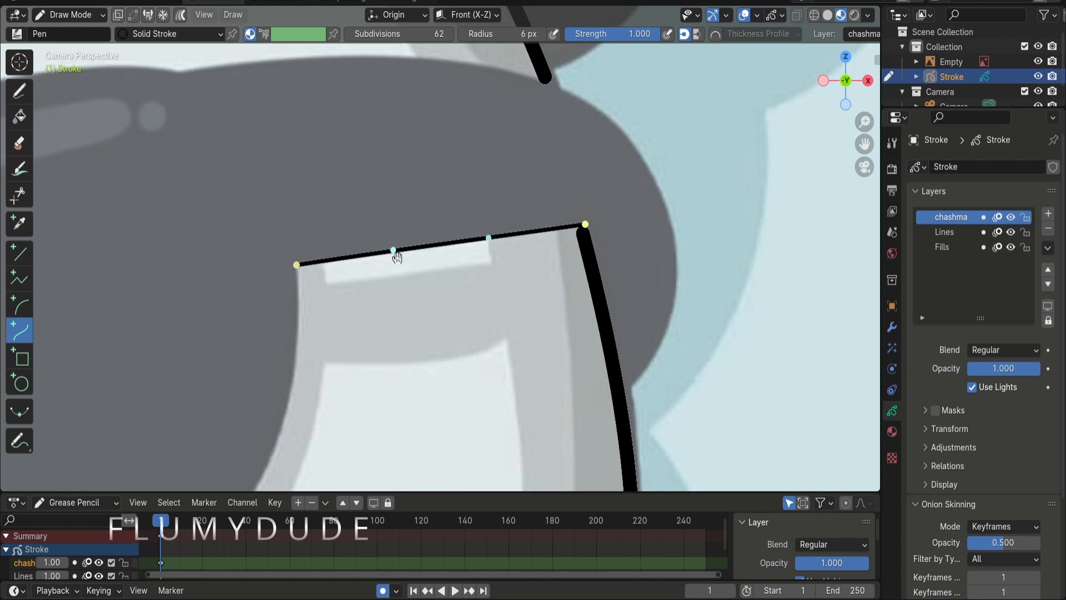
key(Return)
mouse_move(177, 74)
mouse_down()
mouse_move(405, 158)
mouse_move(635, 385)
mouse_up()
mouse_move(428, 217)
mouse_down()
mouse_move(709, 59)
mouse_move(755, 161)
mouse_move(840, 245)
mouse_move(597, 97)
mouse_move(589, 39)
mouse_move(581, 40)
mouse_up()
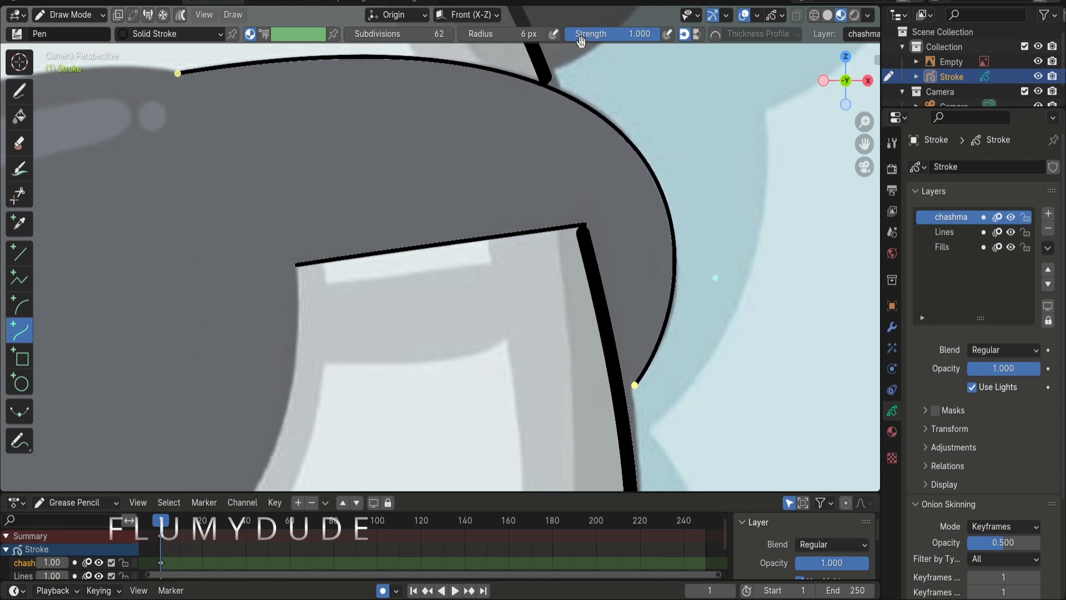
drag(636, 388, 628, 405)
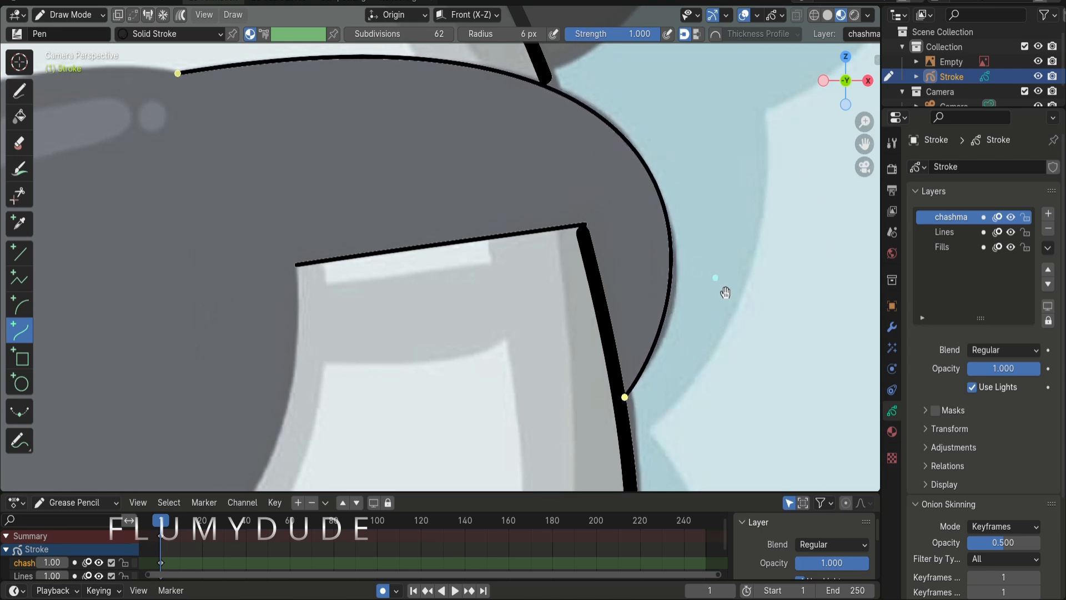
key(Return)
Trace the larger lens's upper edge with a curve from the bridge to the start of the temple's outer stroke
shift+middle_drag(654, 140, 862, 181)
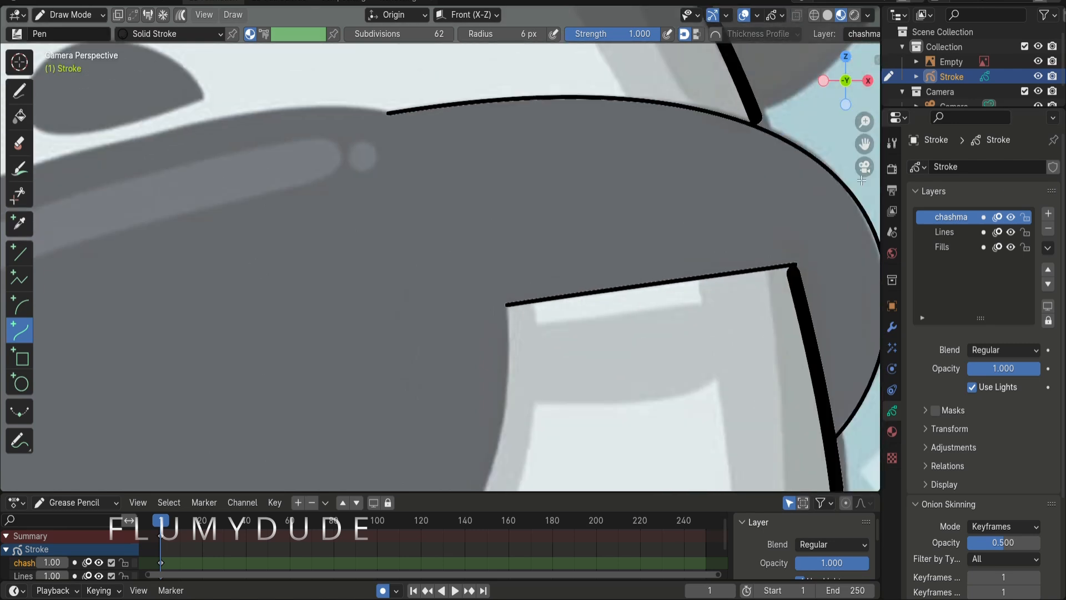
key(Home)
scroll(165, 299, up, 5)
drag(152, 270, 416, 184)
mouse_move(278, 230)
mouse_down()
mouse_move(266, 198)
mouse_move(370, 226)
mouse_move(355, 178)
mouse_move(418, 164)
mouse_up()
drag(308, 158, 375, 175)
drag(171, 224, 248, 184)
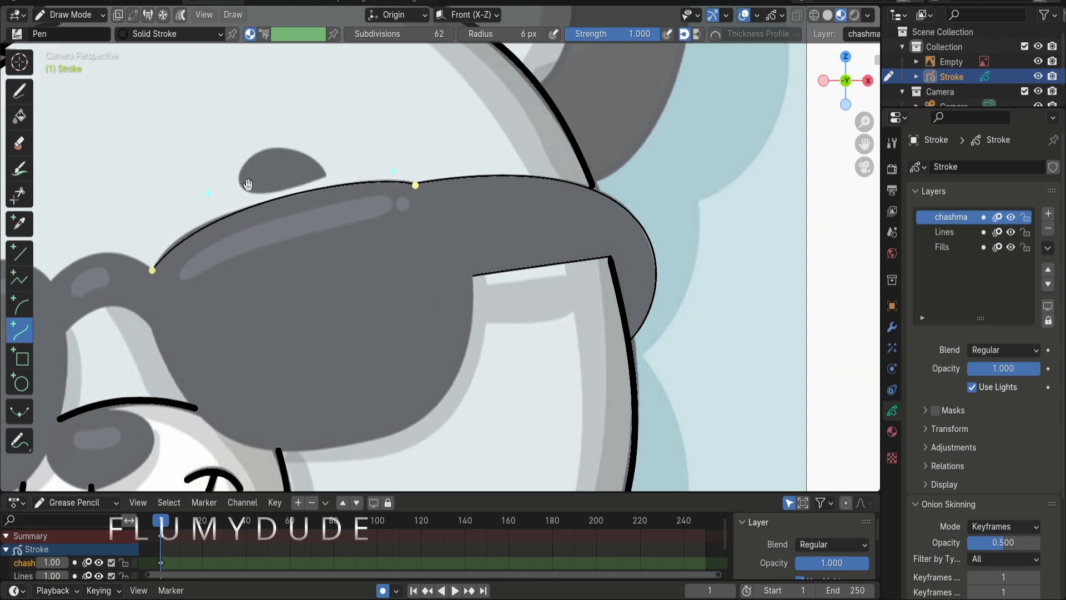
drag(157, 276, 160, 273)
drag(208, 194, 199, 193)
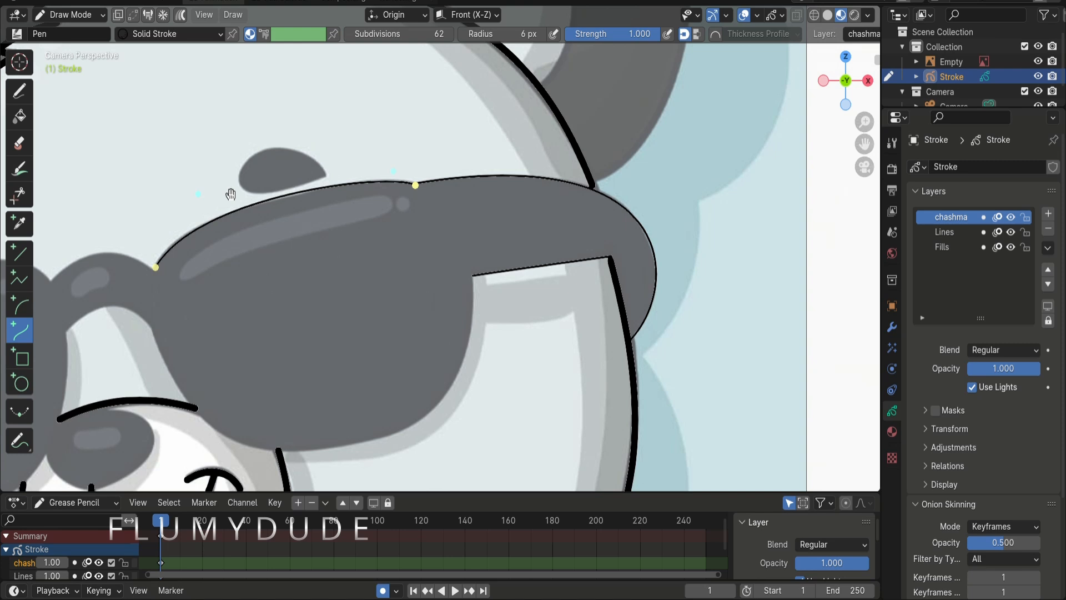
drag(885, 168, 996, 111)
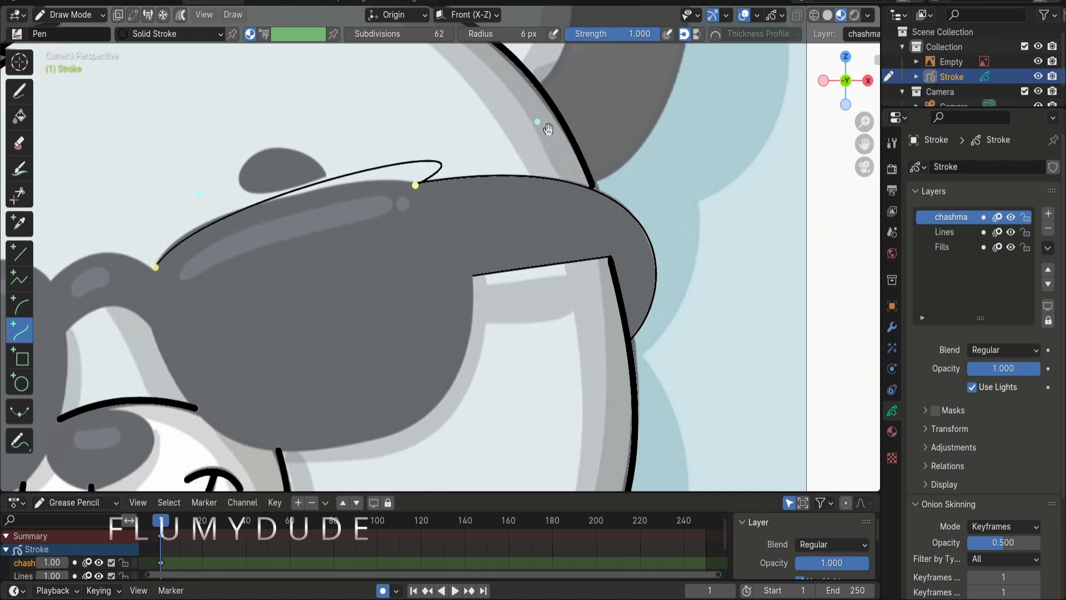
drag(539, 122, 410, 152)
key(Escape)
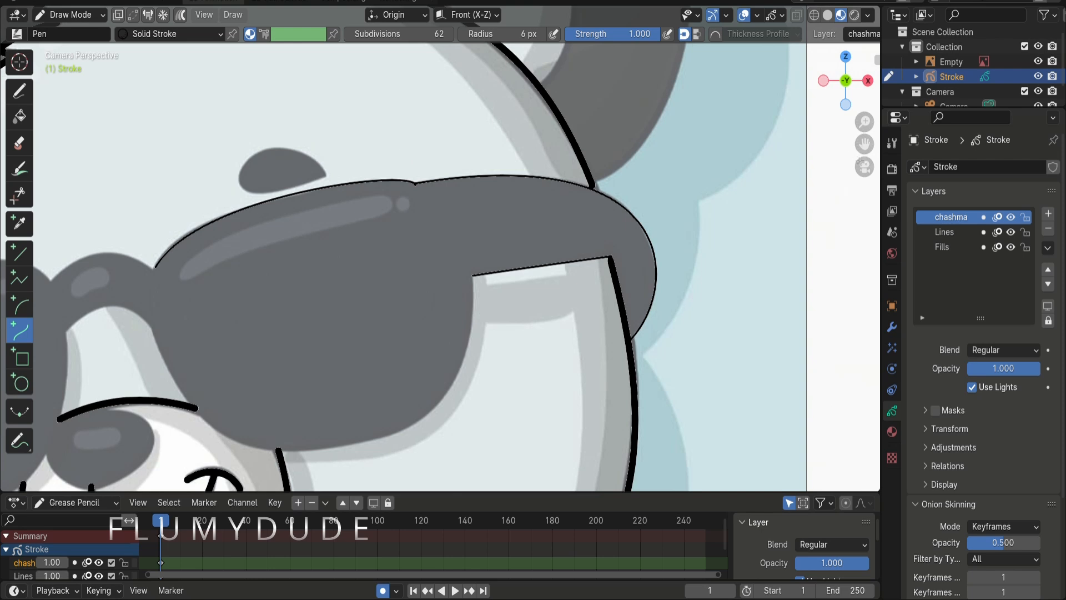
Trace the upper and lower edges of the sunglasses' bridge with two arched curves between the lenses
shift+middle_drag(507, 253, 687, 153)
mouse_move(228, 179)
mouse_down()
mouse_move(333, 168)
mouse_move(322, 159)
mouse_up()
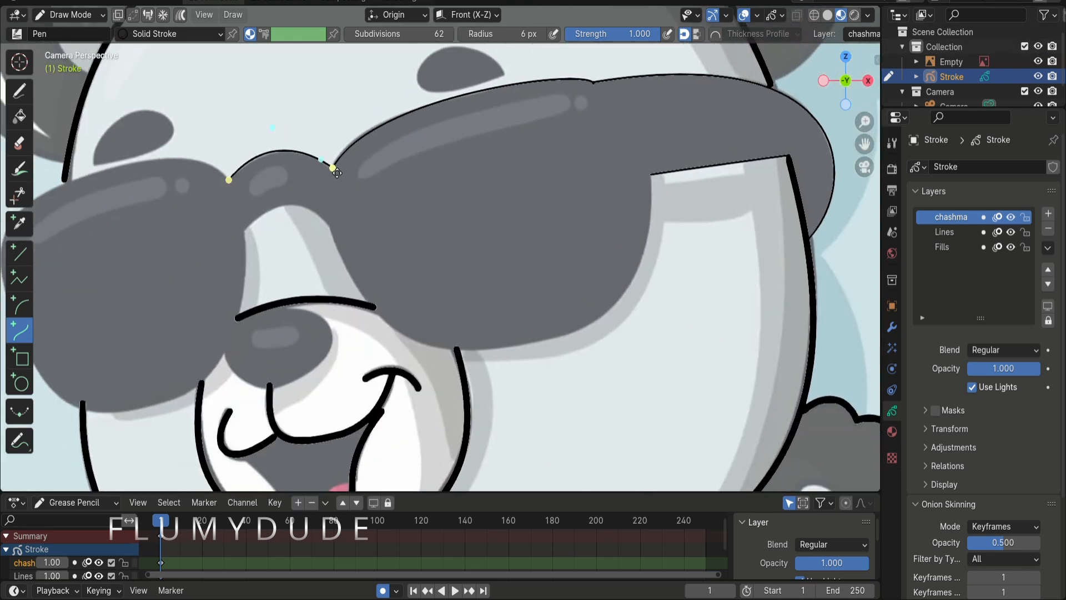
key(Return)
drag(865, 143, 947, 100)
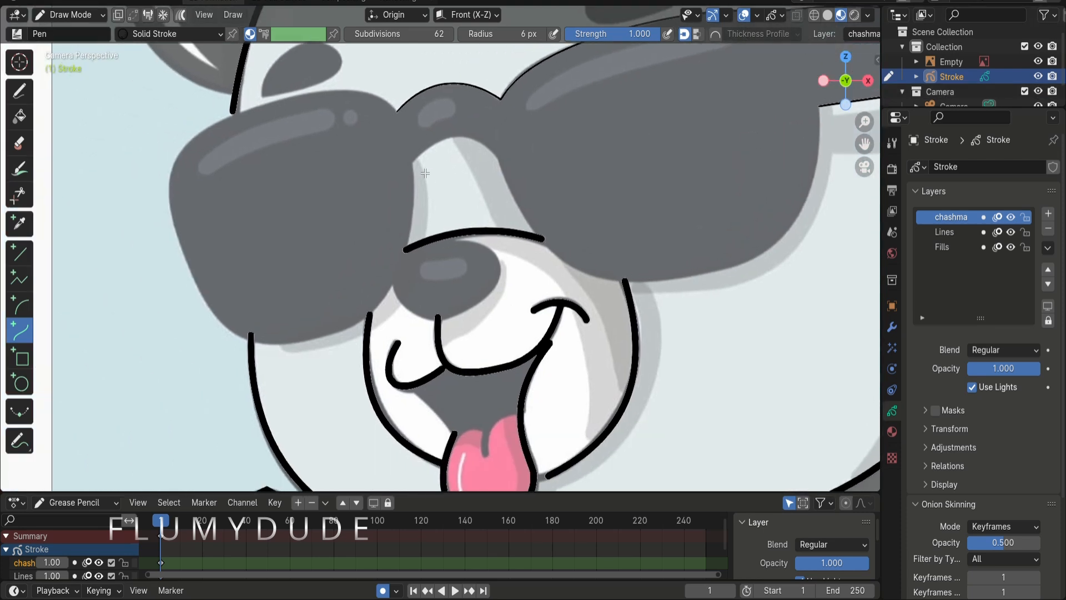
mouse_move(413, 162)
mouse_down()
mouse_move(497, 157)
mouse_move(462, 119)
mouse_up()
mouse_move(469, 159)
mouse_down()
mouse_move(494, 140)
mouse_move(453, 118)
mouse_up()
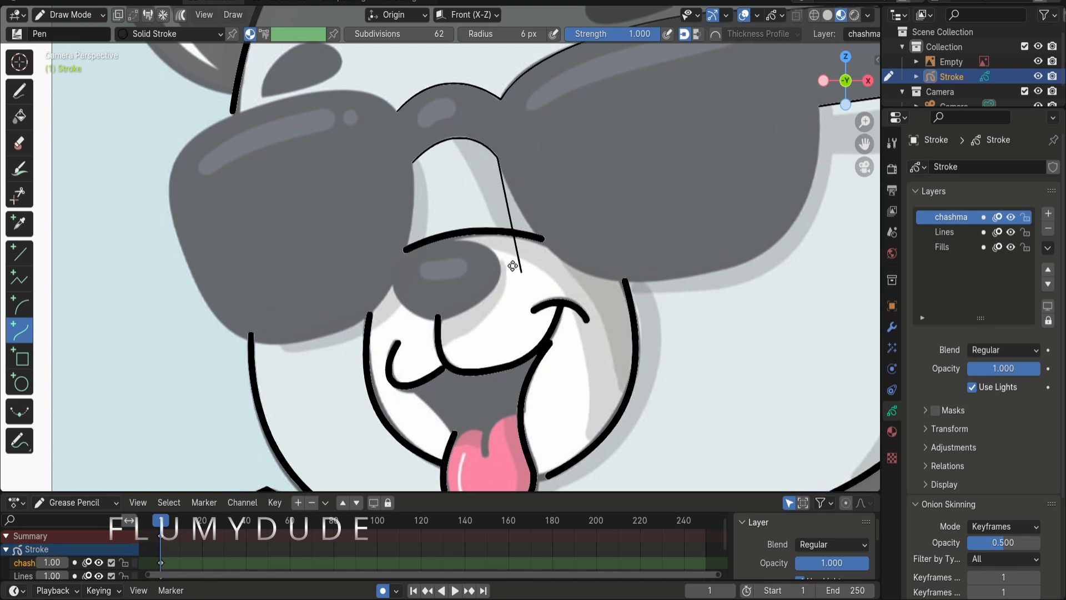
key(Return)
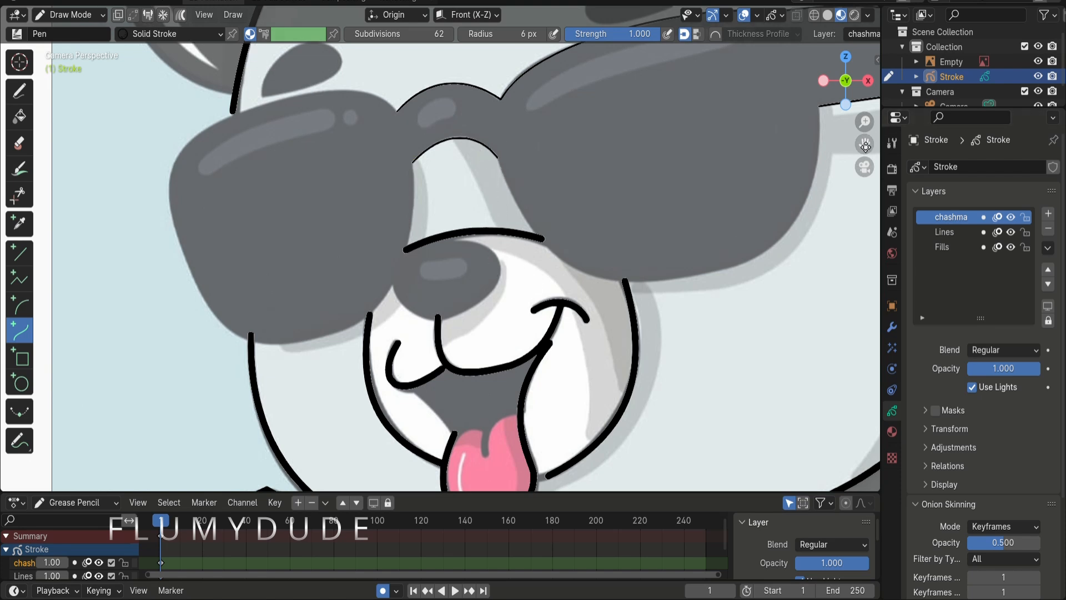
drag(865, 144, 673, 199)
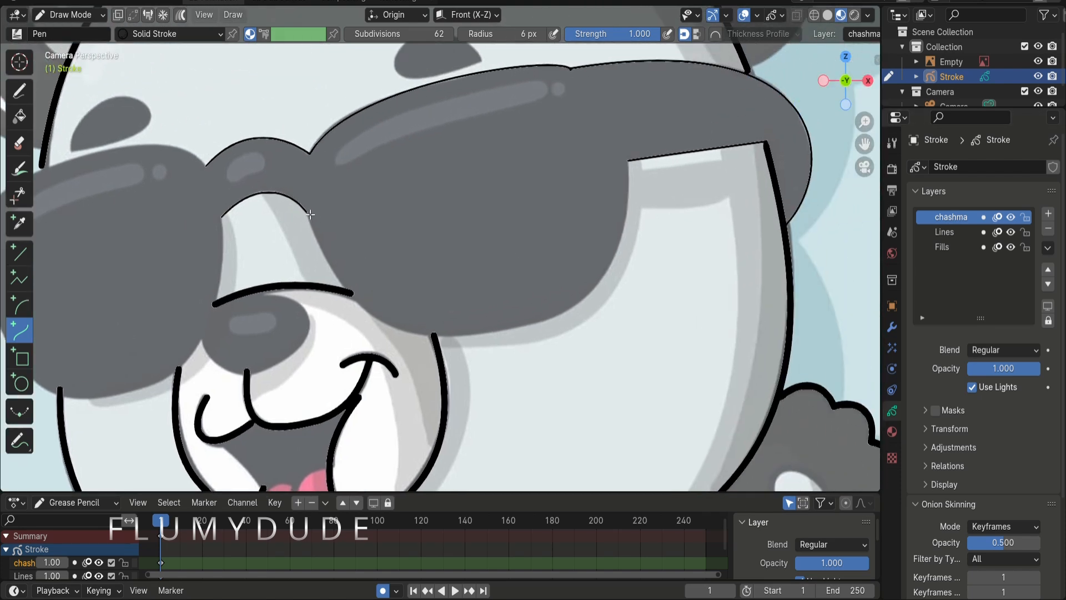
drag(308, 213, 604, 186)
key(Escape)
scroll(317, 231, up, 2)
drag(252, 201, 715, 129)
drag(414, 181, 408, 504)
drag(562, 179, 732, 387)
drag(414, 294, 359, 297)
key(Escape)
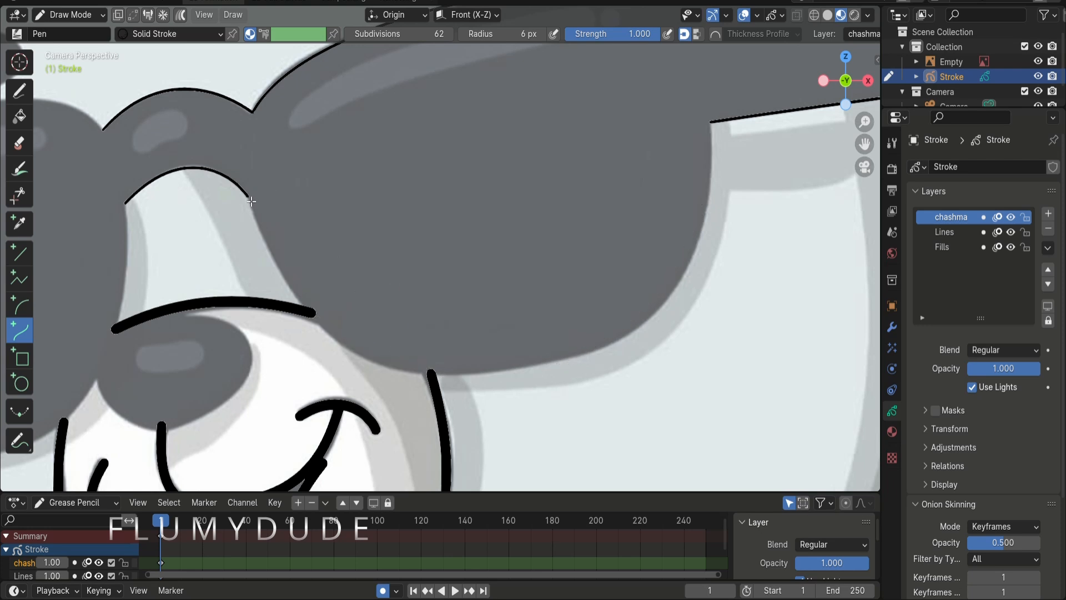
Trace the larger lens's lower outline from the bridge to the temple's lower edge with two connected curve segments
drag(251, 200, 517, 371)
drag(339, 255, 302, 398)
drag(427, 312, 441, 376)
drag(517, 371, 522, 369)
key(e)
click(713, 123)
drag(648, 205, 723, 304)
drag(586, 286, 626, 345)
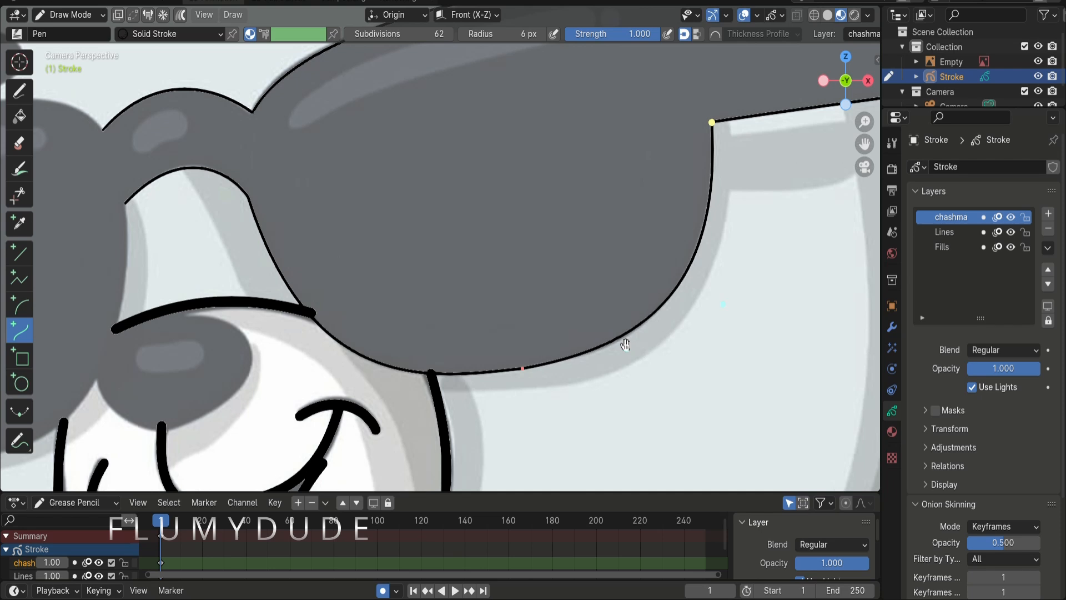
key(e)
right_click(592, 243)
Trace the smaller lens's upper edge from the bridge and continue with a connected curve down its outer side
drag(864, 145, 1065, 150)
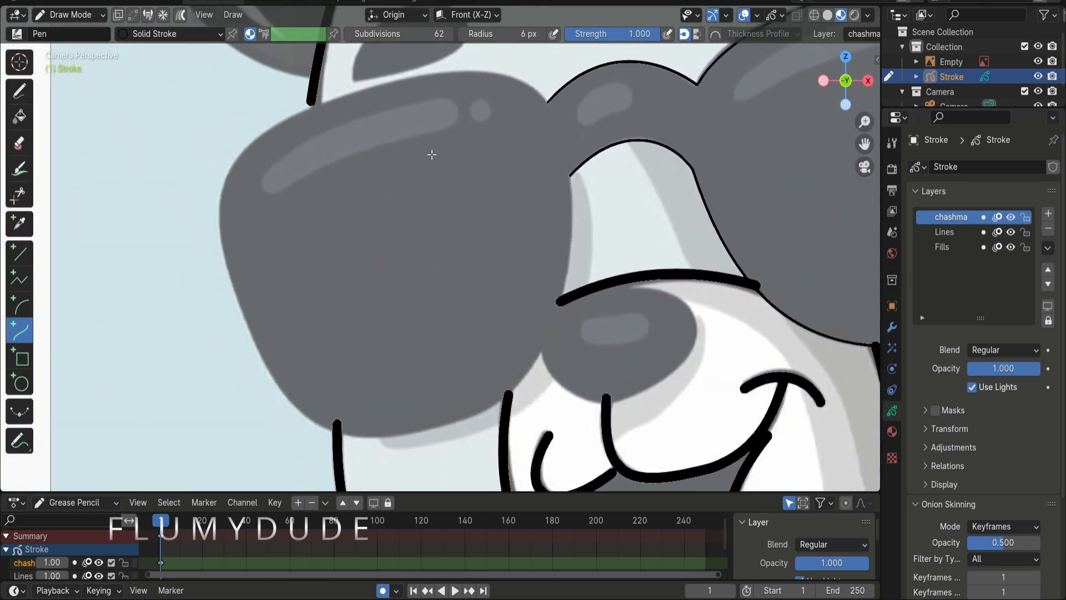
mouse_move(549, 102)
mouse_down()
mouse_move(274, 184)
mouse_move(260, 134)
mouse_up()
drag(357, 123, 389, 59)
drag(453, 113, 511, 57)
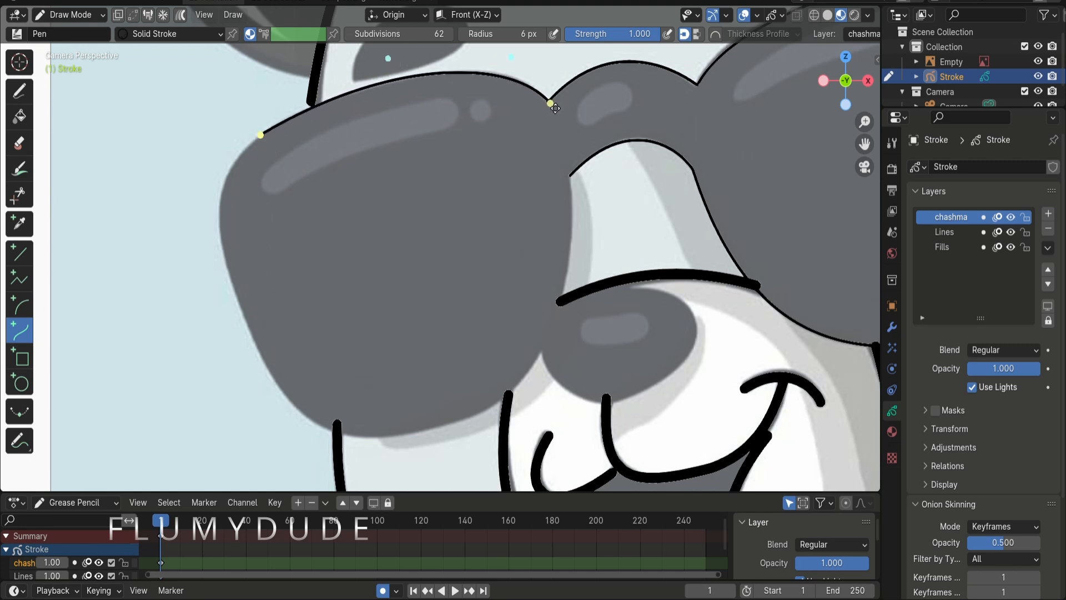
key(e)
click(246, 323)
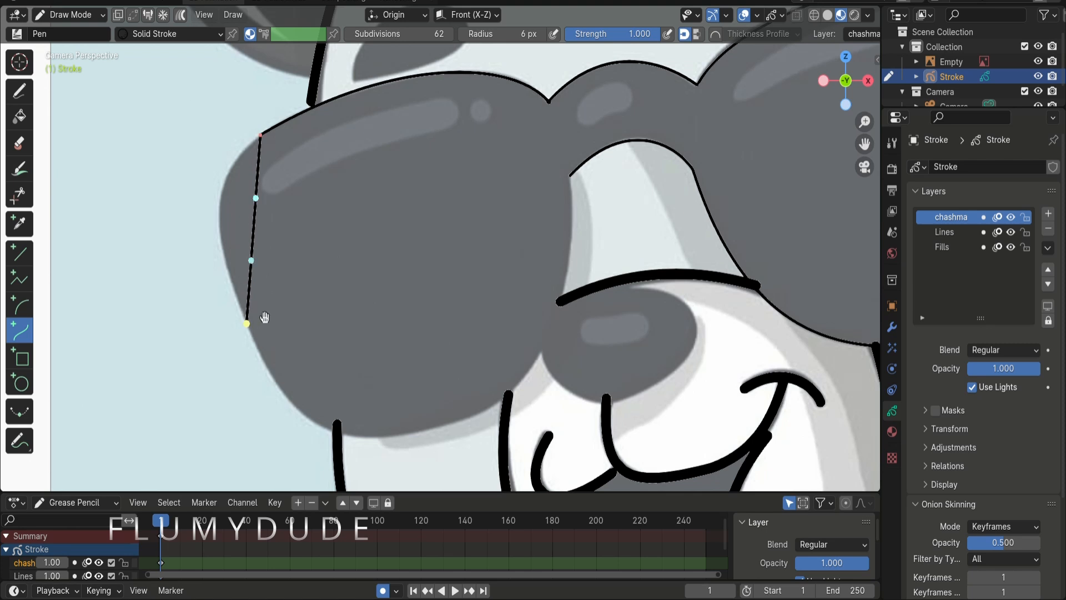
drag(251, 261, 201, 229)
drag(264, 201, 222, 178)
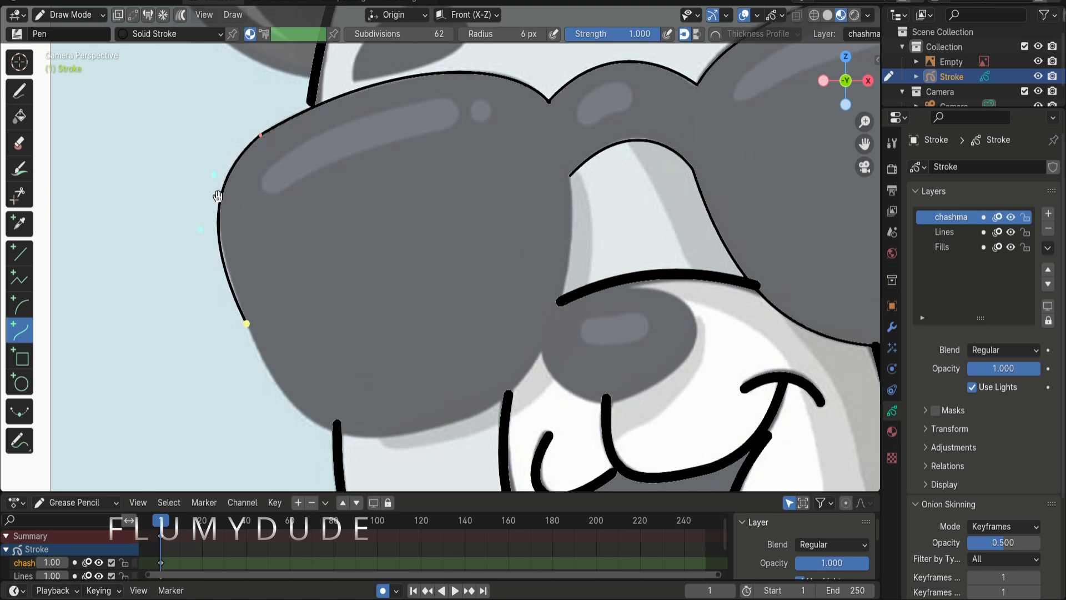
Close the smaller lens's outline with connected curves along its bottom edge and up its inner side to the bridge
key(e)
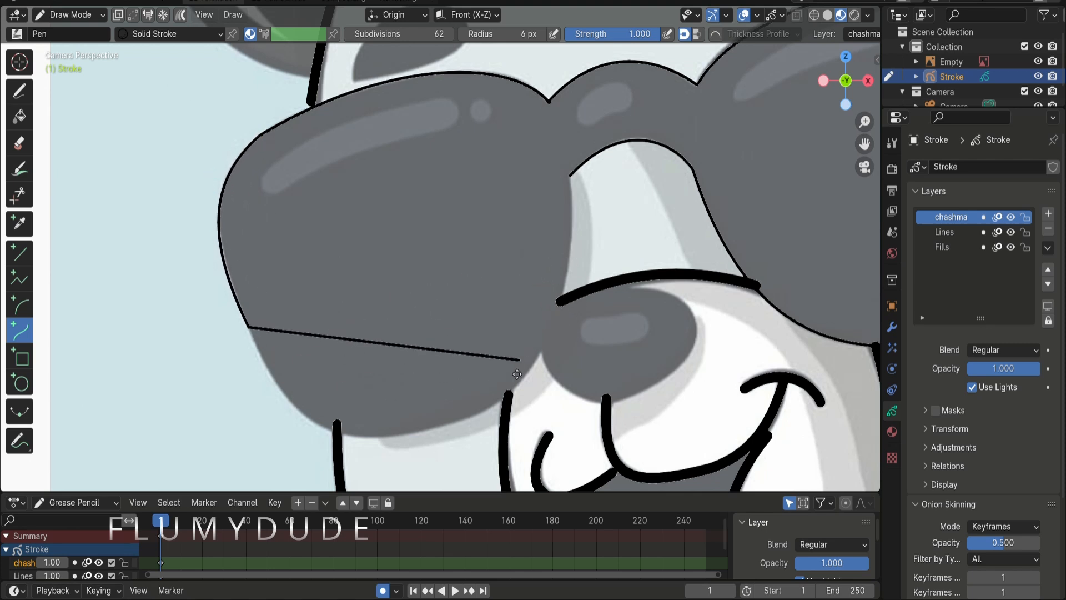
click(481, 422)
drag(324, 358, 307, 473)
drag(400, 384, 411, 427)
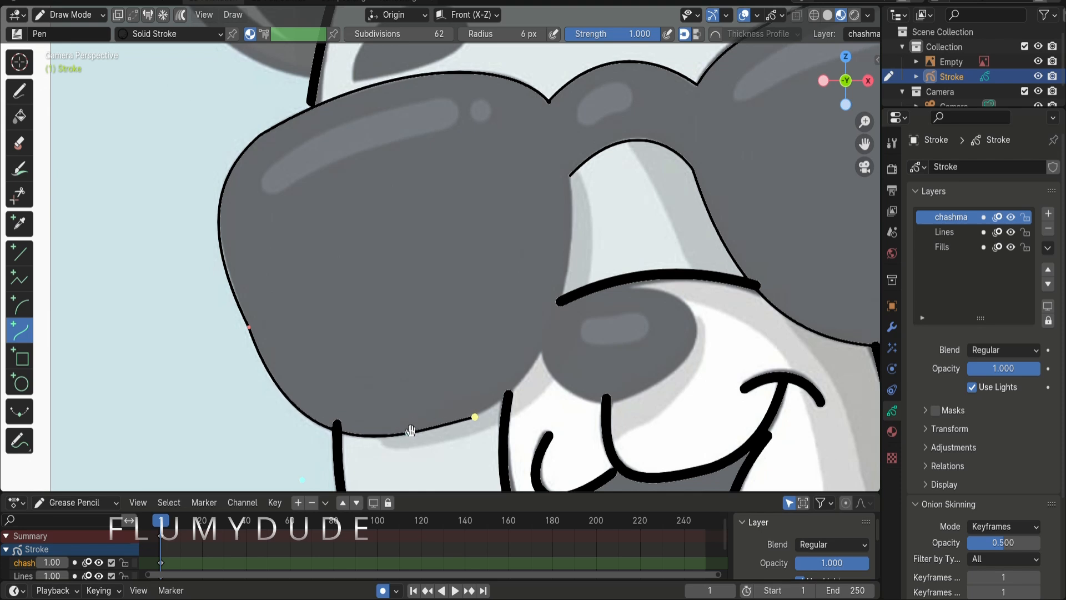
drag(475, 417, 481, 413)
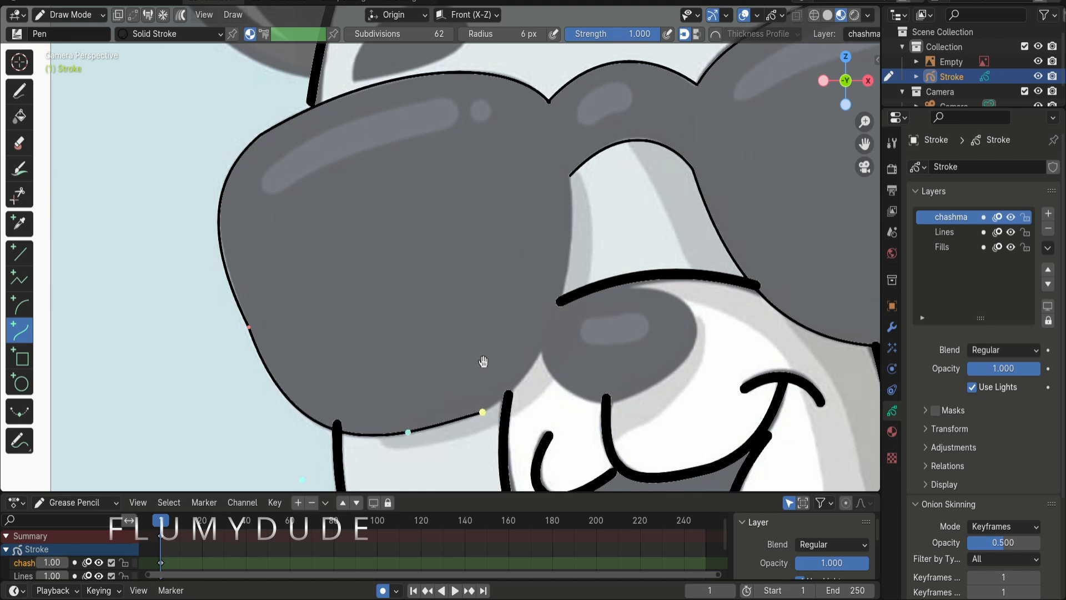
key(e)
click(573, 176)
drag(542, 255, 587, 300)
drag(514, 333, 543, 375)
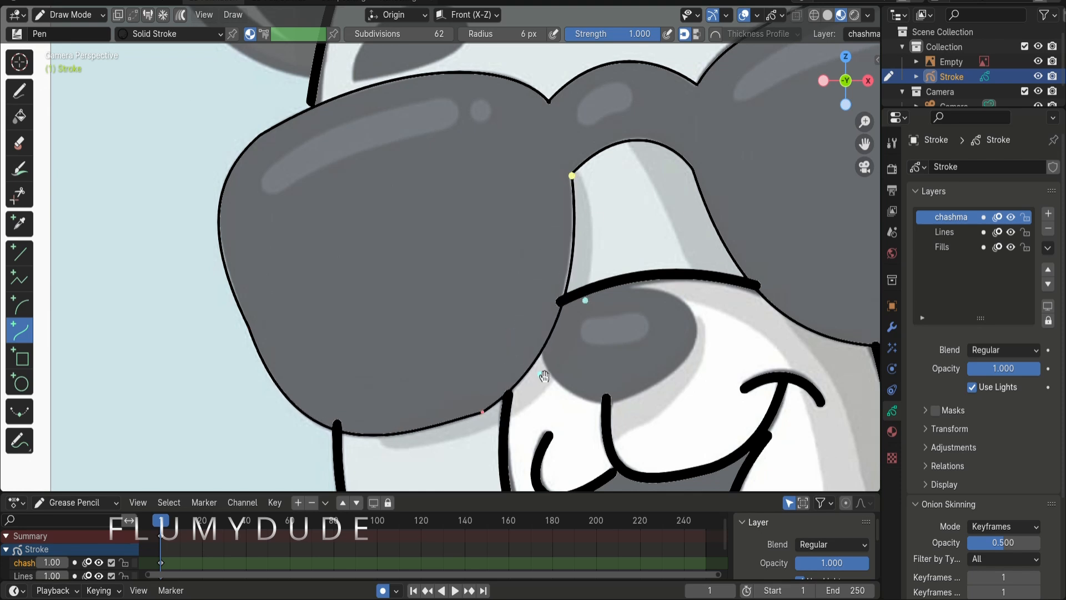
key(Return)
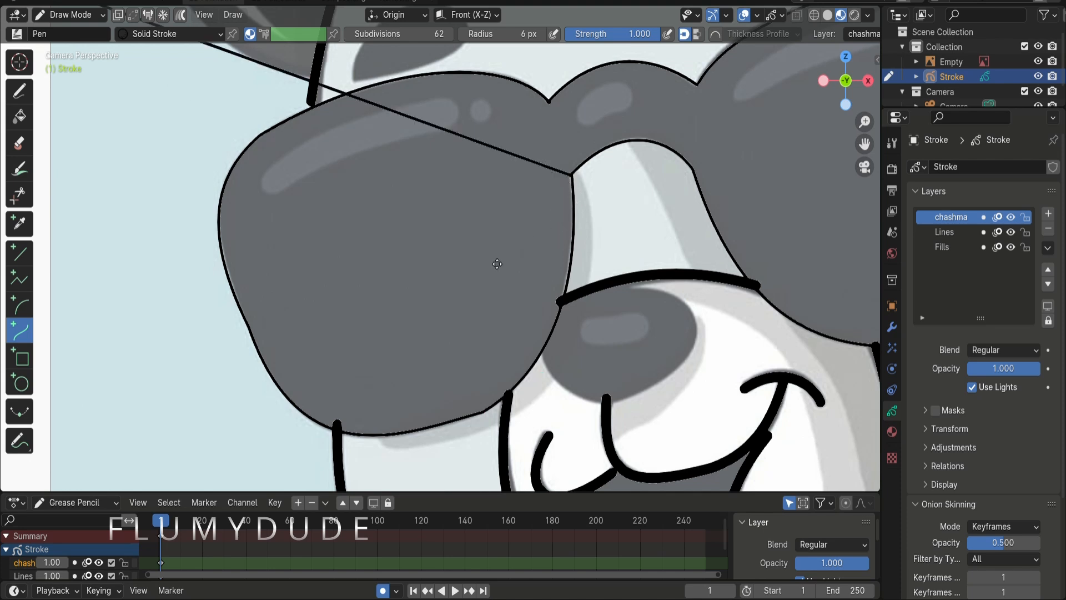
Smooth the smaller lens's bottom edge in Sculpt Mode and return to Draw Mode
click(69, 15)
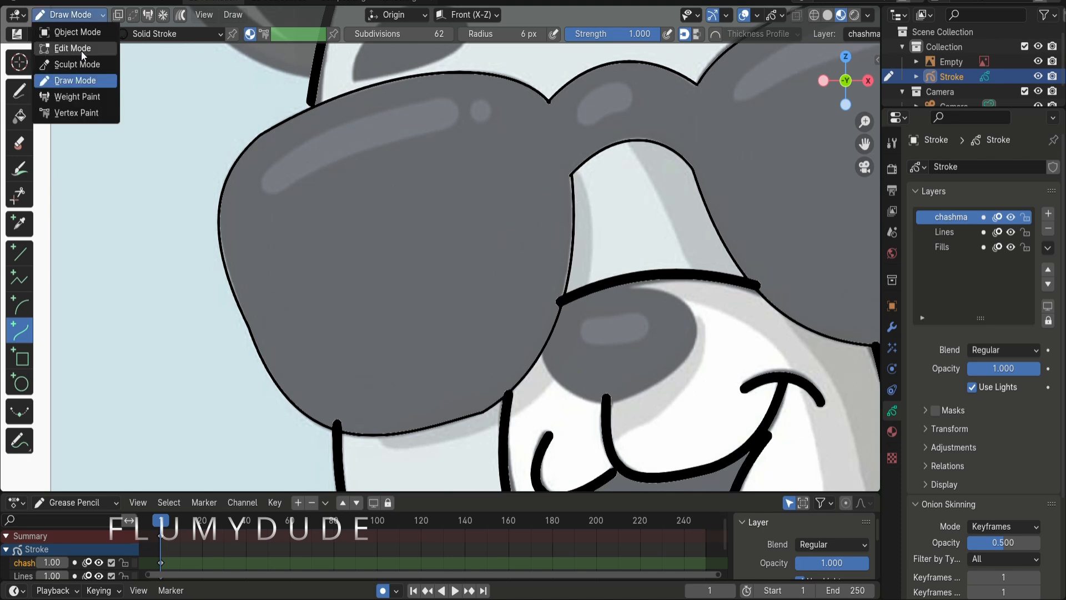
click(72, 61)
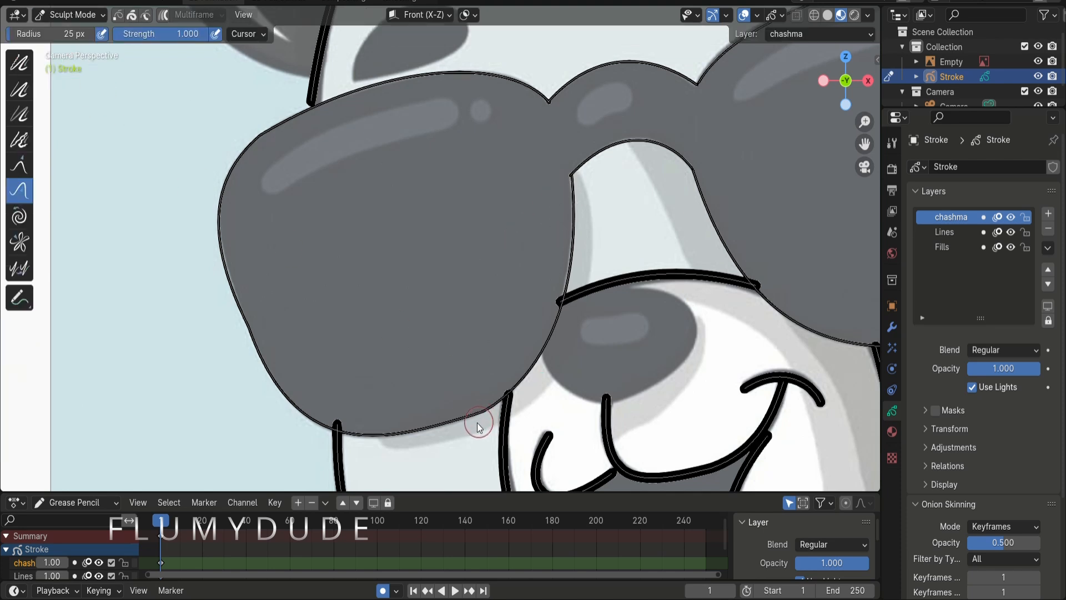
click(69, 15)
click(78, 77)
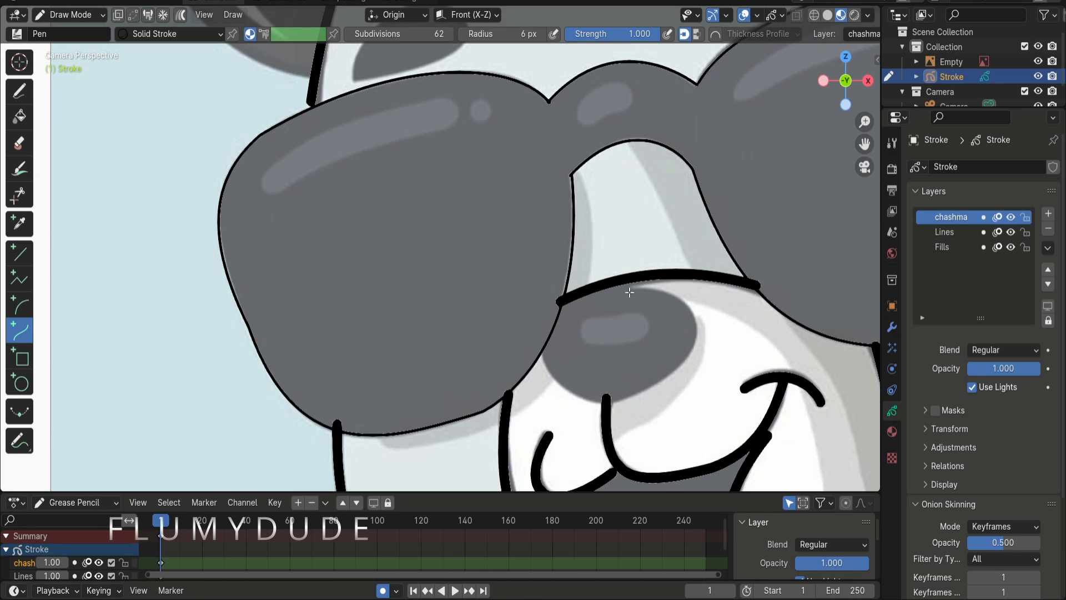
Trace the nose from the muzzle line down its outer side and along its bottom edge to the smaller lens with two connected curves
mouse_move(627, 285)
mouse_down()
mouse_move(683, 367)
mouse_move(705, 312)
mouse_move(678, 350)
mouse_up()
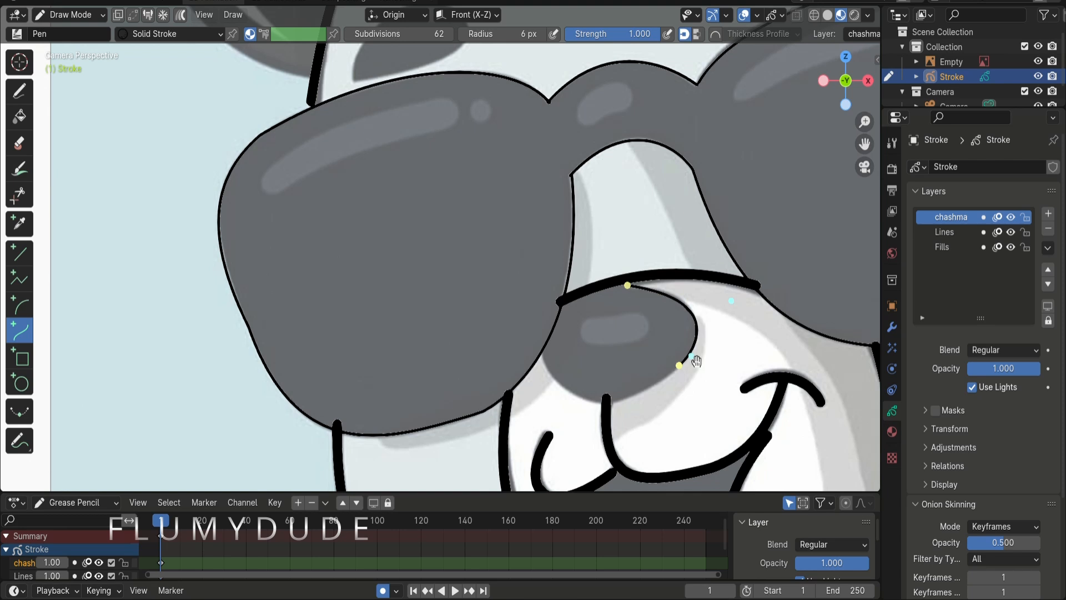
key(e)
click(541, 356)
drag(587, 360, 588, 445)
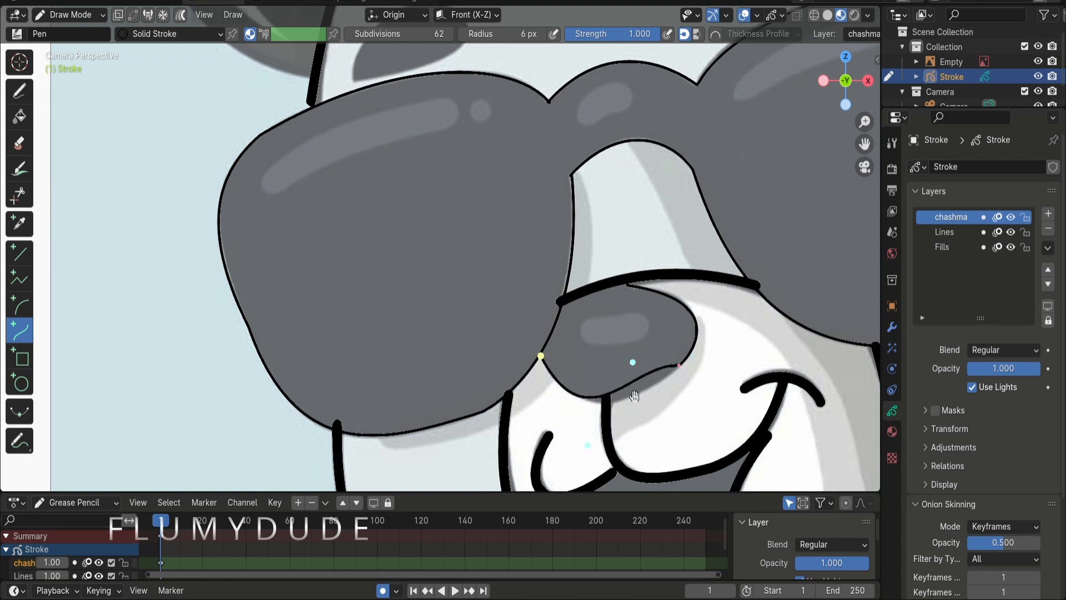
drag(633, 362, 652, 384)
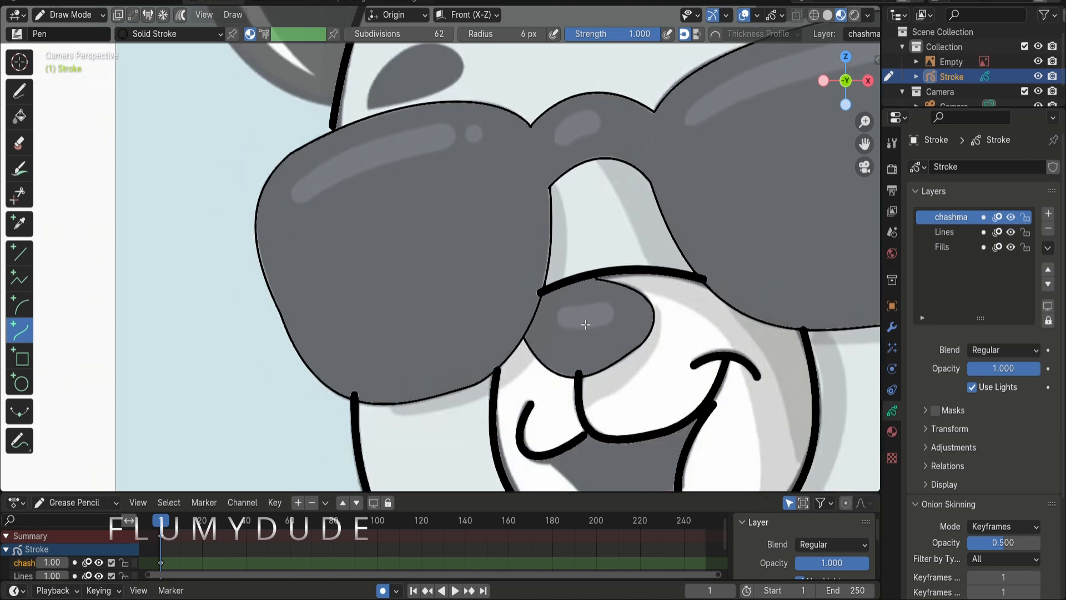
Trace the rounded inner end of the eyebrow above the larger lens with a curve
shift+middle_drag(873, 141, 746, 319)
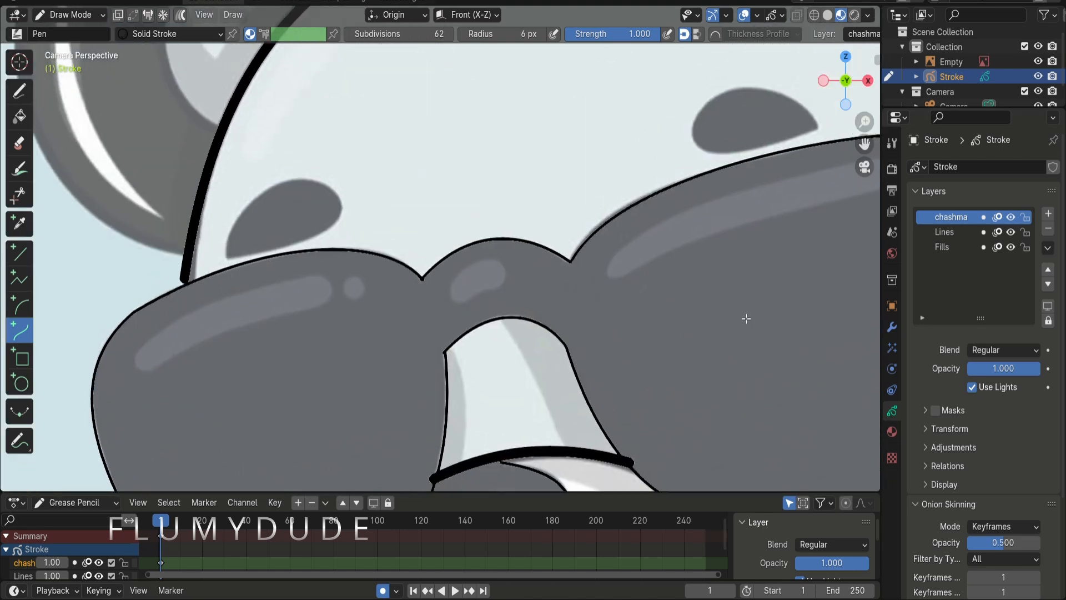
scroll(746, 319, down, 7)
scroll(746, 319, up, 2)
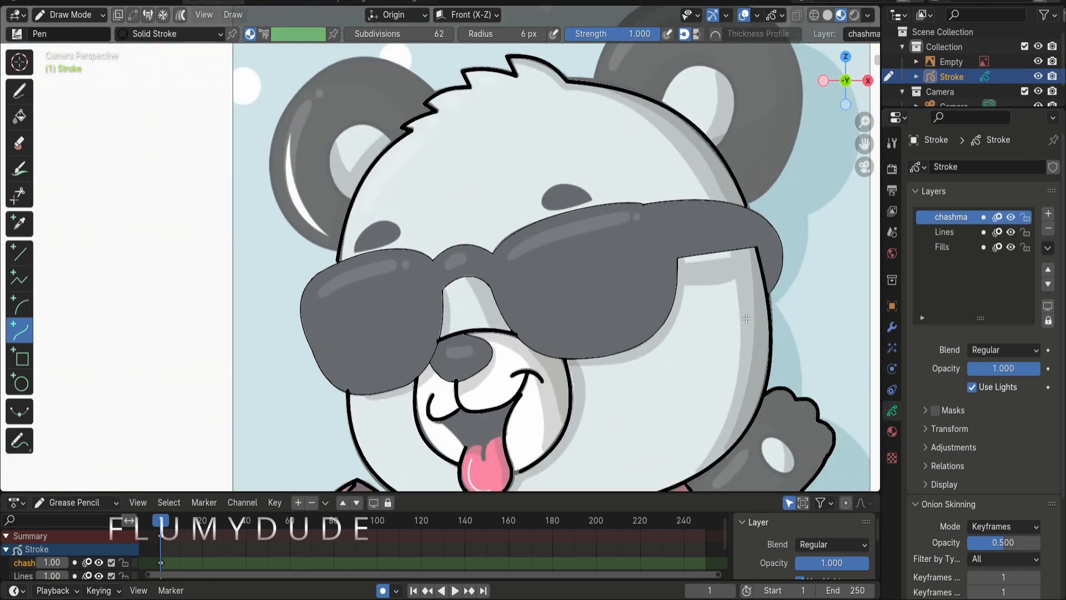
scroll(746, 319, up, 5)
shift+middle_drag(858, 160, 685, 237)
drag(562, 215, 503, 232)
drag(559, 195, 526, 194)
Close the outline of the eyebrow above the larger lens with connected curves along its top and bottom edges
key(e)
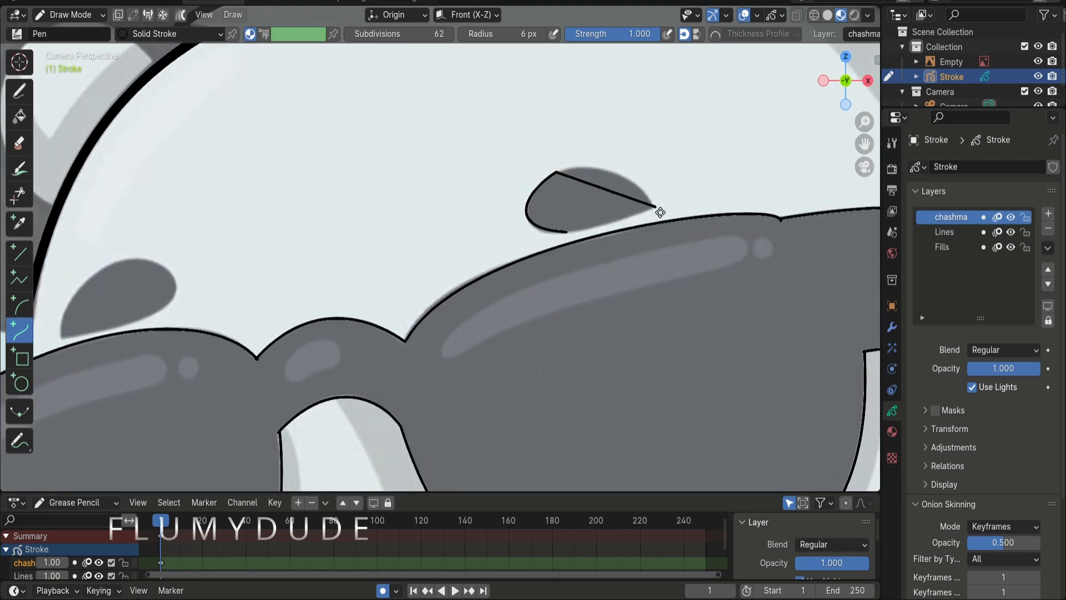
click(657, 212)
drag(619, 198, 645, 175)
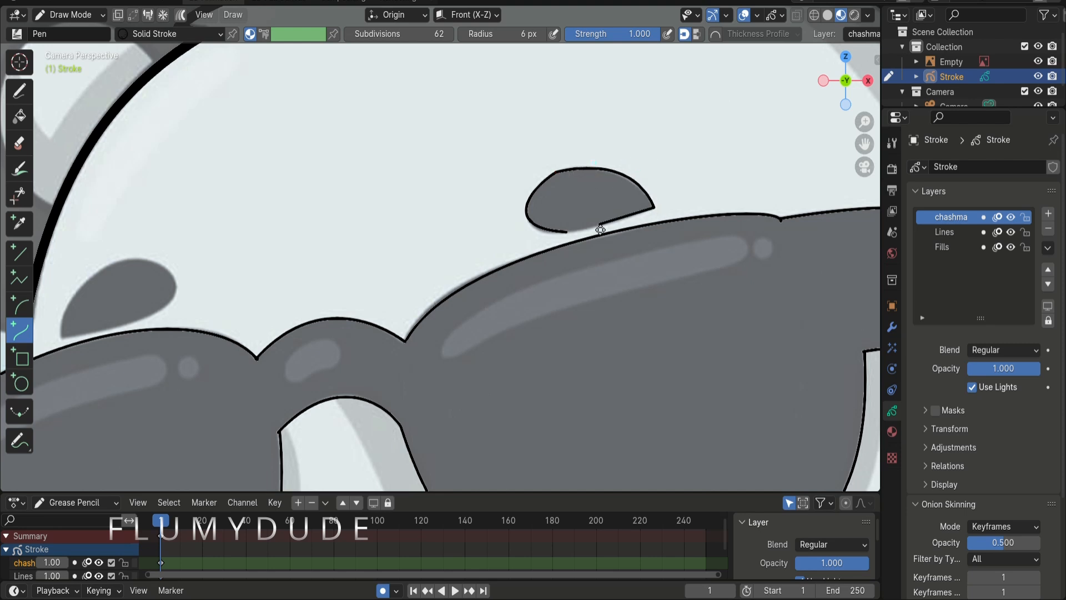
click(565, 236)
drag(600, 229, 605, 234)
Smooth the outline of the eyebrow above the larger lens in Sculpt Mode and return to Draw Mode
click(73, 18)
click(79, 63)
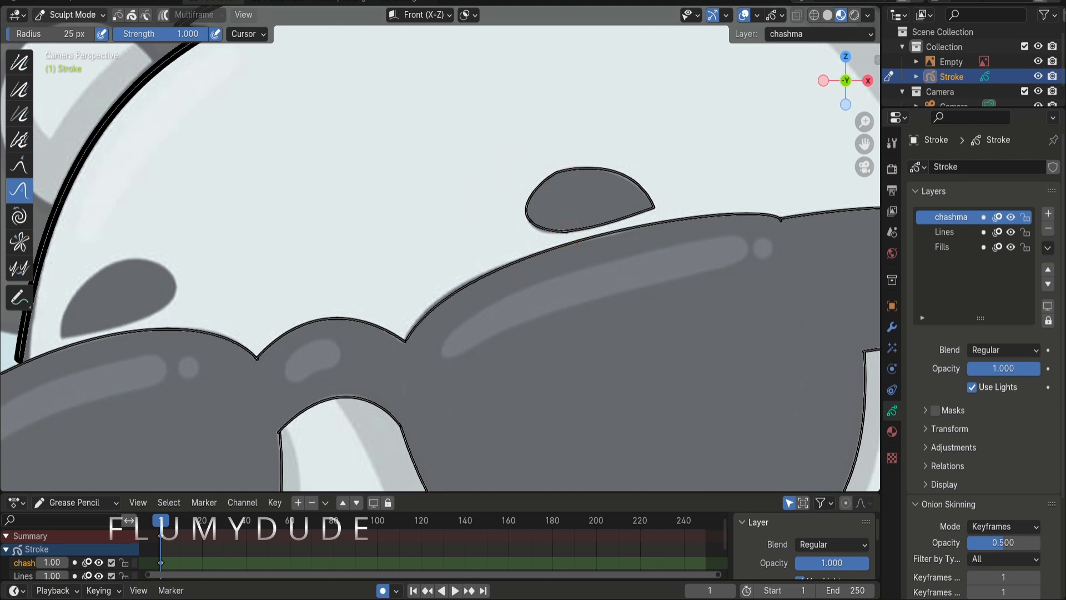
click(70, 14)
click(80, 80)
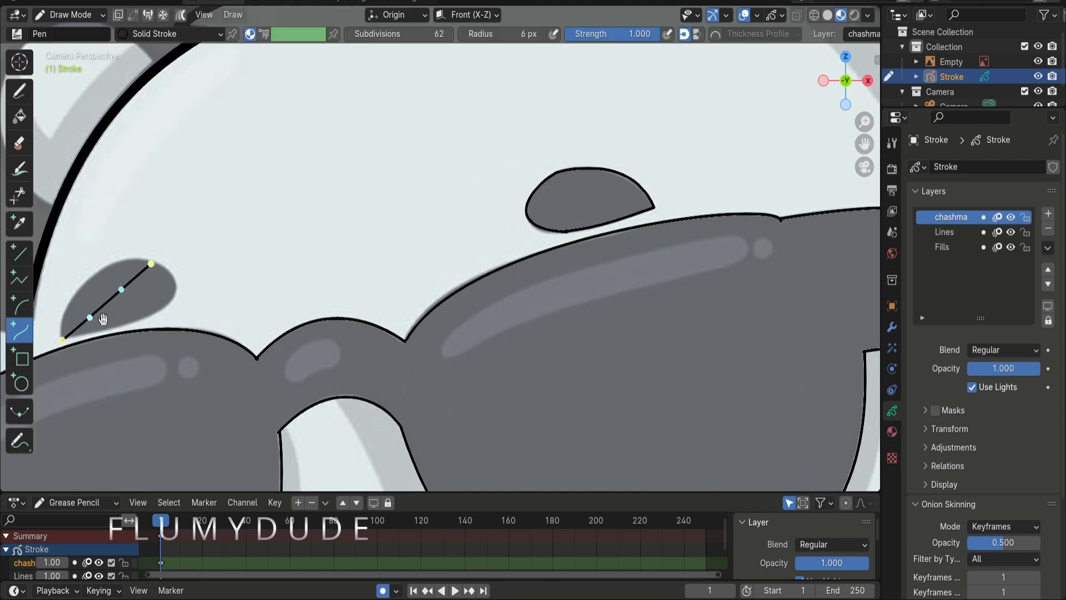
Outline the eyebrow above the smaller lens with connected curves over its top, around its rounded end and back along its bottom edge
drag(103, 318, 156, 222)
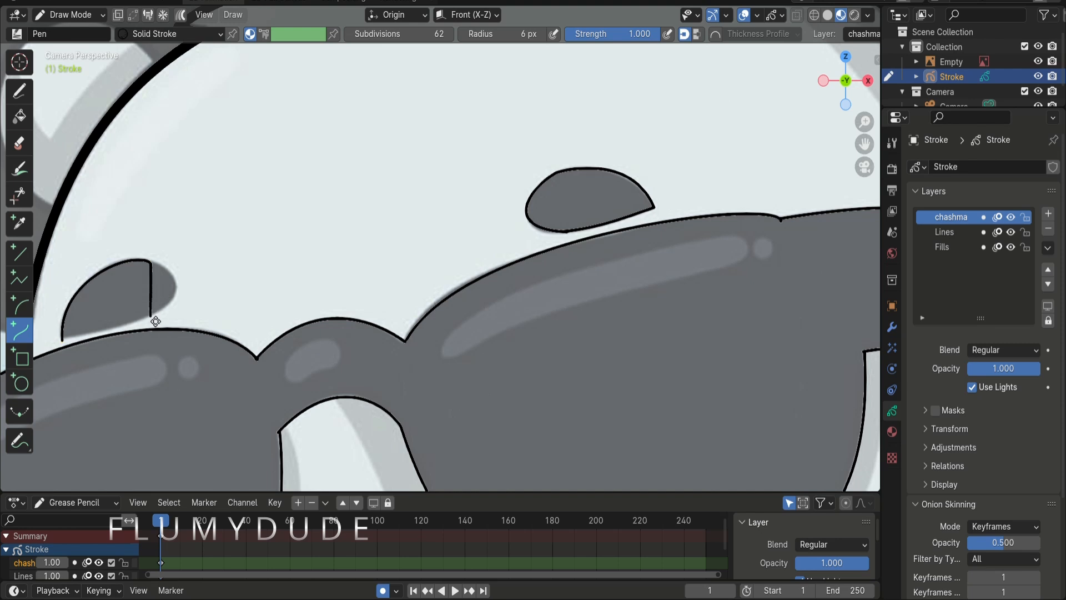
drag(161, 301, 196, 283)
drag(149, 314, 53, 253)
Smooth the rounded end of the eyebrow above the smaller lens in Sculpt Mode and return to Draw Mode
click(80, 17)
click(84, 62)
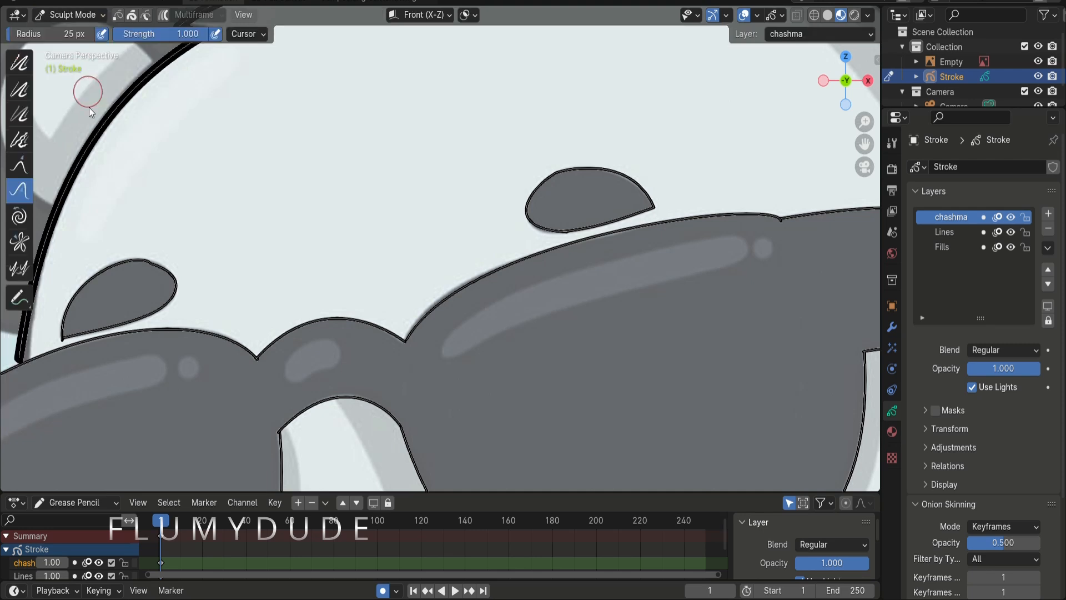
drag(152, 267, 161, 280)
click(72, 14)
click(83, 78)
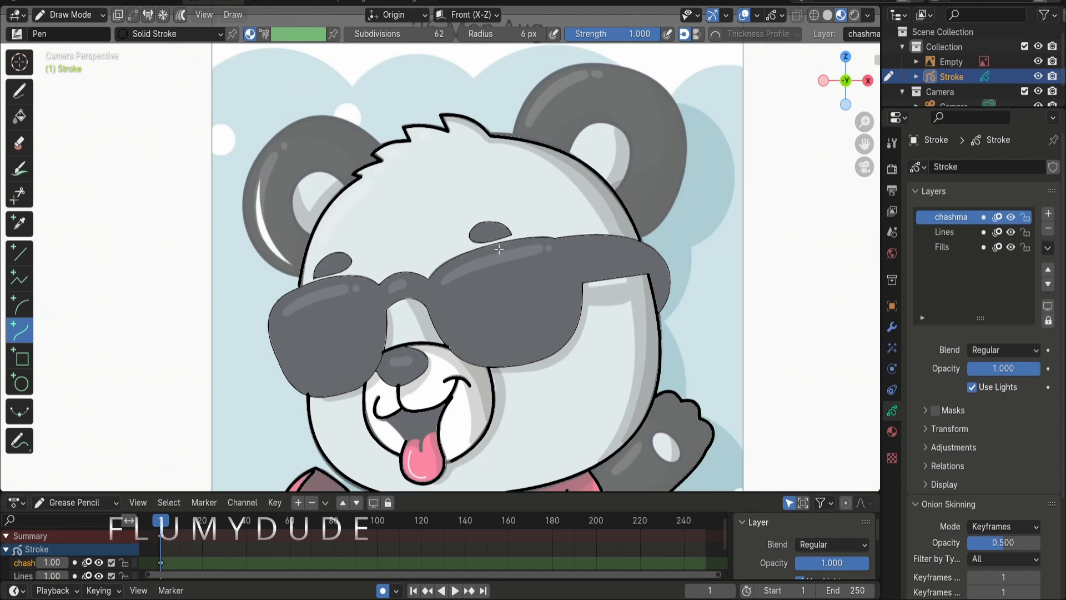
Set the pen radius to 20 px and trace the arched top of the larger ear's light inner patch from the head outline
scroll(798, 170, up, 3)
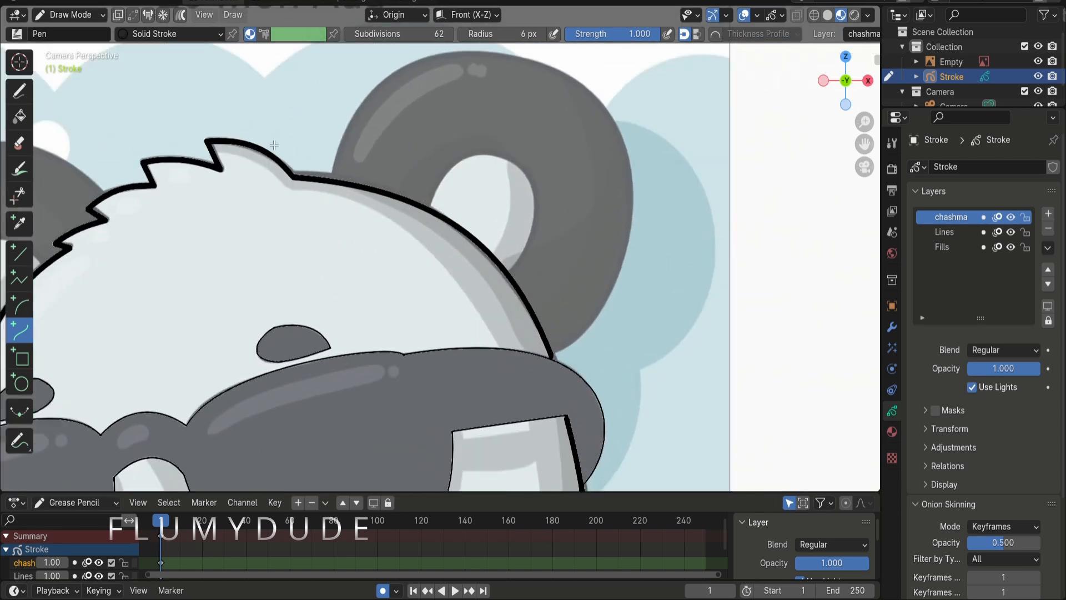
click(76, 12)
click(542, 37)
click(543, 36)
click(542, 37)
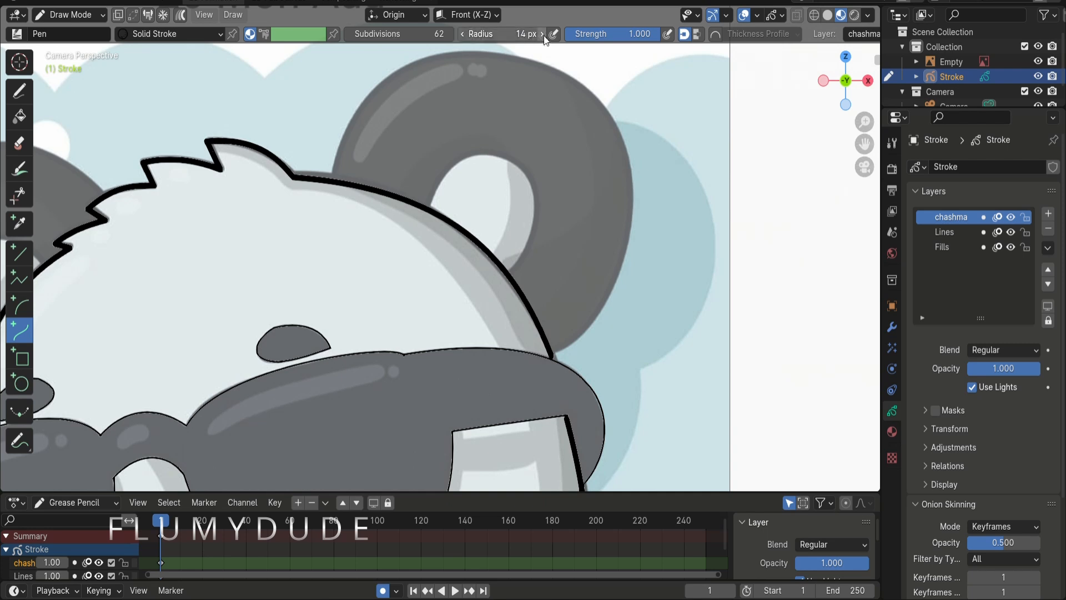
click(542, 37)
click(543, 36)
click(543, 37)
mouse_move(432, 211)
mouse_down()
mouse_move(519, 261)
mouse_move(524, 278)
mouse_move(542, 198)
mouse_move(454, 137)
mouse_up()
drag(503, 200, 535, 146)
Continue the larger ear's inner patch outline with a connected curve down to the head outline
key(e)
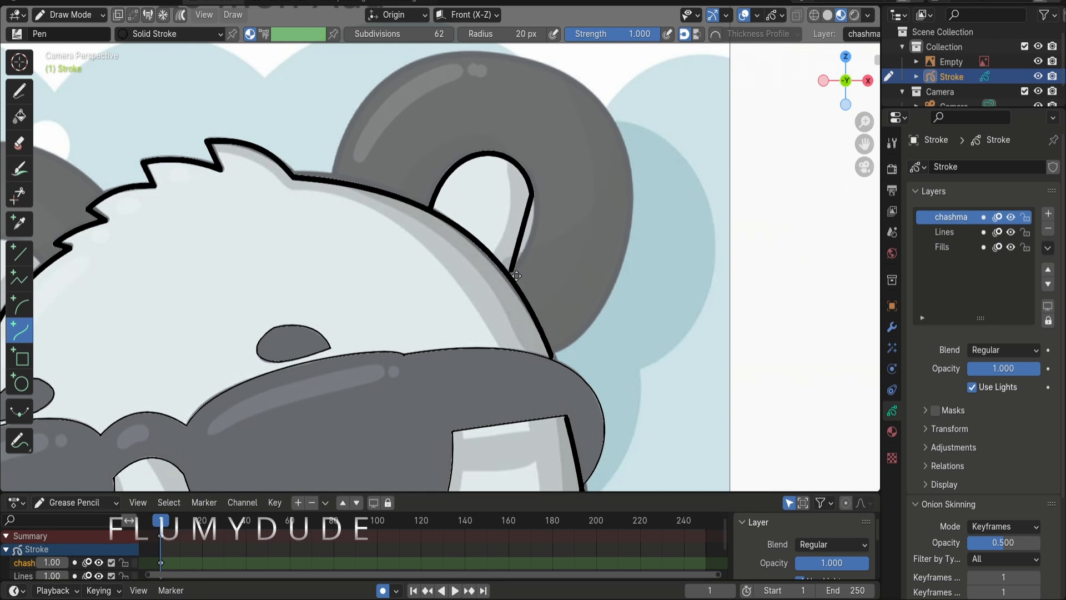
click(507, 268)
drag(517, 247, 533, 255)
drag(526, 224, 543, 231)
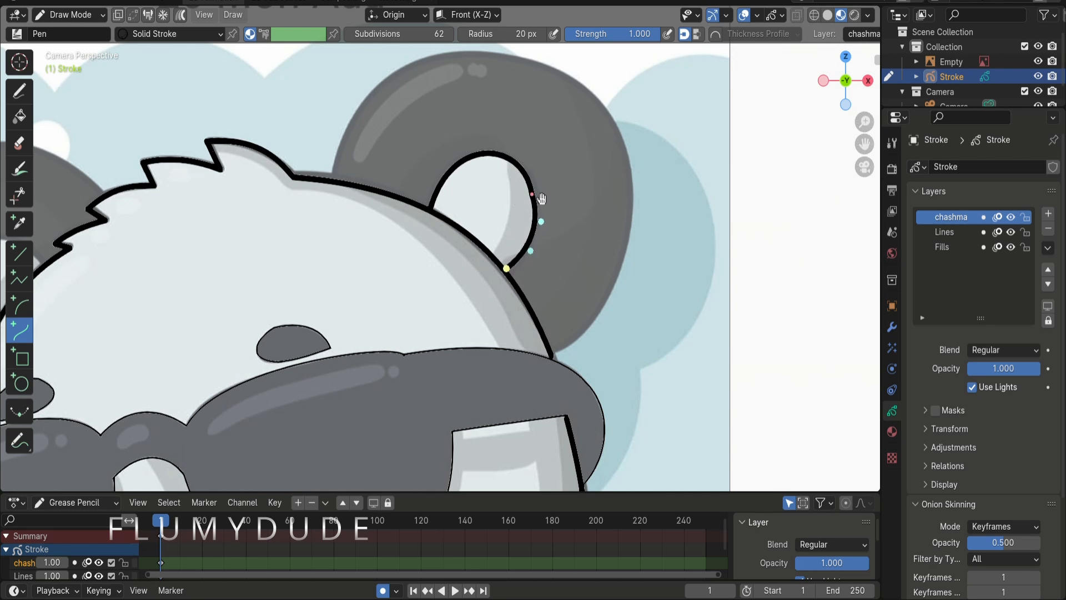
key(Return)
Trace the light inner patch of the smaller ear with curves starting and ending at the head outline
drag(867, 149, 1037, 119)
mouse_move(178, 324)
mouse_down()
mouse_move(171, 245)
mouse_move(235, 237)
mouse_move(188, 245)
mouse_move(180, 177)
mouse_move(164, 201)
mouse_up()
key(Return)
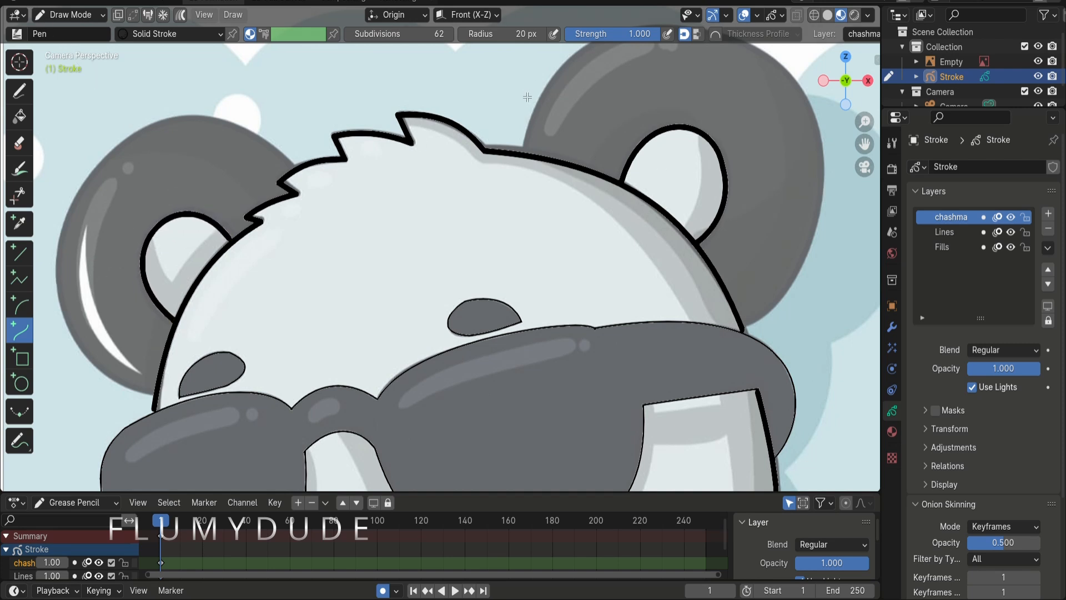
Make the Fills layer active and trace the smaller ear's outer side from the head outline upward
click(939, 247)
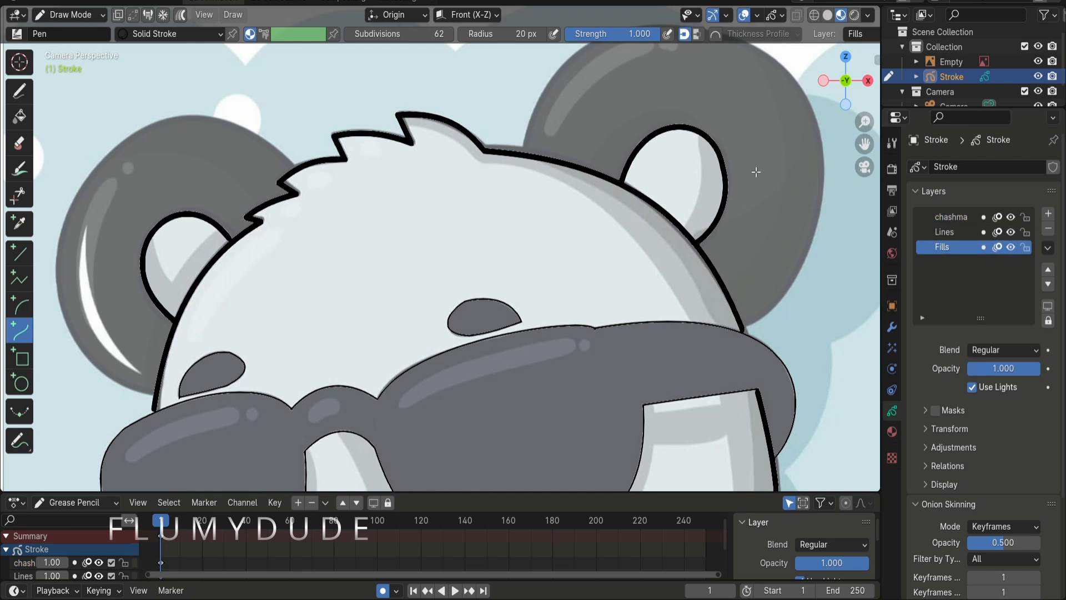
mouse_move(153, 395)
mouse_down()
mouse_move(146, 314)
mouse_move(96, 169)
mouse_up()
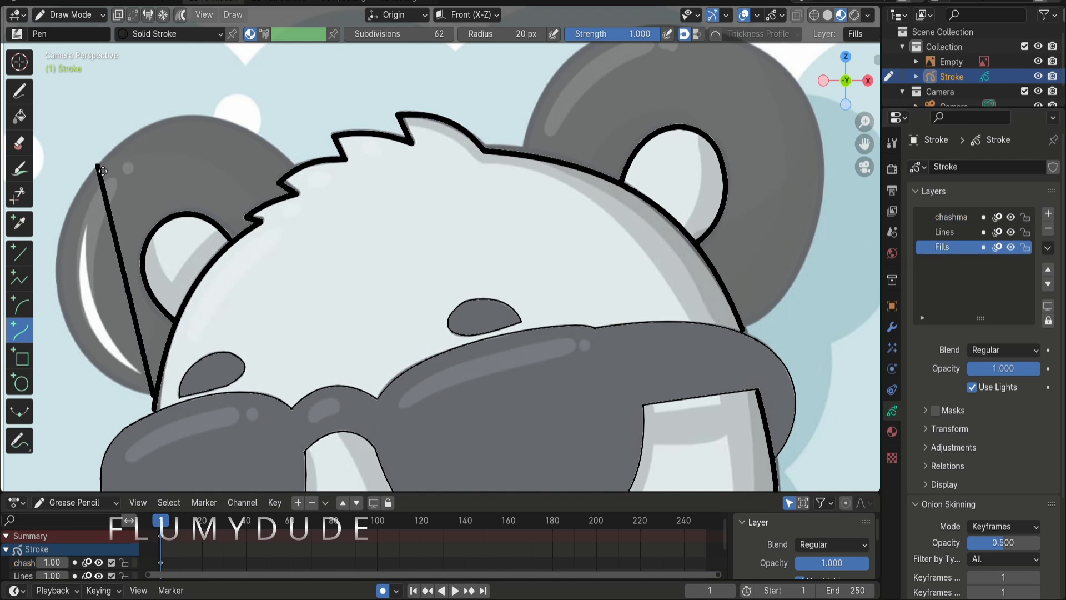
drag(139, 317, 30, 374)
mouse_move(135, 240)
mouse_down()
mouse_move(68, 250)
mouse_move(71, 208)
mouse_up()
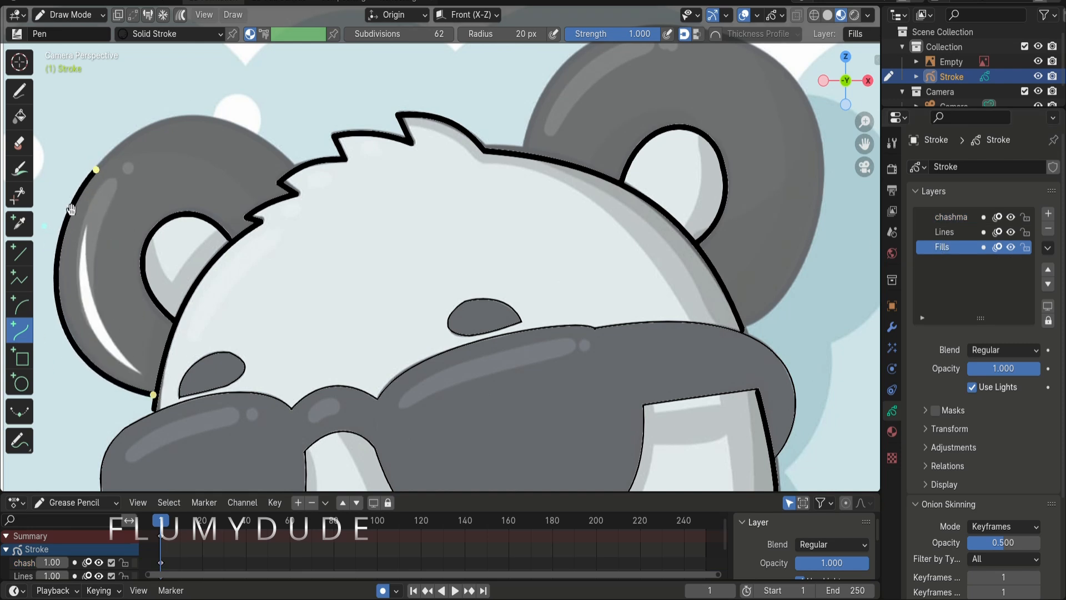
Complete the smaller ear's outline with a connected curve over its top to the hair tufts, refining the curve's handles
key(e)
click(297, 166)
drag(165, 173, 192, 81)
drag(232, 173, 249, 125)
drag(299, 170, 296, 171)
drag(249, 126, 247, 120)
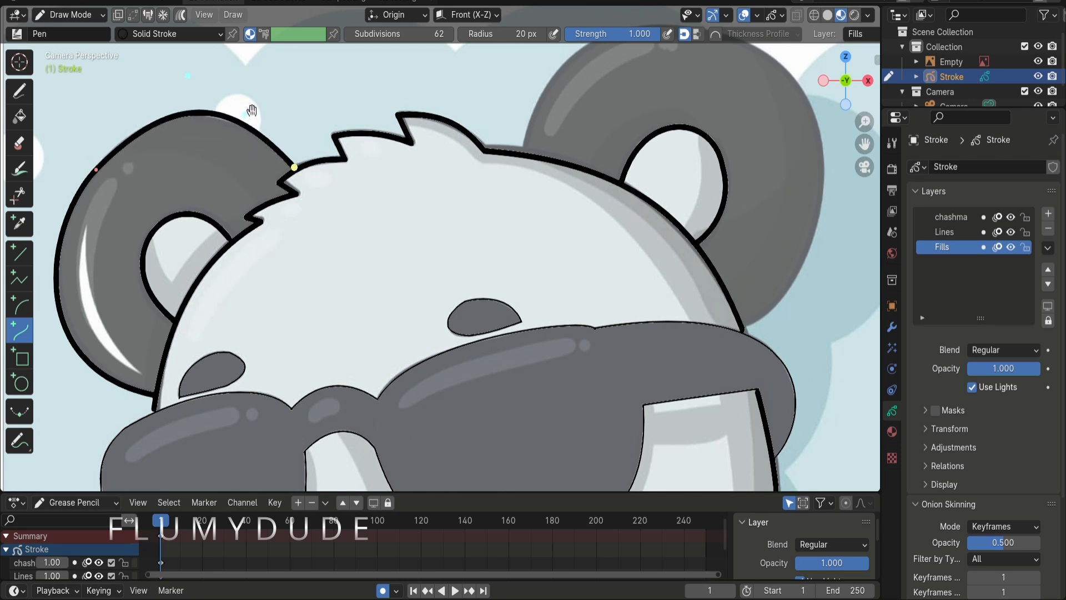
drag(190, 80, 187, 76)
drag(128, 126, 123, 135)
key(e)
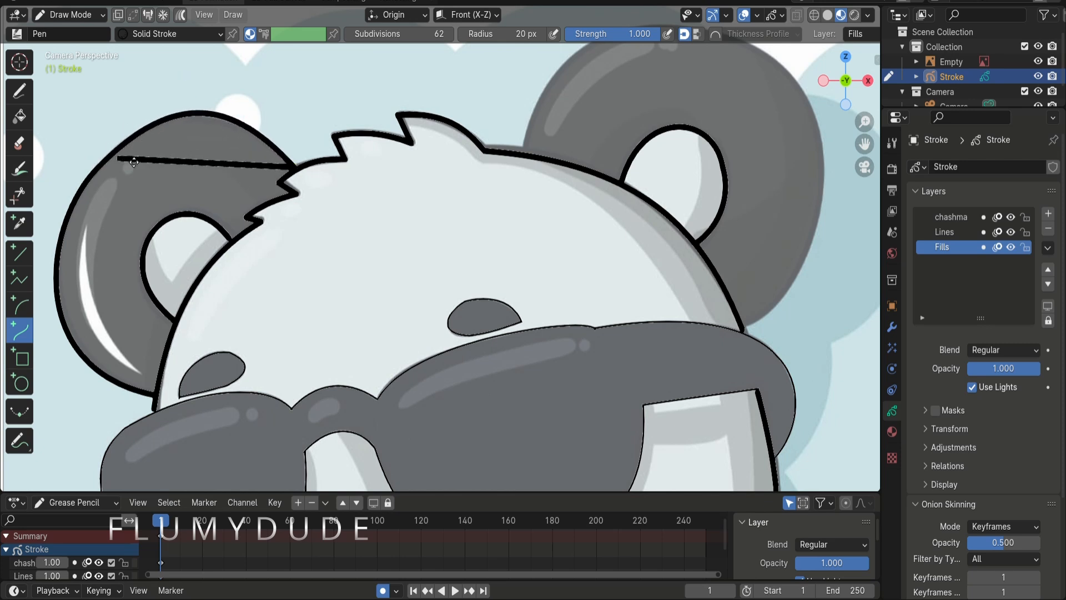
right_click(119, 162)
key(Return)
Trace the larger ear's inner side and top with a curve rising from the head outline
shift+middle_drag(850, 155, 661, 238)
drag(335, 233, 548, 131)
drag(407, 200, 359, 127)
drag(476, 165, 468, 80)
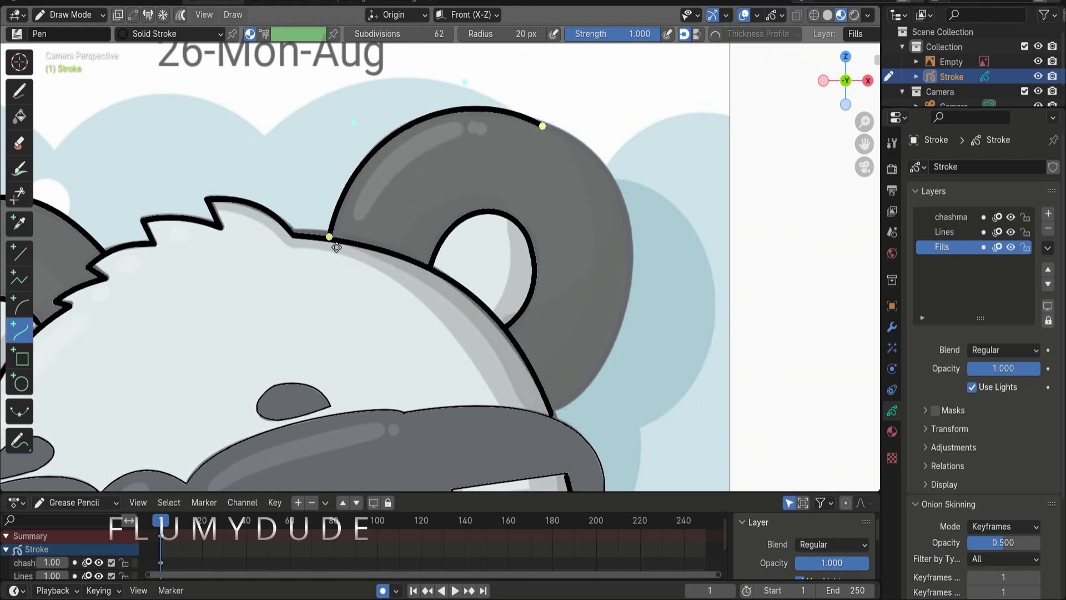
Continue the larger ear's outline down its outer side and around its lower end to the head with two connected curves
key(e)
click(614, 356)
drag(567, 217, 670, 190)
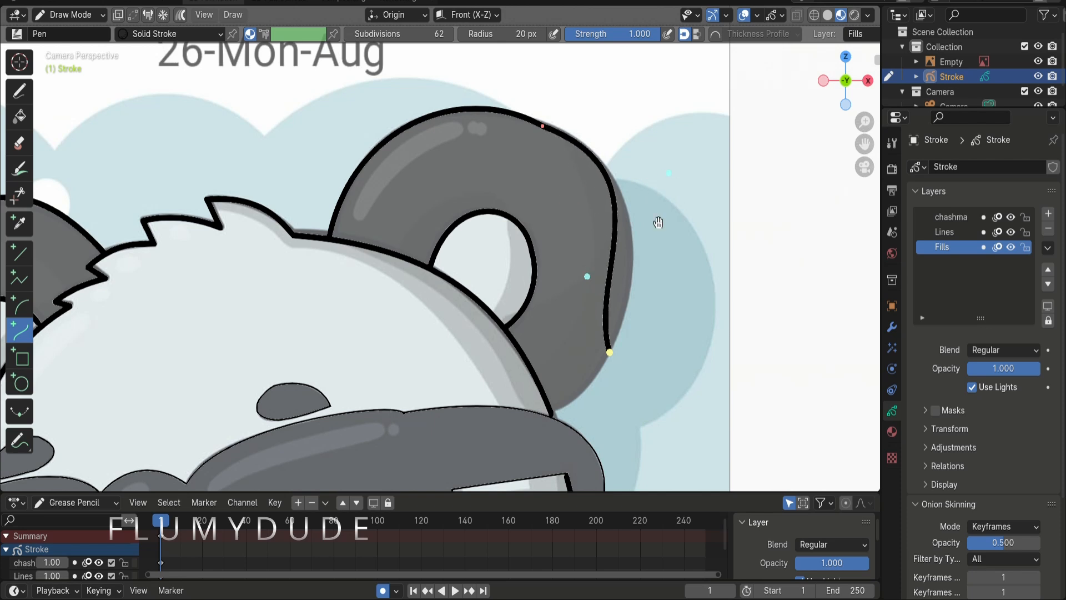
drag(589, 279, 636, 297)
drag(550, 133, 545, 131)
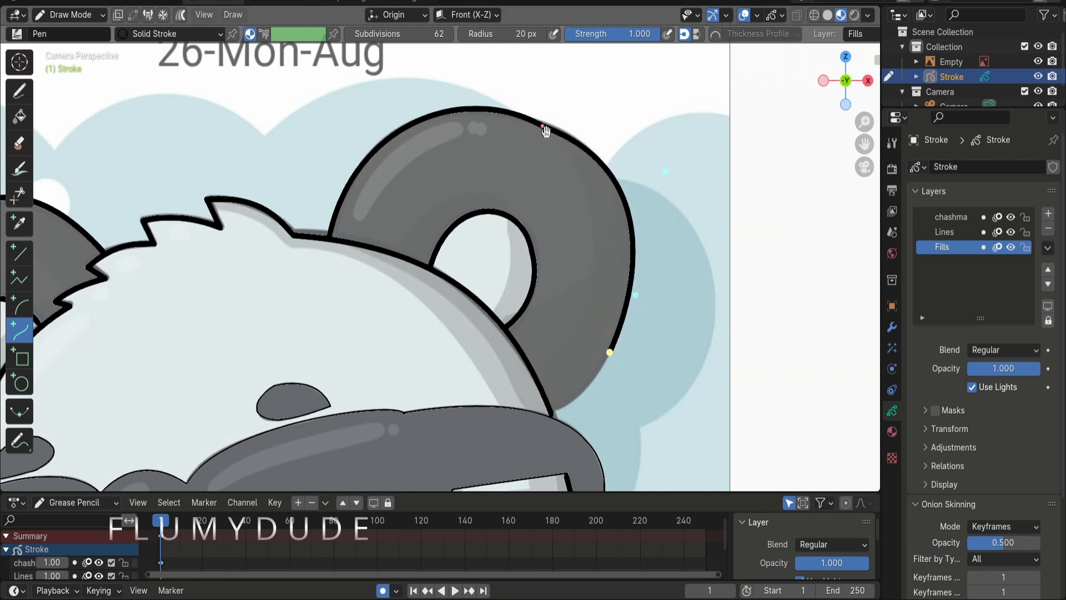
key(e)
click(558, 423)
drag(577, 401, 608, 385)
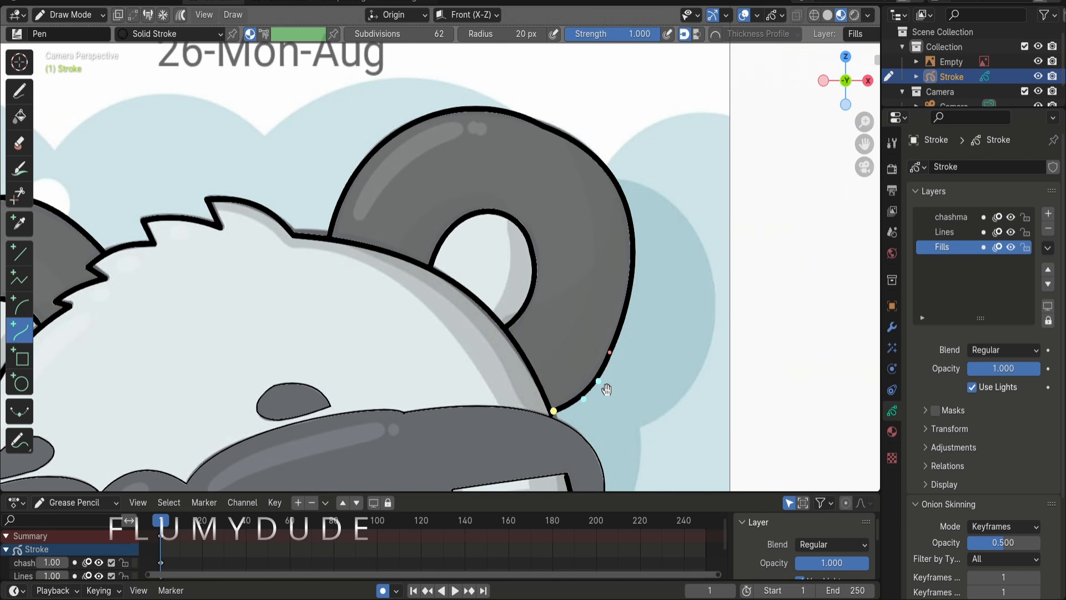
key(Return)
Smooth the joint in the larger ear's upper outline in Sculpt Mode and return to Draw Mode
drag(874, 153, 808, 259)
scroll(740, 223, up, 3)
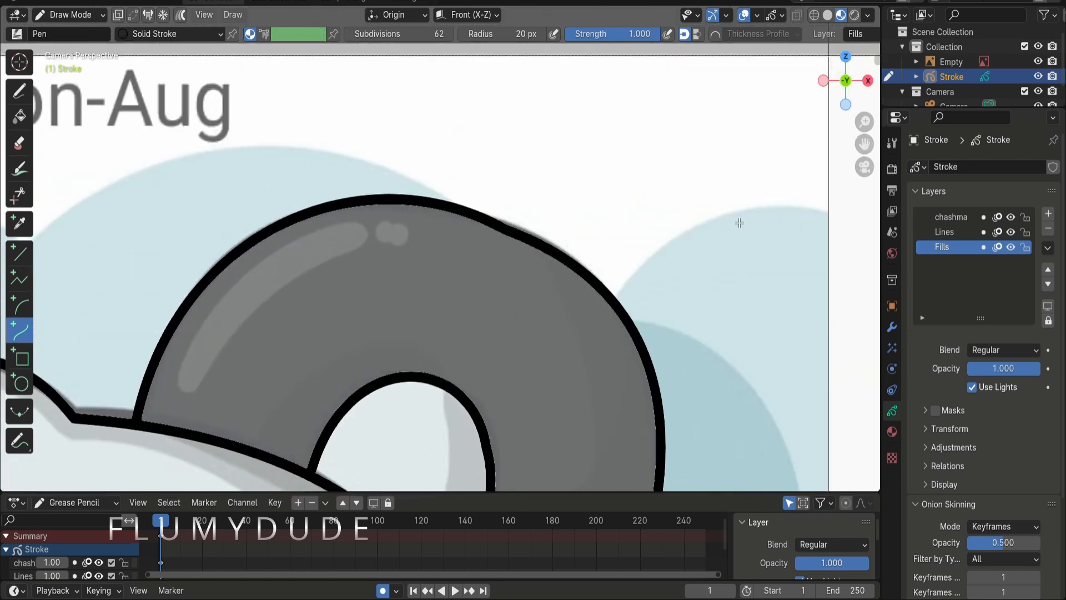
click(76, 15)
click(74, 60)
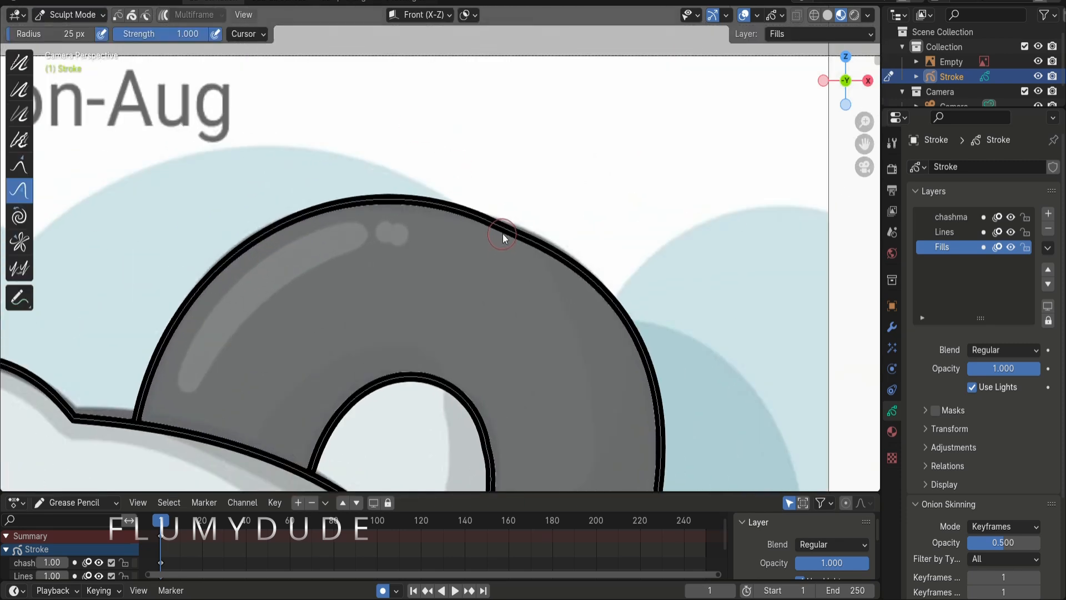
scroll(504, 239, down, 4)
click(71, 15)
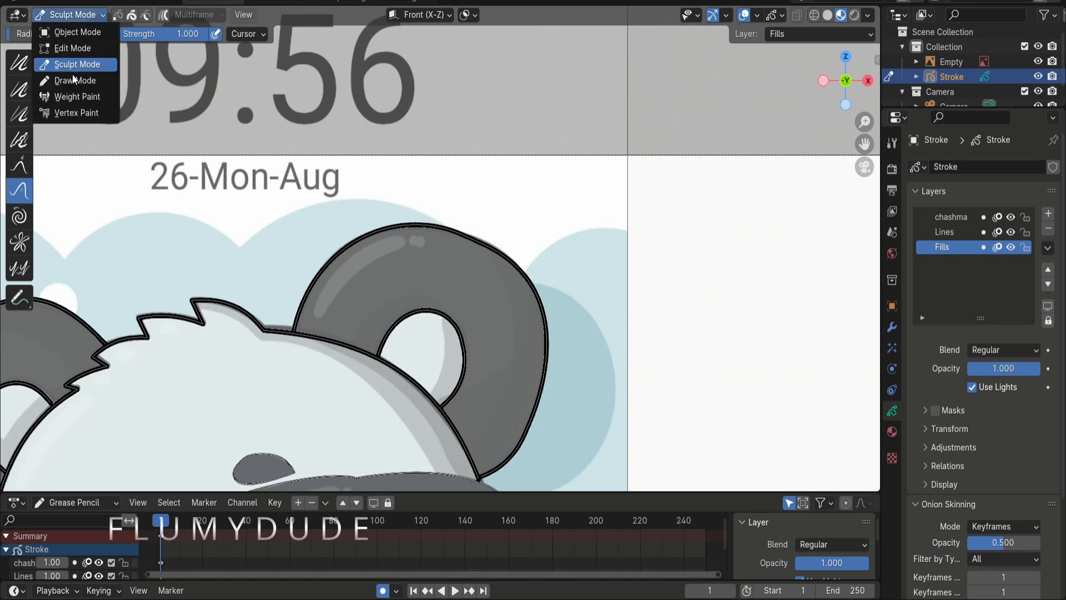
click(73, 78)
key(Home)
scroll(666, 222, up, 2)
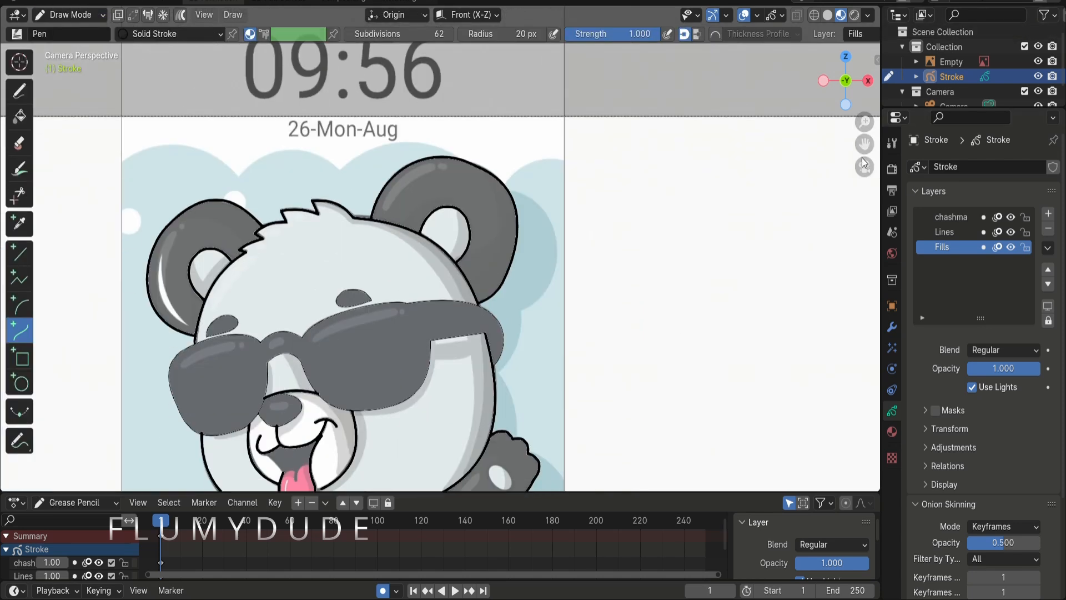
shift+middle_drag(879, 139, 917, 31)
key(Home)
scroll(874, 136, up, 6)
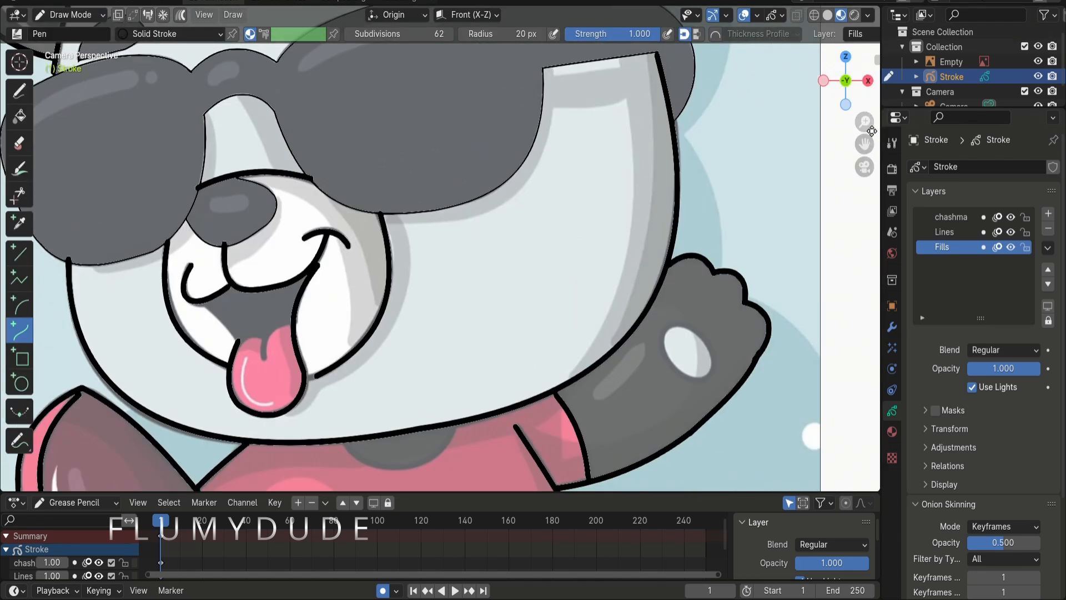
drag(866, 142, 897, 1)
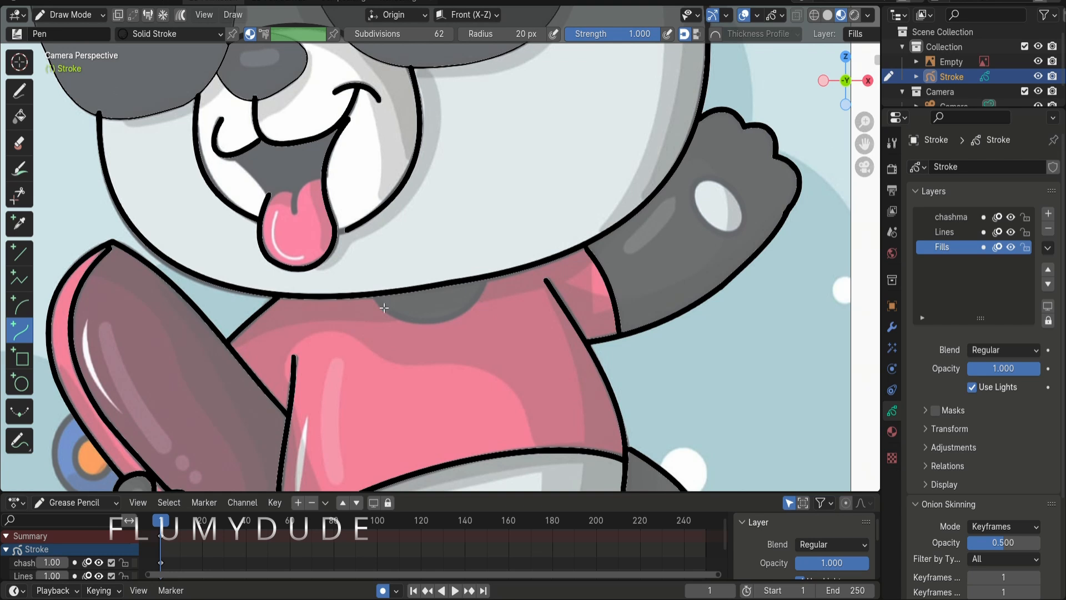
Trace the shirt's neckline below the chin with a curve sagging between two points on the head outline
drag(374, 297, 487, 280)
drag(412, 292, 420, 342)
drag(449, 286, 470, 321)
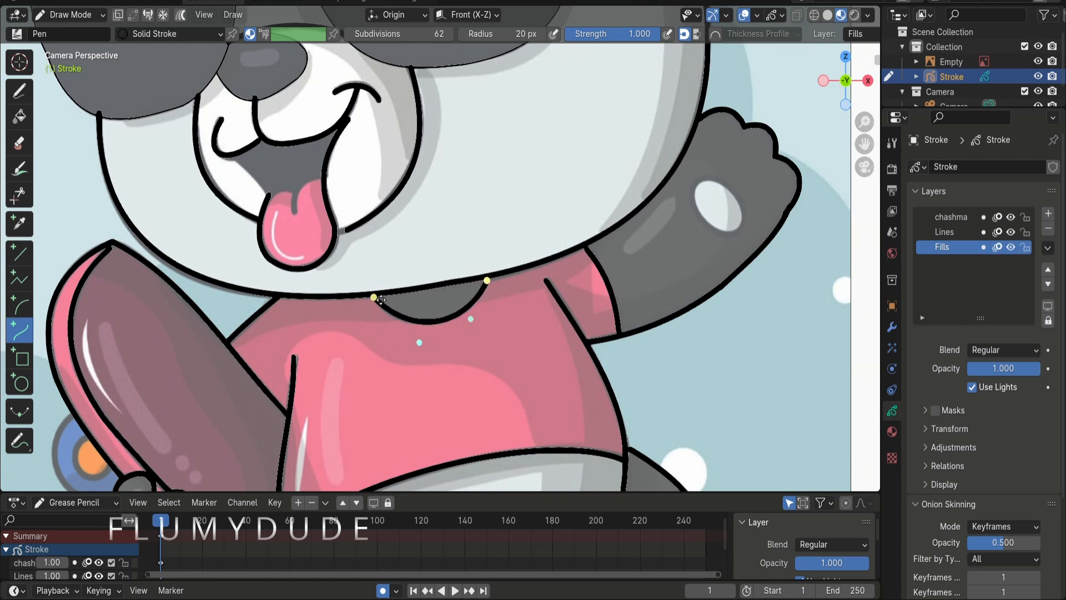
drag(419, 343, 411, 340)
key(Return)
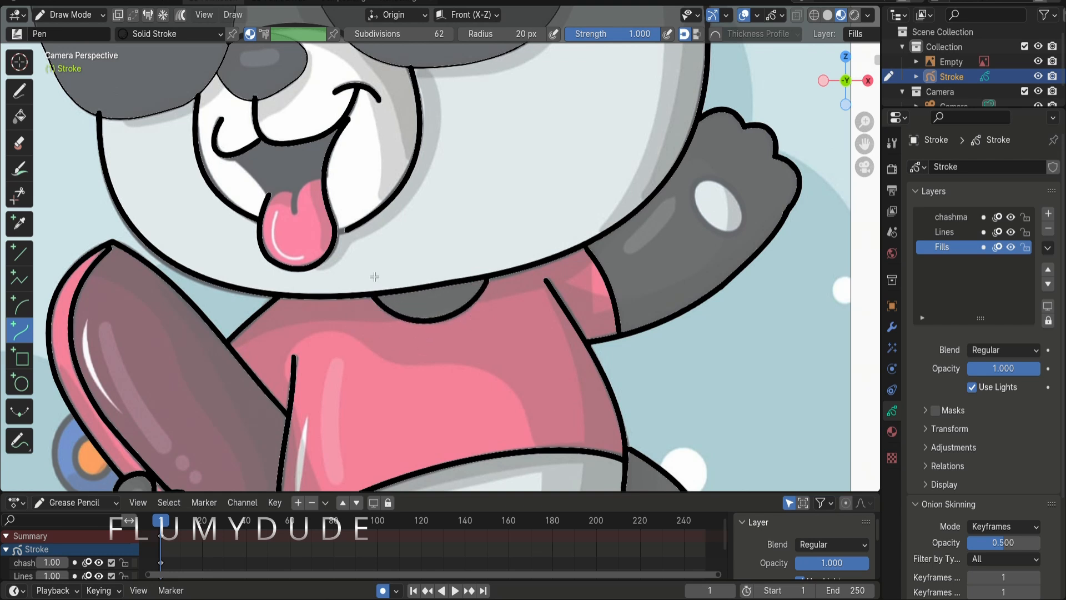
Trace the orange hub of the skateboard's upper wheel with a curve starting and ending at the board's edge
key(Home)
scroll(791, 178, up, 8)
shift+middle_drag(722, 250, 881, 101)
scroll(439, 248, up, 2)
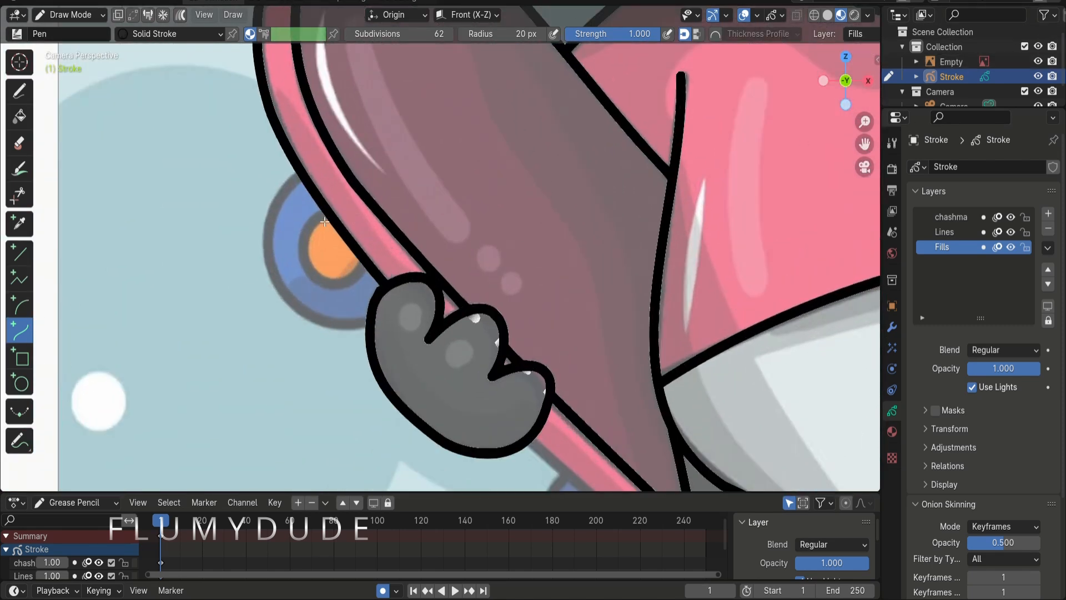
mouse_move(324, 222)
mouse_down()
mouse_move(362, 269)
mouse_move(293, 266)
mouse_move(316, 298)
mouse_move(278, 243)
mouse_up()
drag(316, 298, 321, 315)
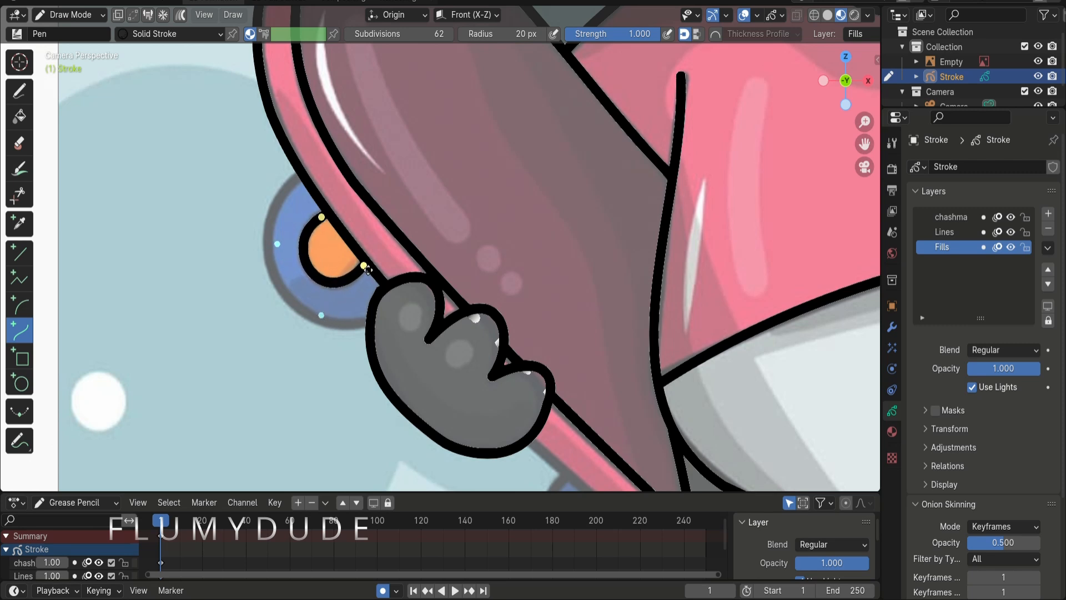
key(Return)
Trace the upper wheel's outer rim with a curve from the board's edge to the hand, refining its handles
mouse_move(293, 179)
mouse_down()
mouse_move(381, 292)
mouse_move(362, 323)
mouse_up()
drag(340, 276, 228, 308)
mouse_move(318, 228)
mouse_down()
mouse_move(268, 208)
mouse_move(269, 195)
mouse_up()
drag(227, 308, 236, 322)
mouse_move(269, 195)
mouse_down()
mouse_move(262, 183)
mouse_move(264, 194)
mouse_up()
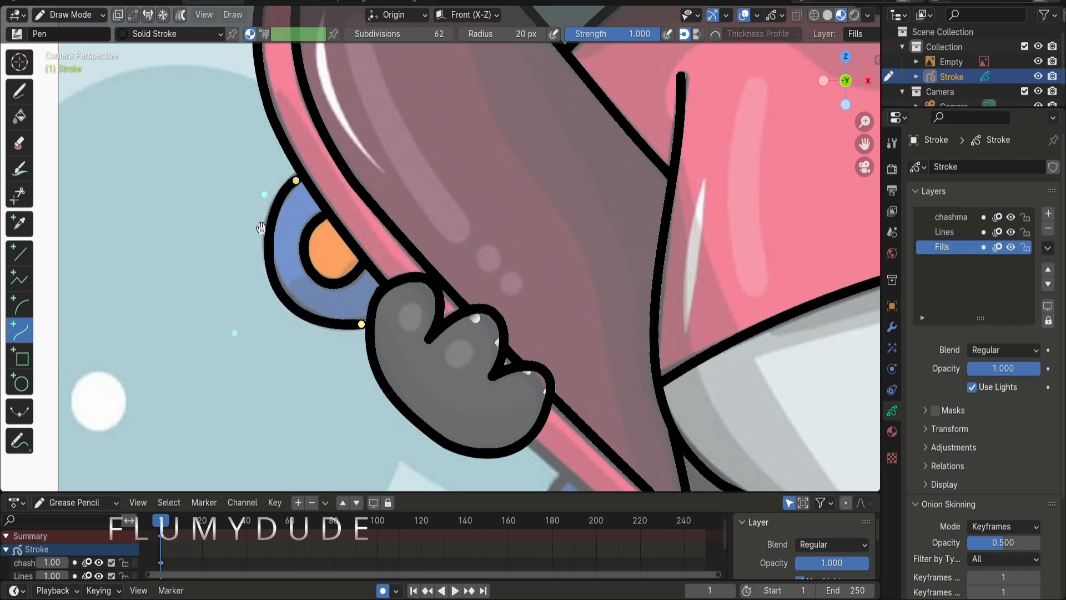
drag(236, 322, 241, 326)
drag(264, 194, 258, 195)
key(Return)
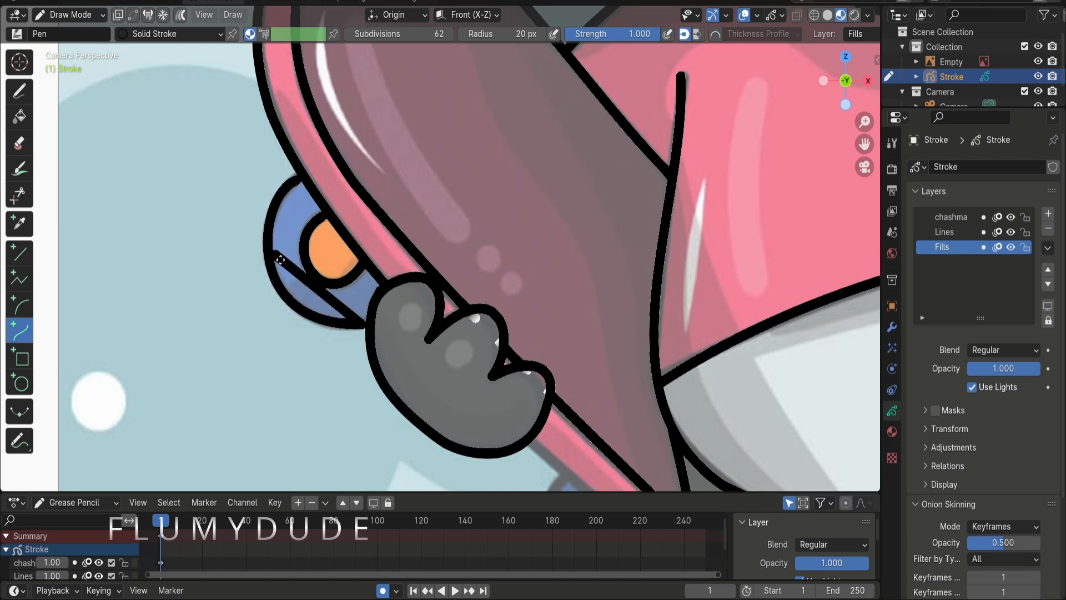
Trace the skateboard's lower edge from the gripping hand to the standing leg
shift+middle_drag(855, 167, 556, 7)
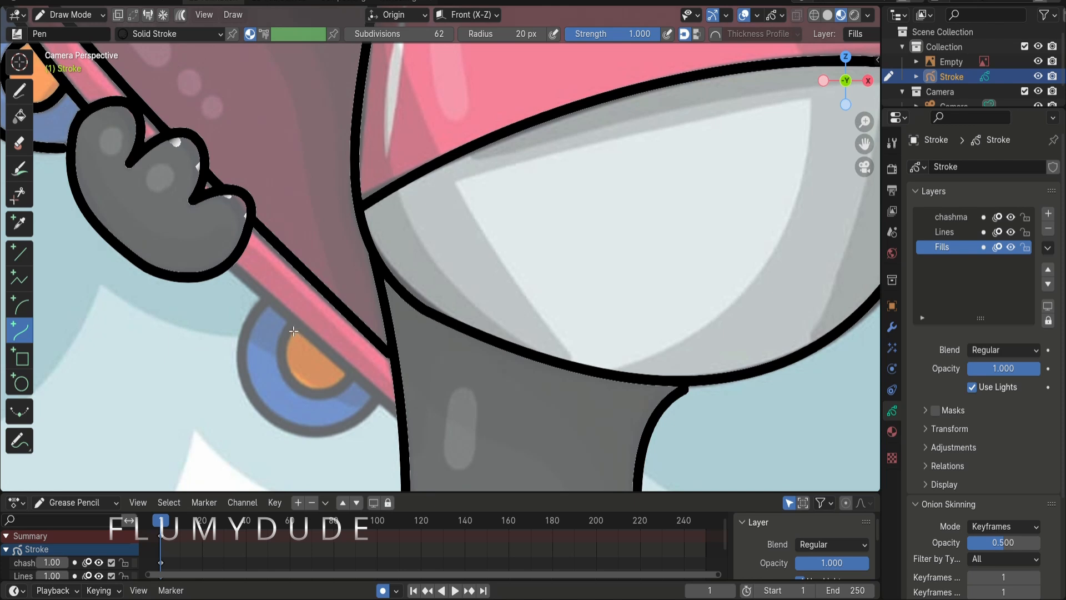
drag(294, 331, 342, 380)
drag(290, 327, 230, 267)
Trace the orange hub of the skateboard's lower wheel with a curve, adjusting its end points and handles to fit
mouse_move(342, 380)
mouse_down()
mouse_move(401, 421)
mouse_move(345, 364)
mouse_up()
mouse_move(286, 316)
mouse_down()
mouse_move(352, 382)
mouse_move(298, 395)
mouse_up()
key(Return)
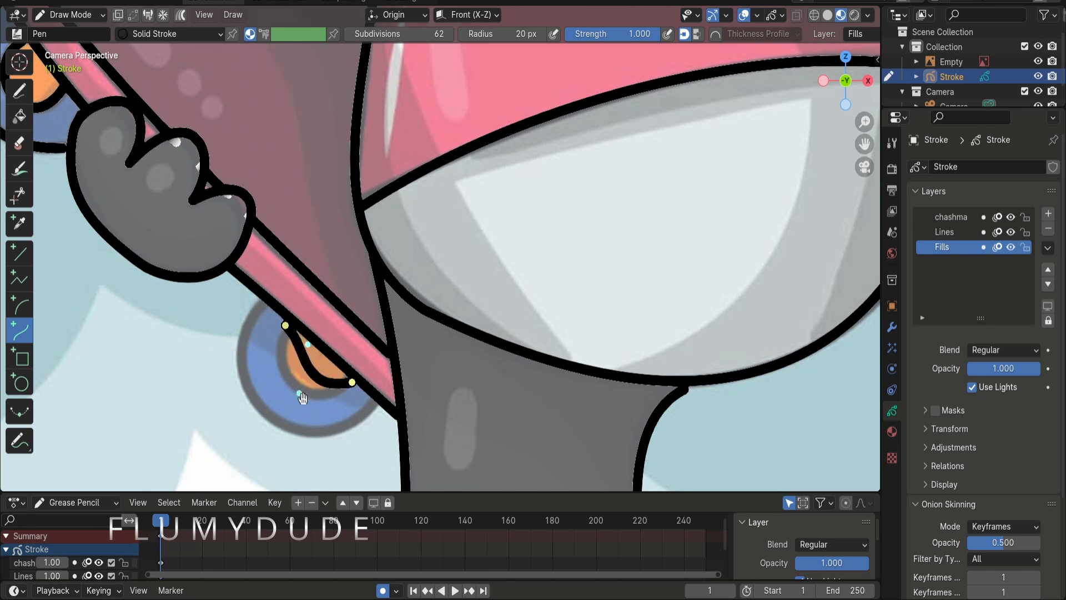
mouse_move(308, 344)
mouse_down()
mouse_move(272, 381)
mouse_move(262, 376)
mouse_move(307, 419)
mouse_up()
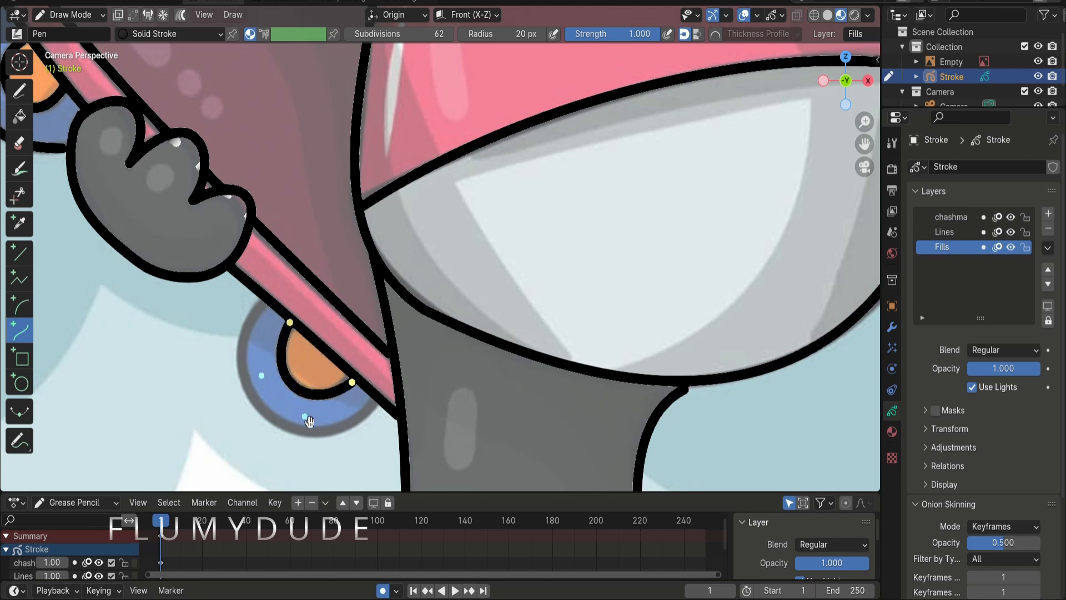
drag(352, 382, 351, 377)
drag(310, 420, 322, 429)
drag(269, 383, 266, 380)
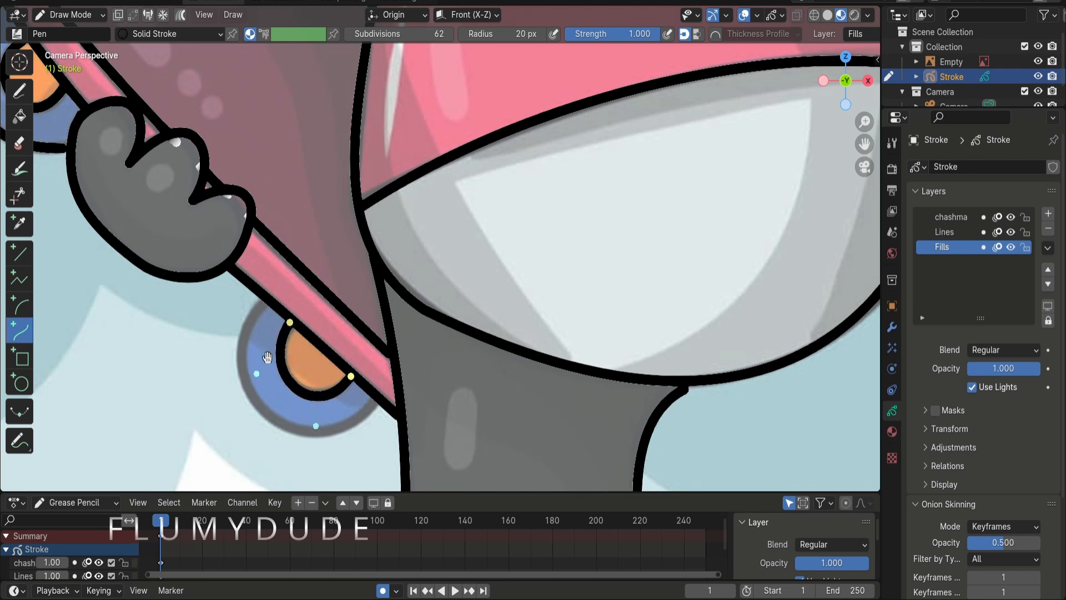
key(Return)
Trace the lower wheel's blue outer rim with a curve anchored on the board's edge, refining its handles and end point
drag(261, 303, 375, 407)
drag(337, 374, 245, 464)
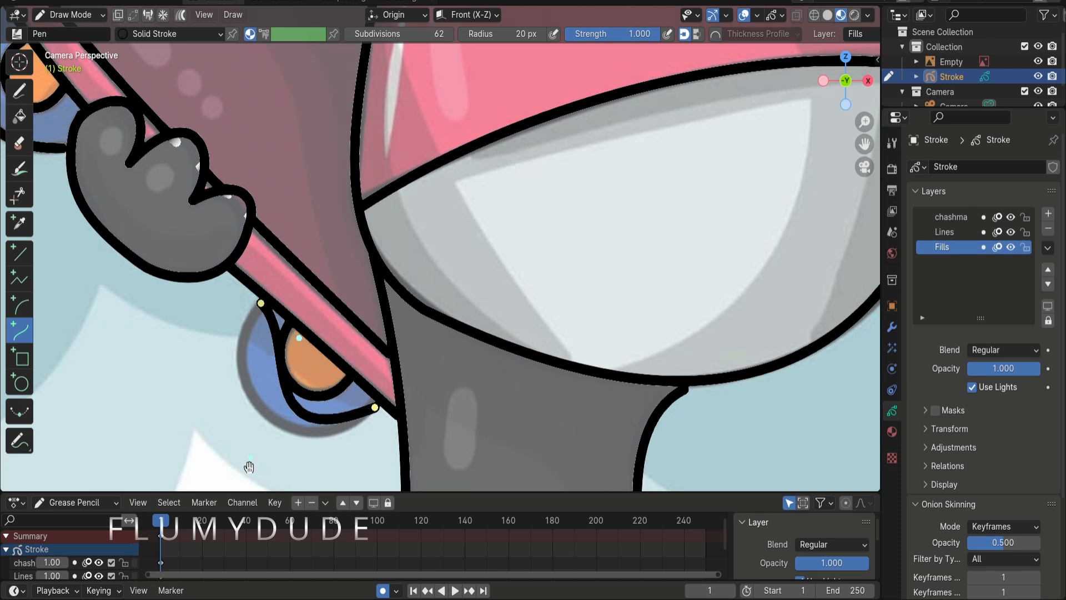
mouse_move(299, 338)
mouse_down()
mouse_move(234, 389)
mouse_move(218, 365)
mouse_up()
drag(245, 464, 275, 490)
drag(217, 365, 204, 360)
drag(274, 490, 277, 487)
drag(375, 407, 378, 400)
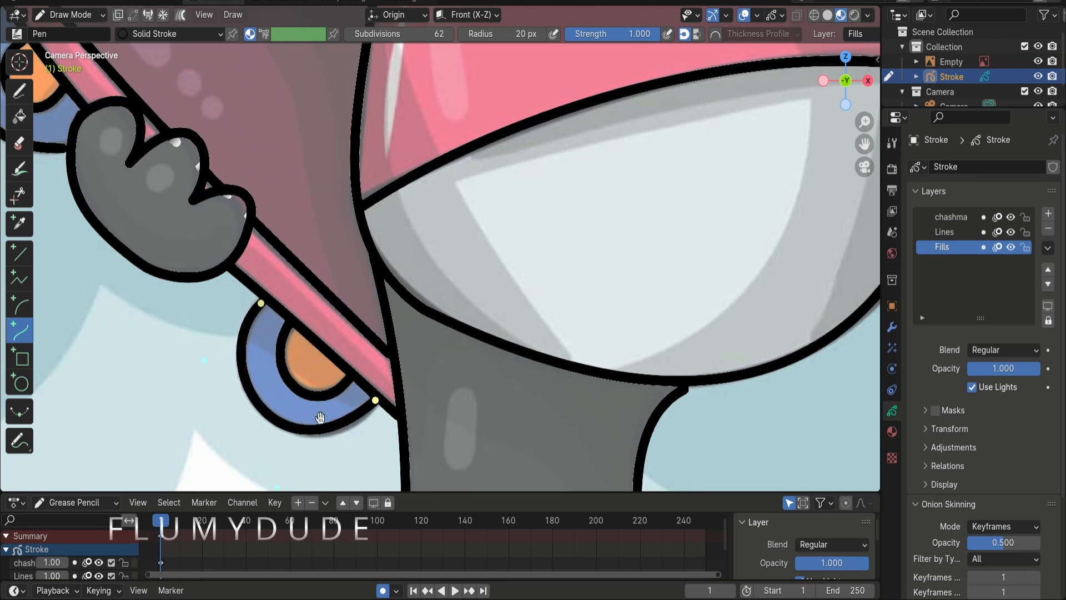
drag(322, 419, 329, 424)
drag(265, 370, 256, 368)
key(e)
key(Escape)
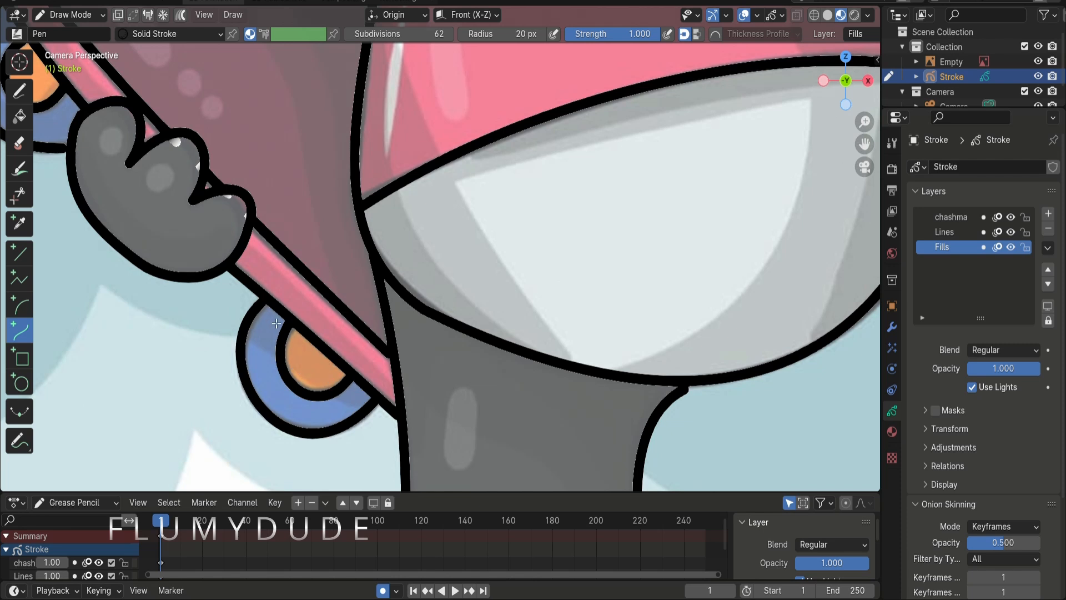
Toggle the reference image's visibility to check the traced line art of the whole panda
scroll(280, 327, down, 7)
mouse_move(872, 149)
mouse_down()
mouse_move(860, 214)
mouse_move(865, 274)
mouse_up()
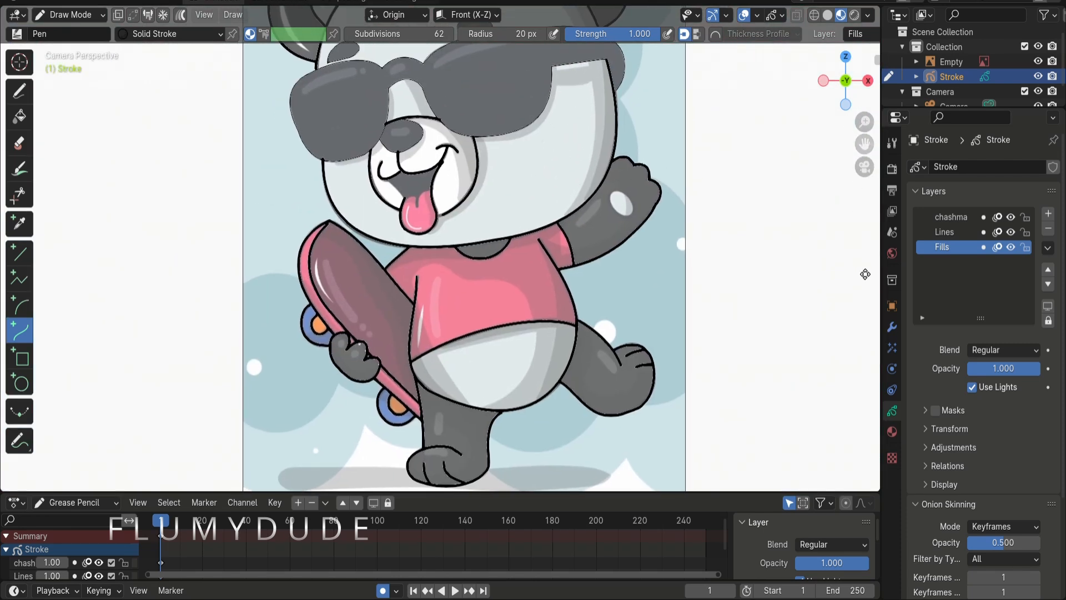
scroll(864, 231, down, 2)
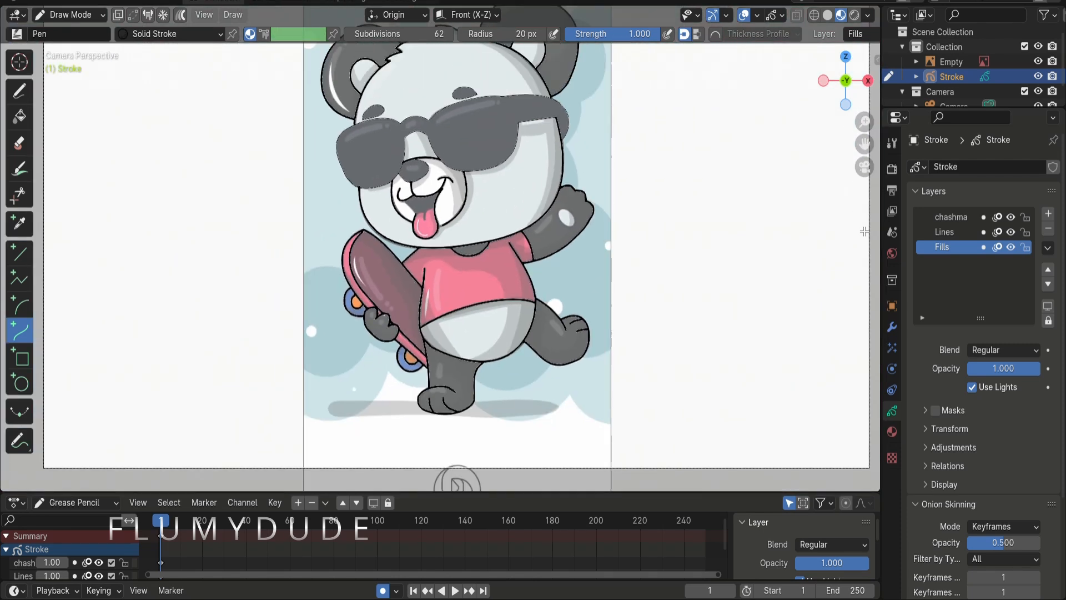
drag(868, 149, 869, 210)
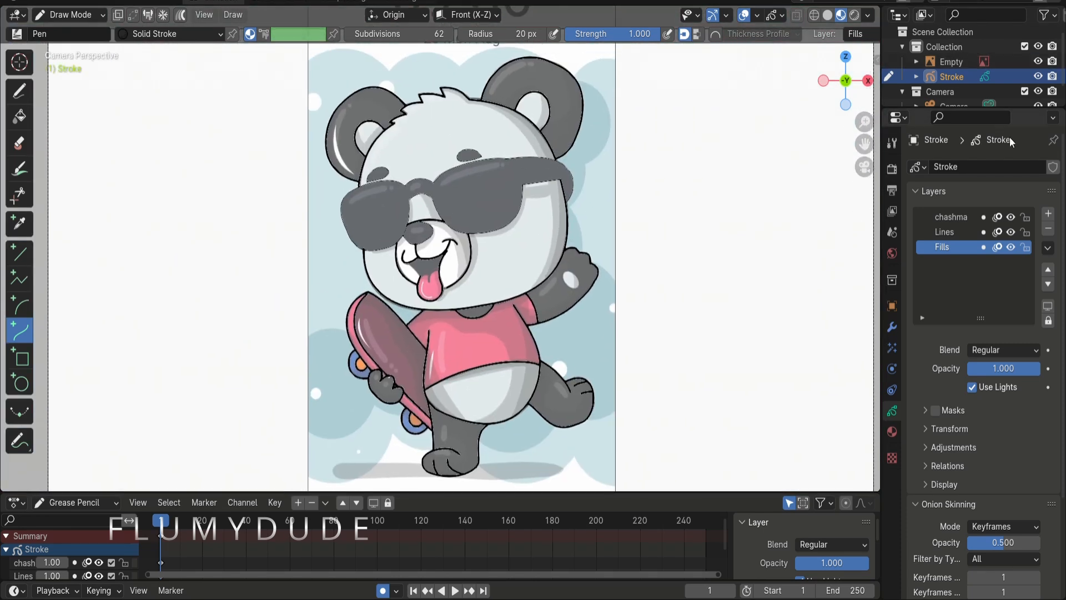
click(1038, 61)
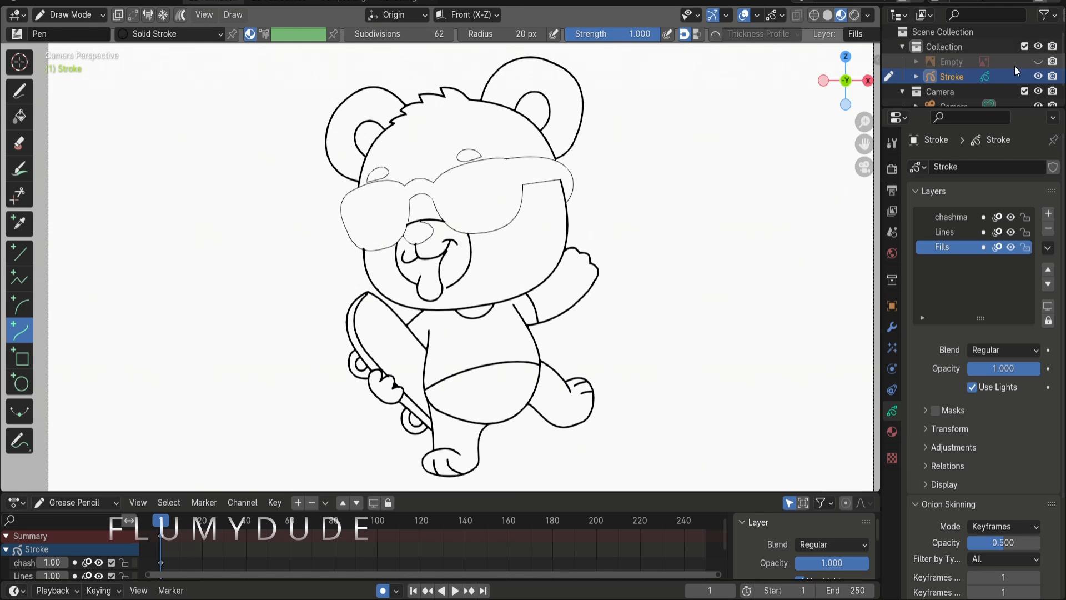
click(1037, 61)
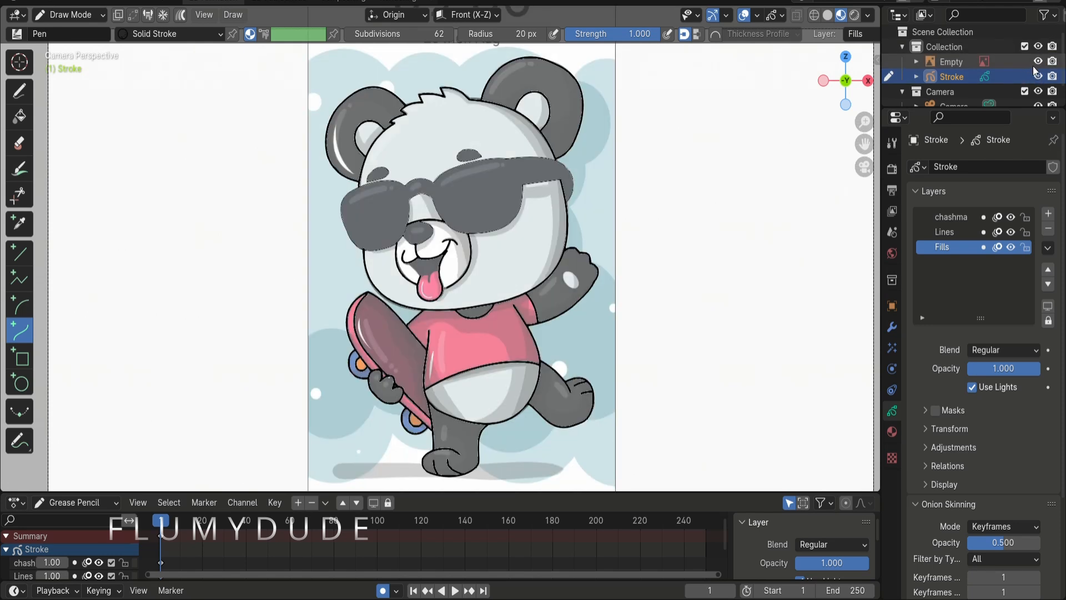
click(1037, 61)
click(1038, 61)
click(1037, 61)
click(1035, 62)
Make the chashma layer active for drawing on the face, discarding the stray curve at the tongue
scroll(485, 273, up, 8)
click(950, 216)
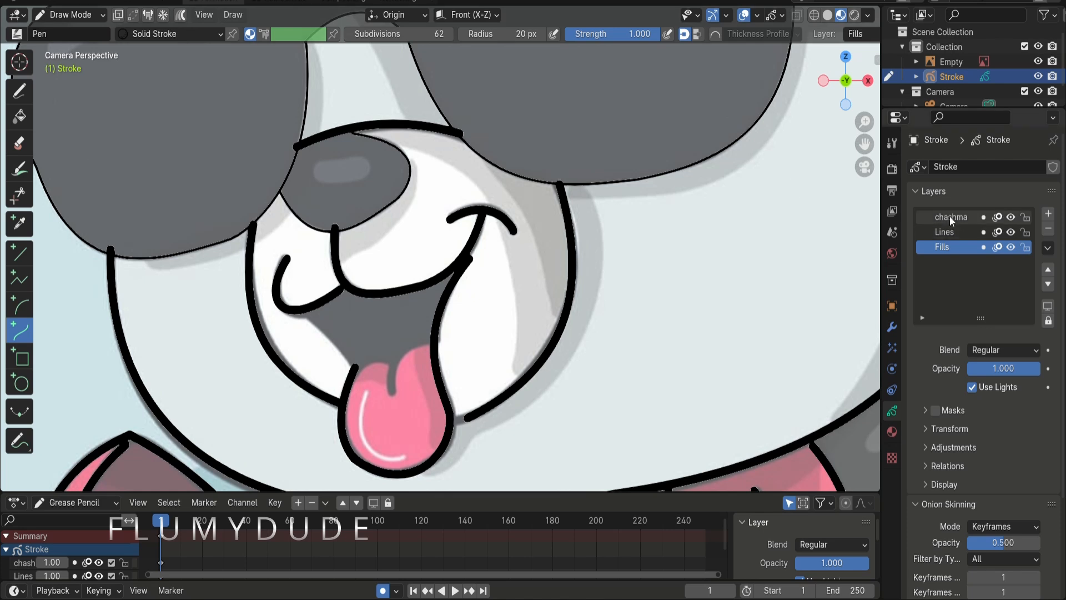
key(e)
right_click(494, 150)
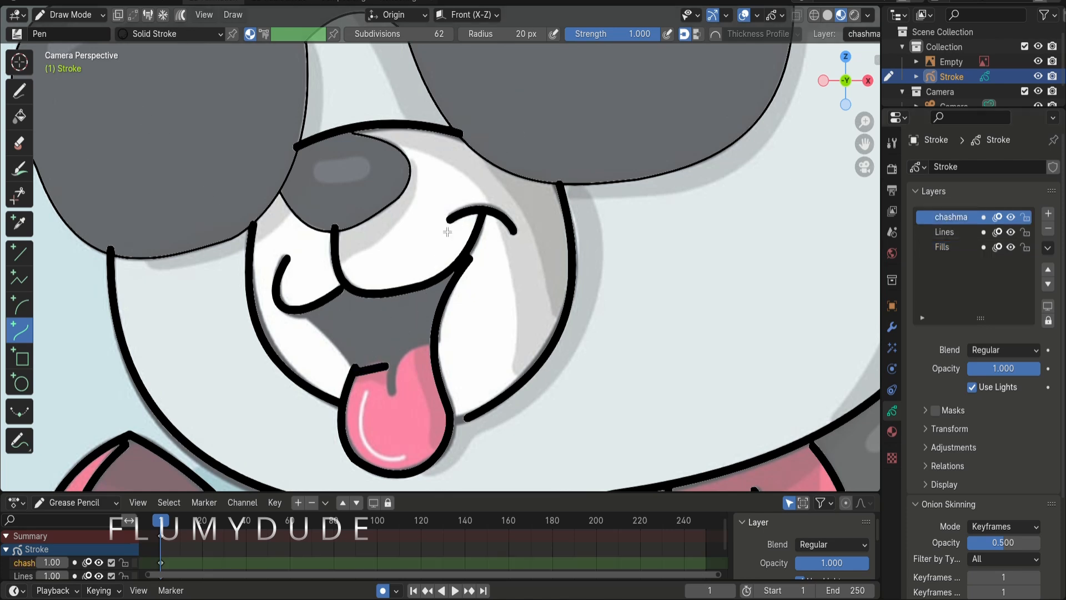
right_click(477, 165)
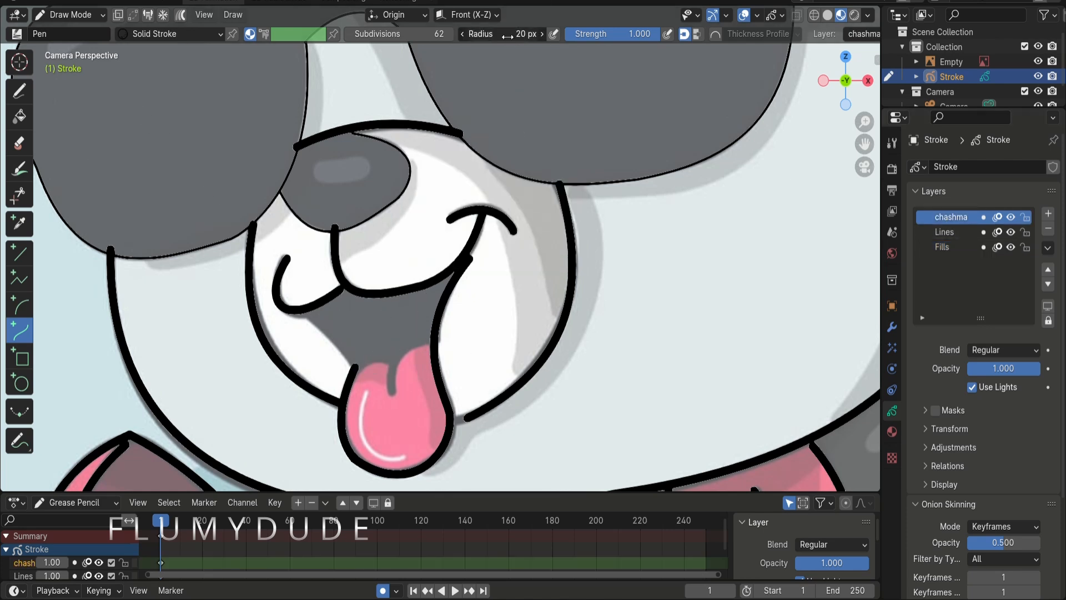